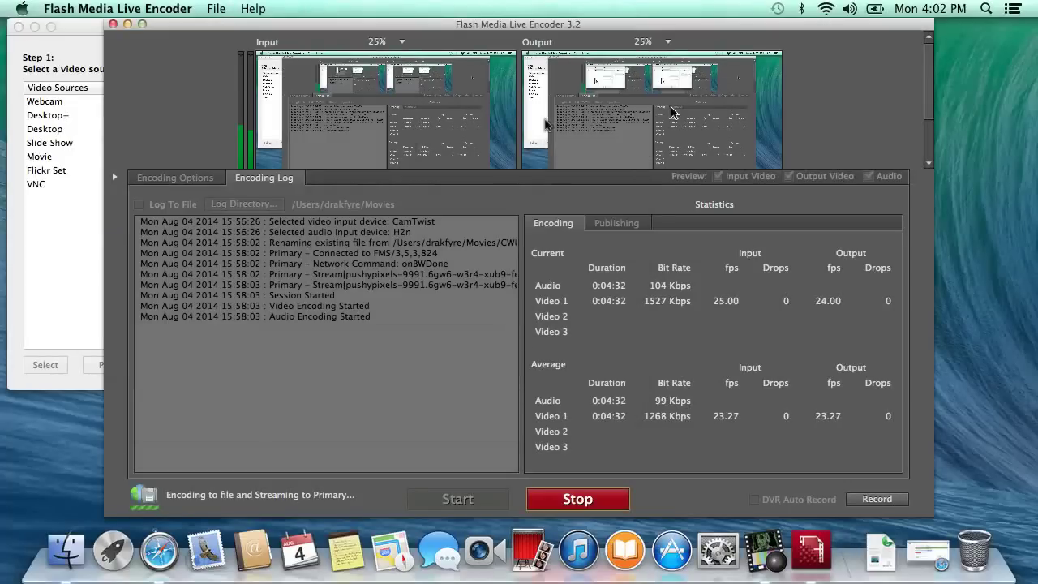
# Step: Minimize the Flash Media Live Encoder and Cam Twist windows to clear the desktop
pyautogui.click(127, 23)
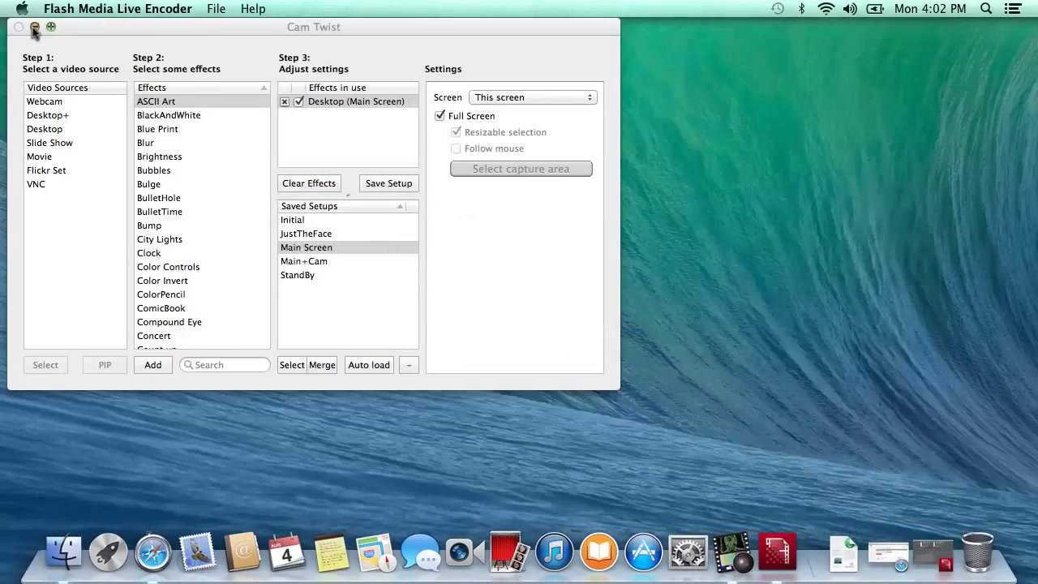
pyautogui.click(34, 28)
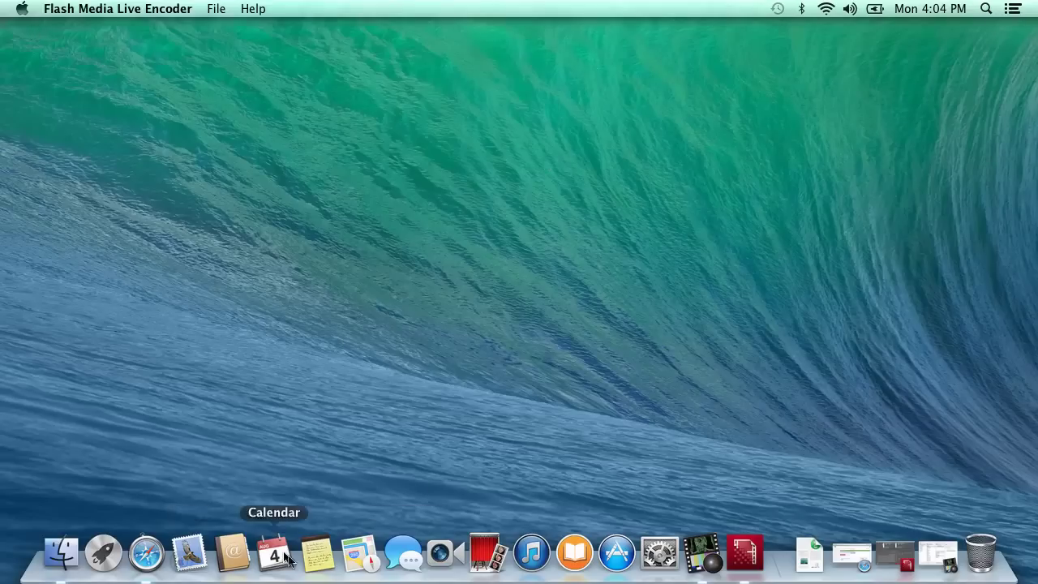
# Step: Remove the twelve unused apps from Mail through System Preferences from the Dock, keeping Finder, Launchpad, Safari, CamTwist and Flash Media Live Encoder
pyautogui.click(189, 566)
pyautogui.moveTo(188, 566); pyautogui.dragTo(310, 300)
pyautogui.moveTo(197, 560); pyautogui.dragTo(311, 347)
pyautogui.moveTo(206, 552); pyautogui.dragTo(367, 290)
pyautogui.moveTo(224, 576); pyautogui.dragTo(307, 328)
pyautogui.moveTo(234, 550); pyautogui.dragTo(420, 254)
pyautogui.moveTo(244, 554); pyautogui.dragTo(343, 377)
pyautogui.moveTo(261, 552); pyautogui.dragTo(333, 361)
pyautogui.moveTo(292, 546); pyautogui.dragTo(358, 370)
pyautogui.moveTo(321, 543); pyautogui.dragTo(410, 277)
pyautogui.moveTo(349, 545); pyautogui.dragTo(457, 279)
pyautogui.moveTo(370, 544); pyautogui.dragTo(420, 274)
pyautogui.moveTo(400, 545); pyautogui.dragTo(436, 302)
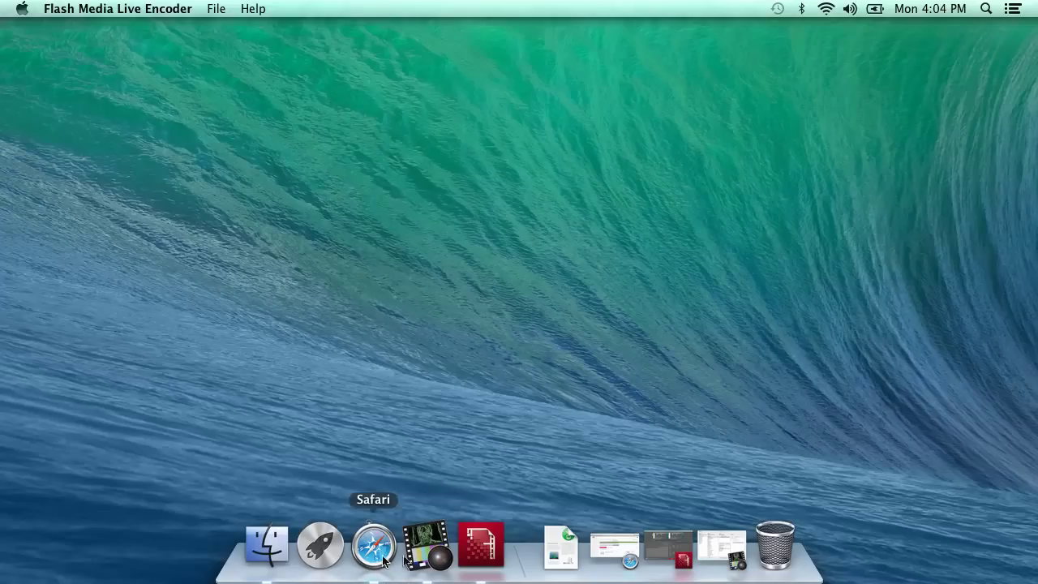
# Step: Restore the YouTube Live Control Room window from the Dock and widen it to the screen's edge
pyautogui.click(610, 555)
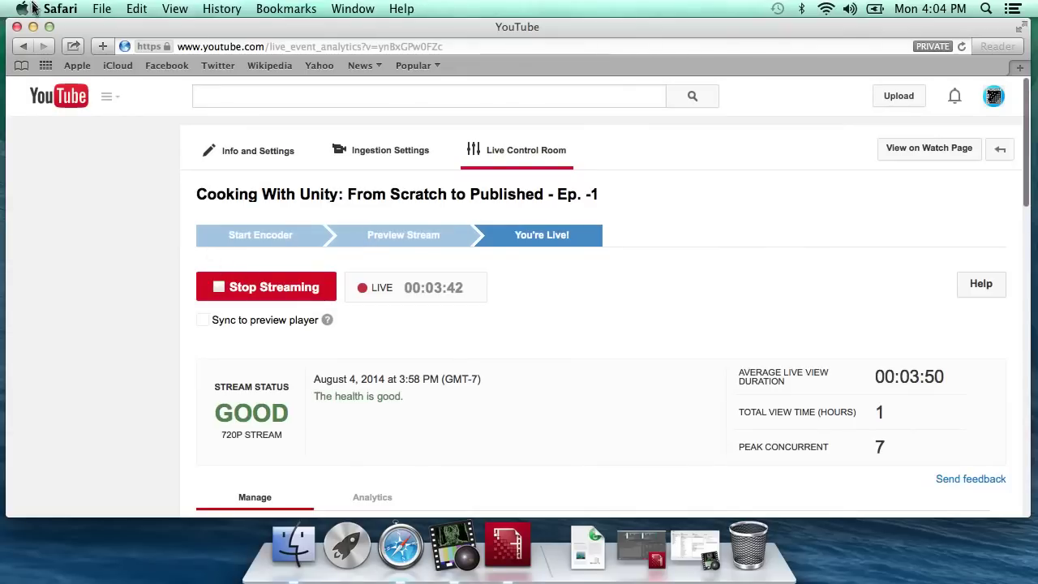
pyautogui.click(32, 27)
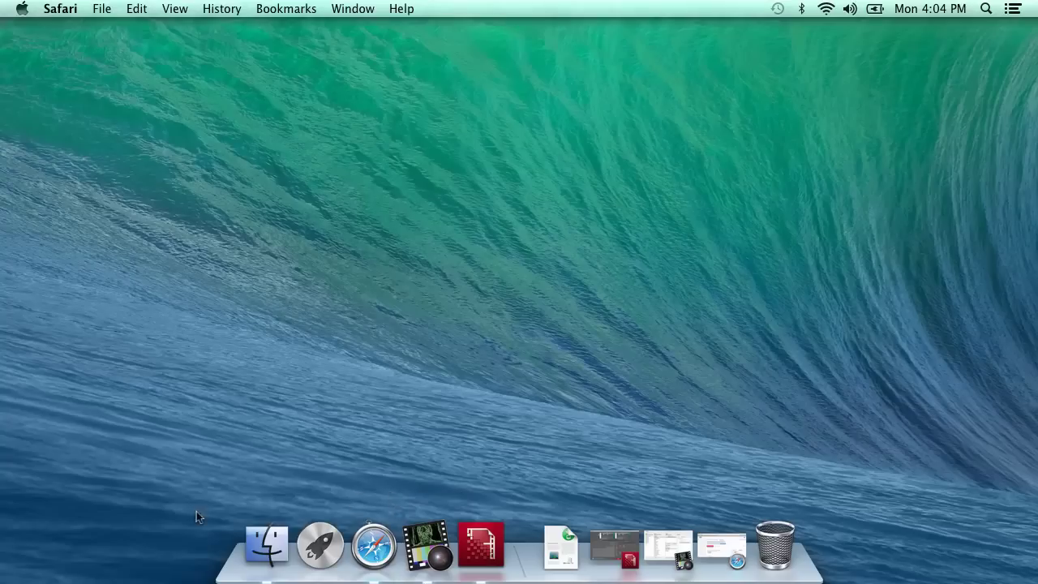
pyautogui.click(714, 552)
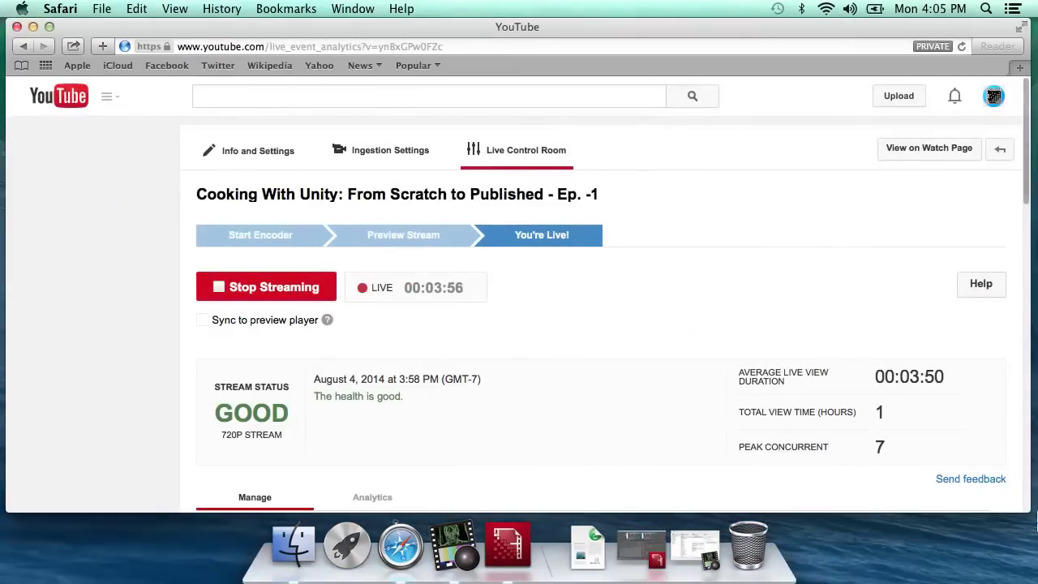
pyautogui.moveTo(1024, 509)
pyautogui.mouseDown()
pyautogui.moveTo(1035, 237)
pyautogui.moveTo(1035, 511)
pyautogui.mouseUp()
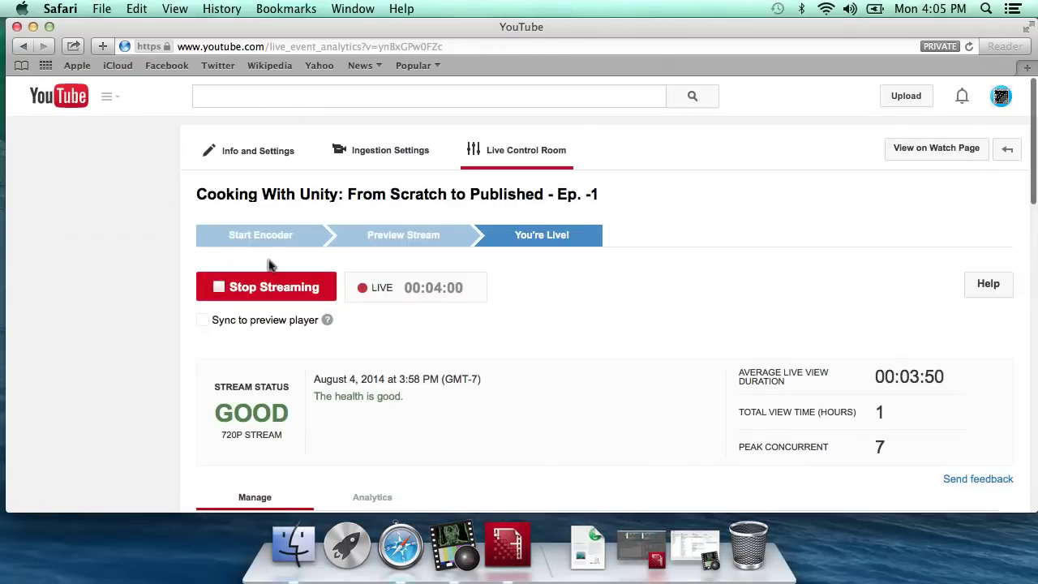
# Step: Turn on automatic hiding of the Dock
pyautogui.rightClick(550, 564)
pyautogui.moveTo(560, 468)
pyautogui.click(602, 421)
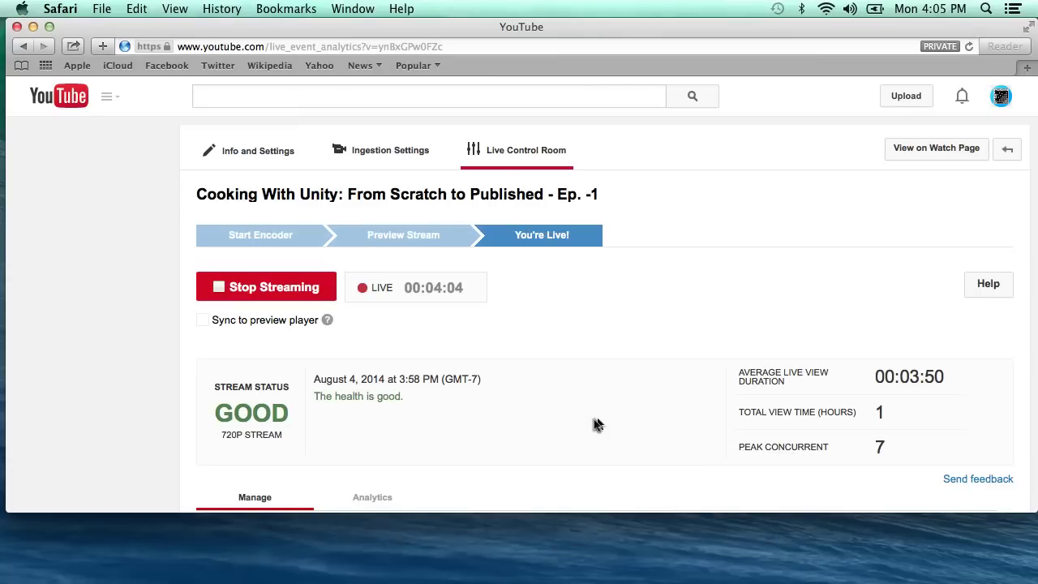
# Step: Extend the YouTube window down to the screen's lower edge and minimize it
pyautogui.moveTo(1035, 511); pyautogui.dragTo(1033, 465)
pyautogui.moveTo(490, 581)
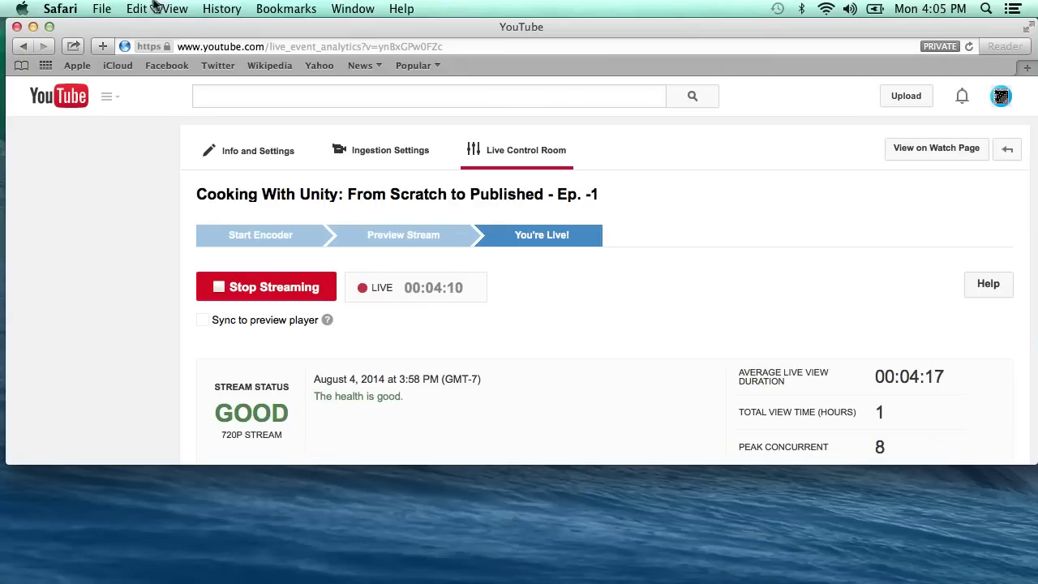
pyautogui.moveTo(1029, 468); pyautogui.dragTo(1029, 581)
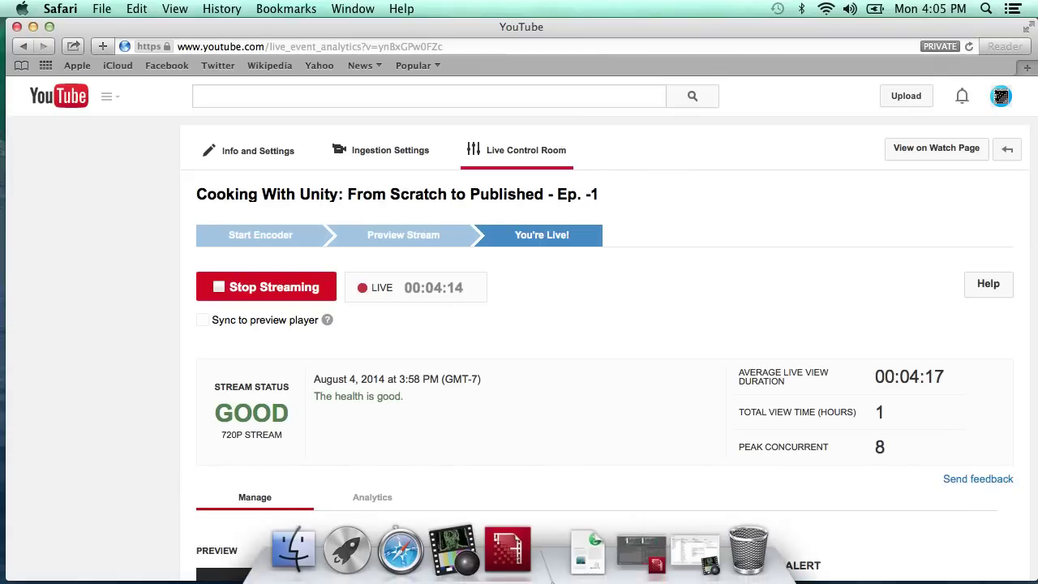
pyautogui.click(32, 28)
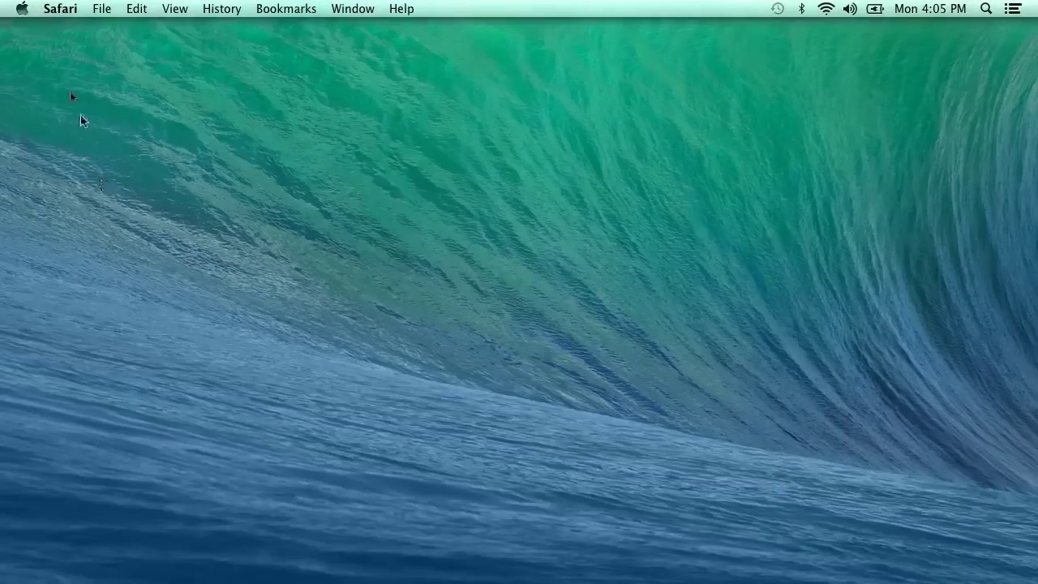
# Step: Set the number of recent items to None in the General section of System Preferences
pyautogui.click(22, 8)
pyautogui.click(61, 86)
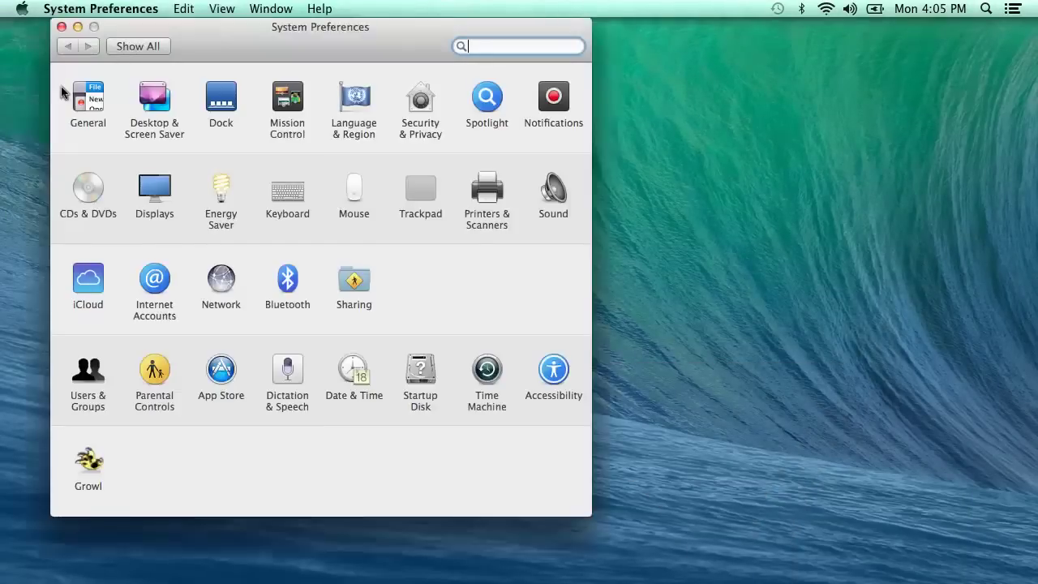
pyautogui.click(89, 108)
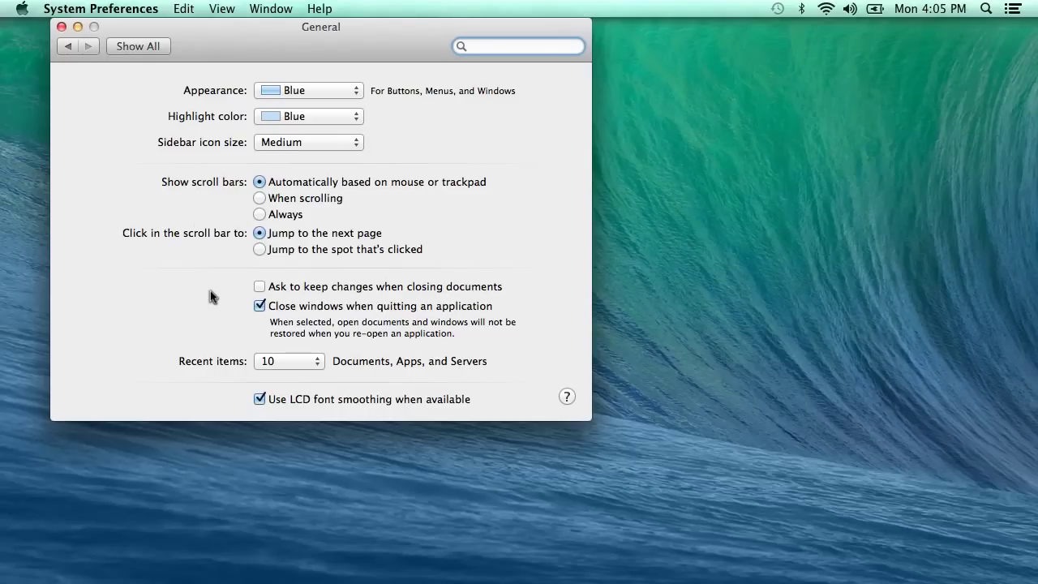
pyautogui.click(289, 361)
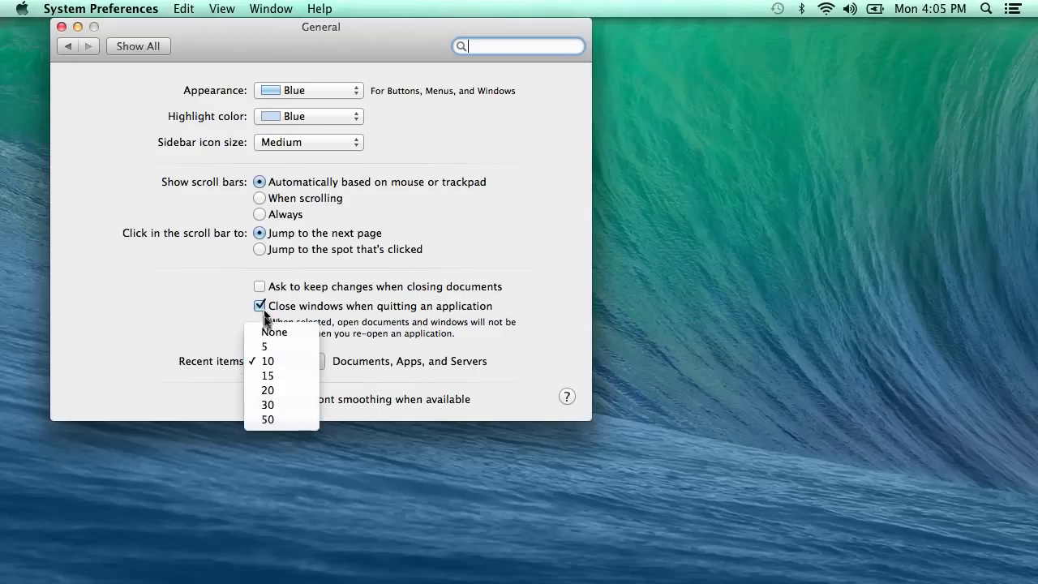
pyautogui.click(274, 334)
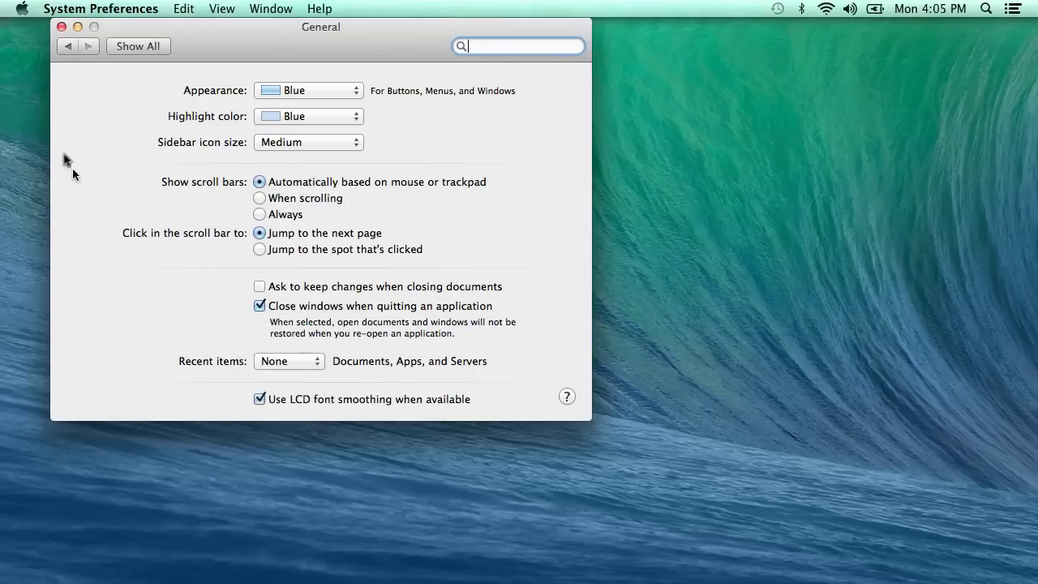
# Step: Set the CWUBG0 image from the Pictures folder as the desktop picture and move the preferences window aside to expose it
pyautogui.click(69, 50)
pyautogui.click(167, 99)
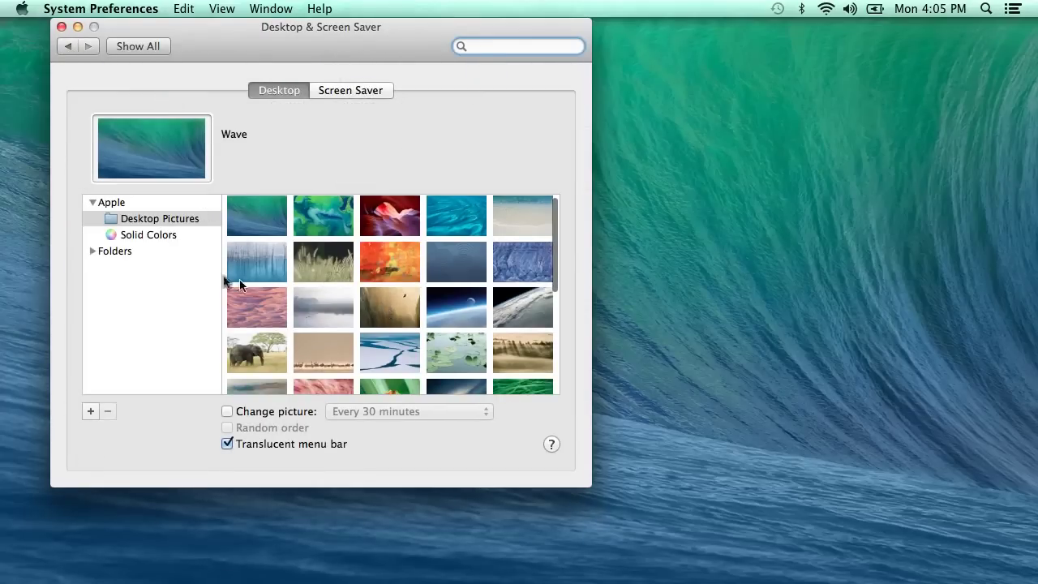
pyautogui.click(92, 253)
pyautogui.click(134, 268)
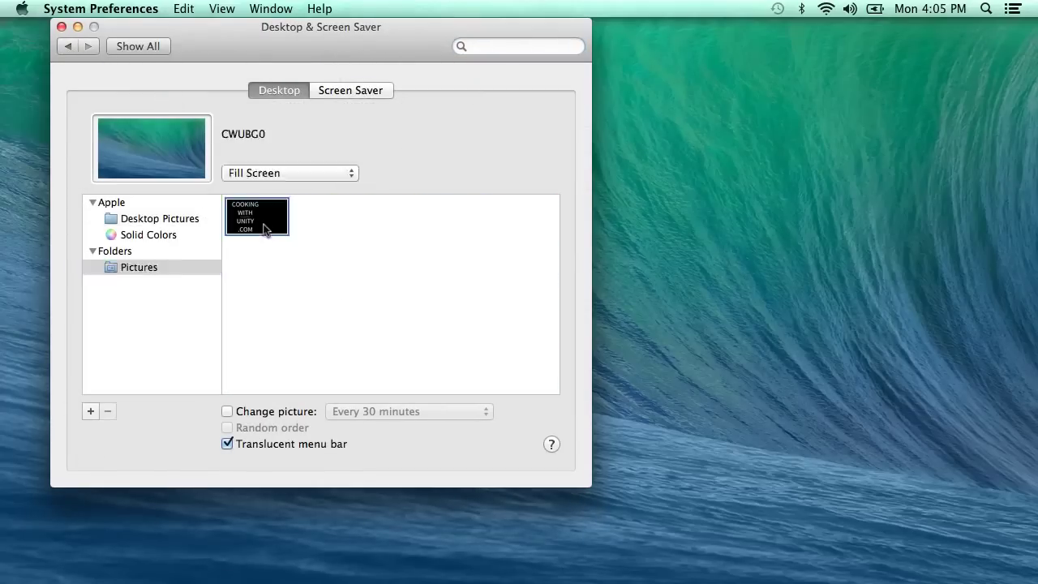
pyautogui.click(261, 224)
pyautogui.moveTo(192, 24); pyautogui.dragTo(443, 119)
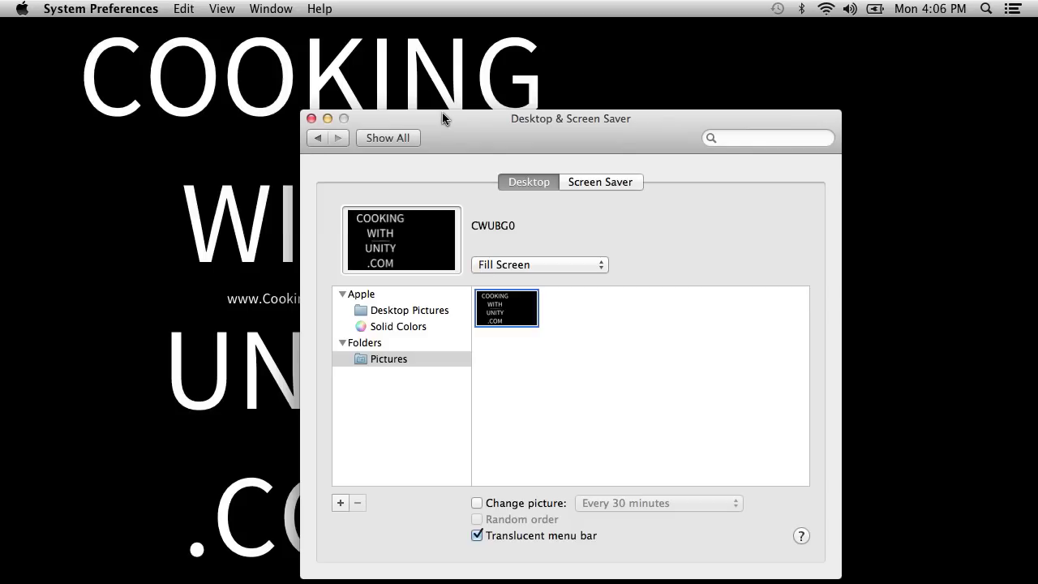
# Step: Open the Mission Control preferences and show and hide the Dashboard to examine how it behaves as a Space
pyautogui.click(317, 138)
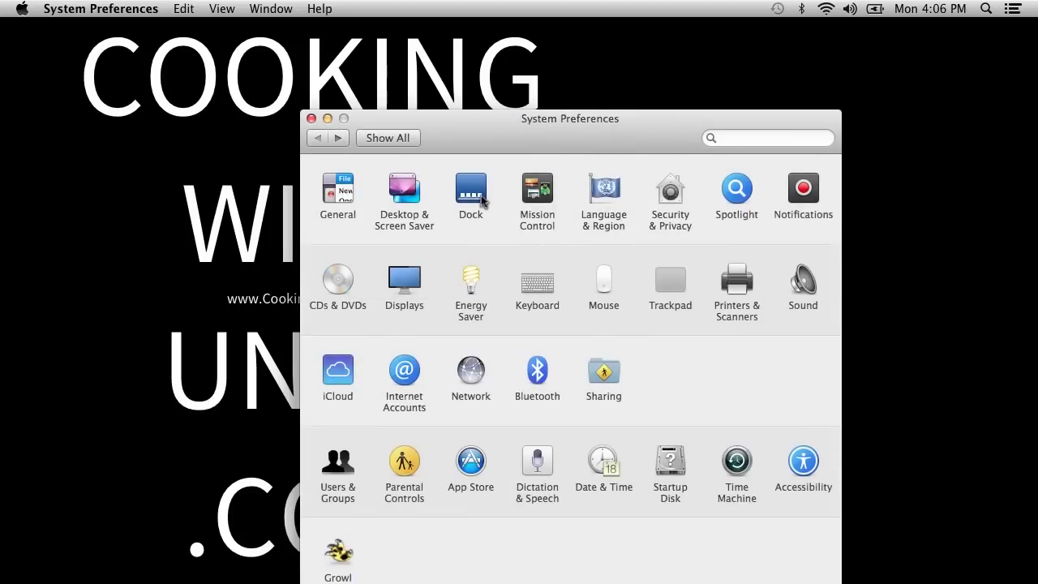
pyautogui.click(533, 194)
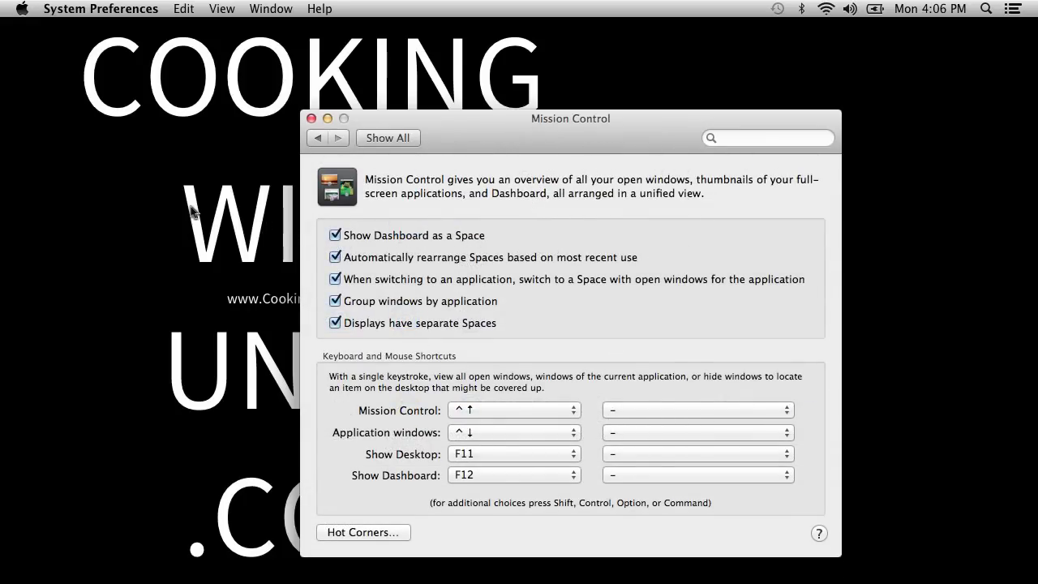
pyautogui.press('F12')
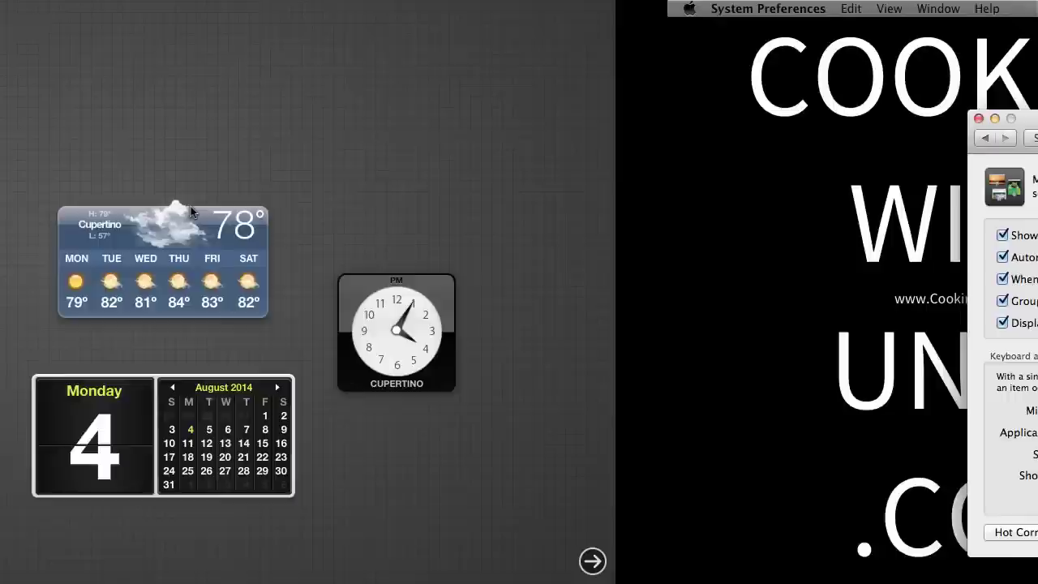
pyautogui.press('F12')
pyautogui.press('F12')
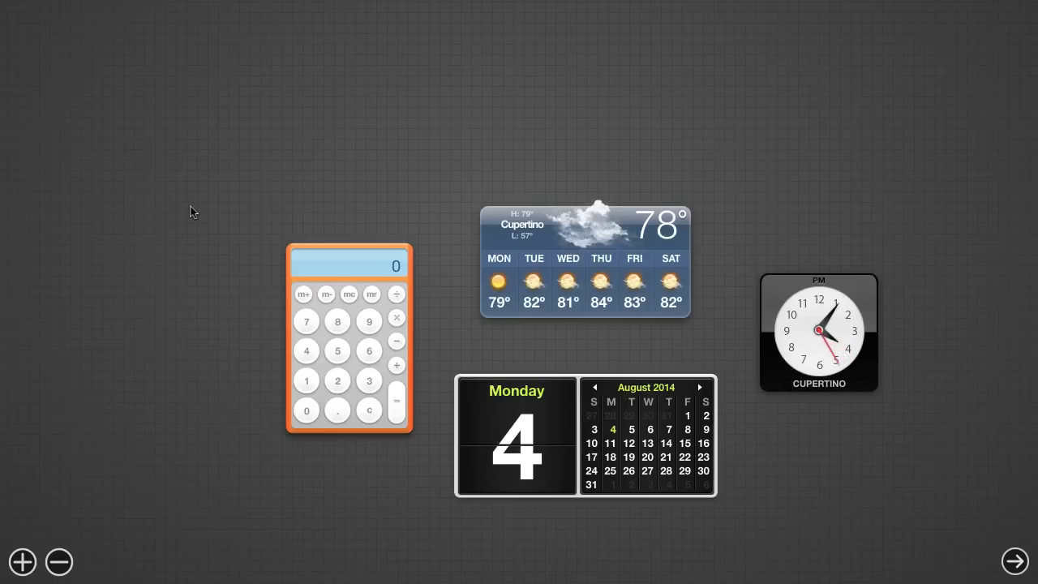
pyautogui.press('F12')
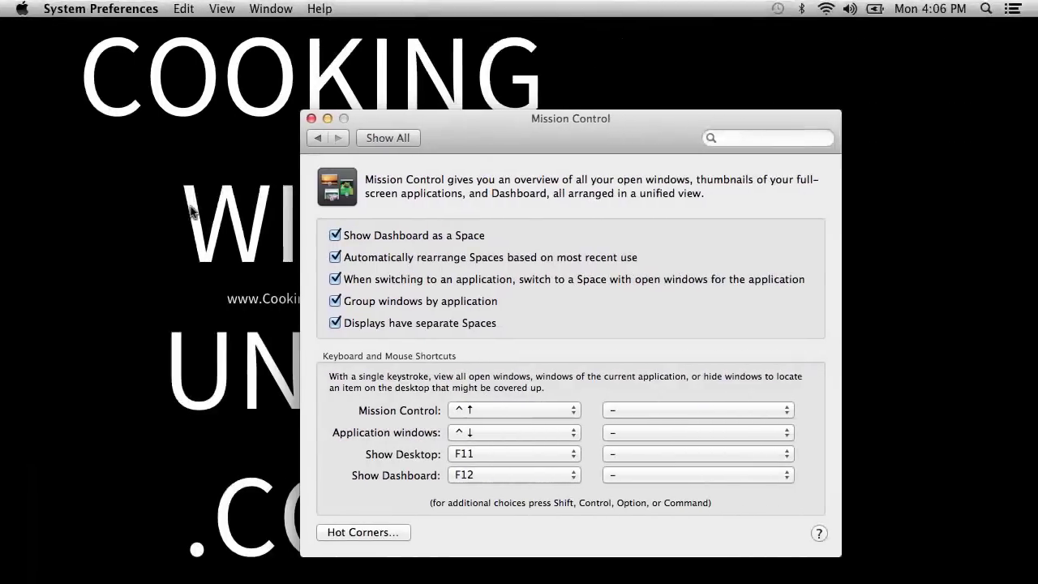
# Step: Disable showing the Dashboard as a Space and automatically rearranging Spaces based on most recent use
pyautogui.click(335, 235)
pyautogui.click(334, 258)
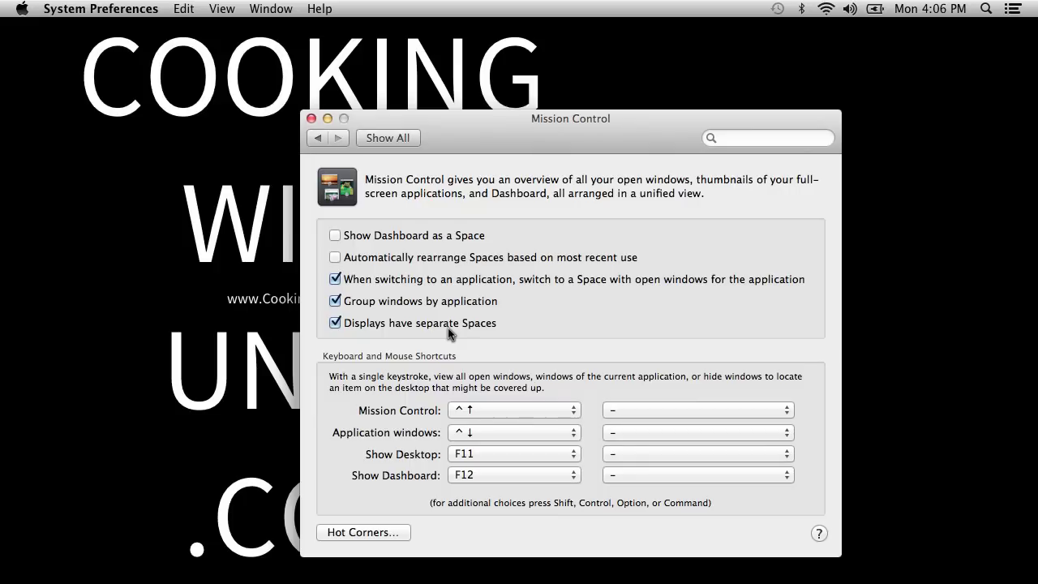
pyautogui.press('XF86AudioMute')
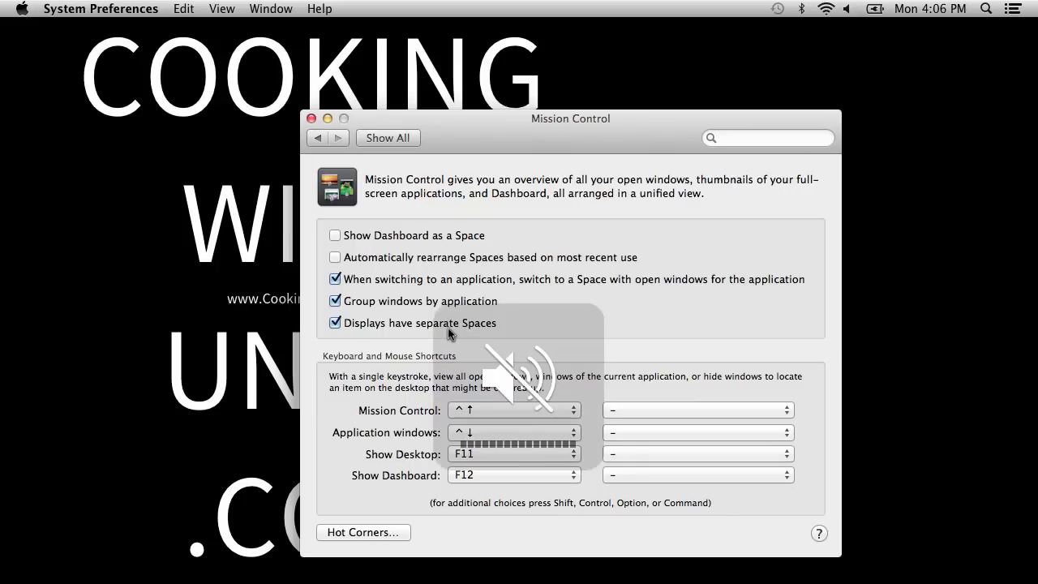
pyautogui.press('XF86AudioMute')
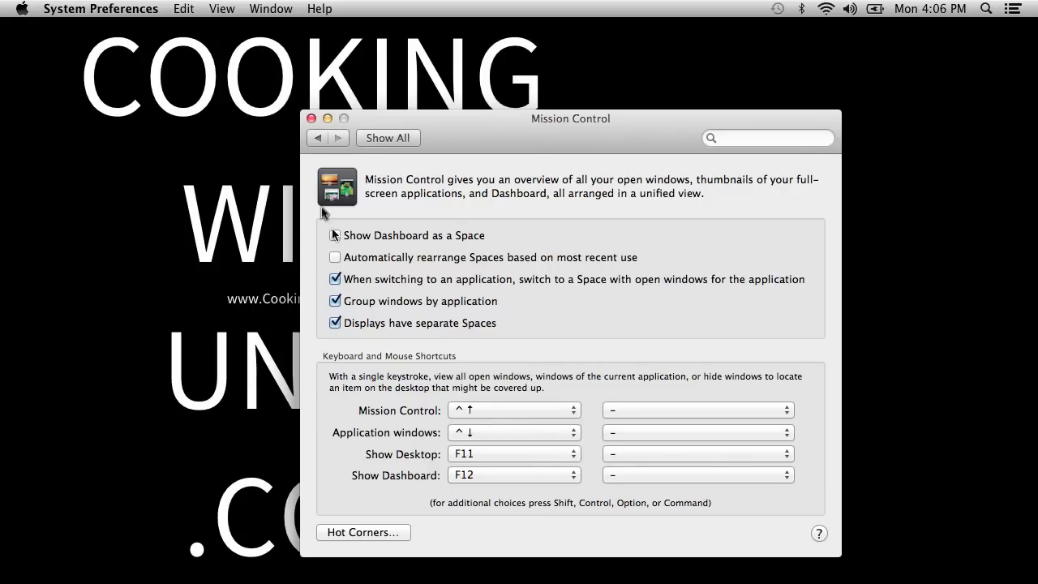
# Step: Check the Dock preferences and return to the overview of all preferences
pyautogui.click(325, 139)
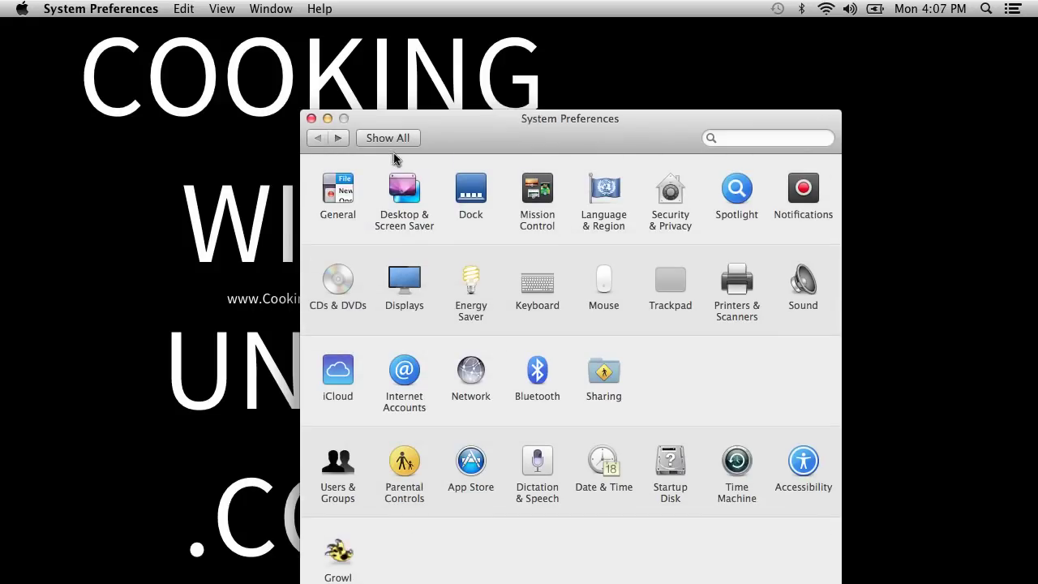
pyautogui.click(471, 196)
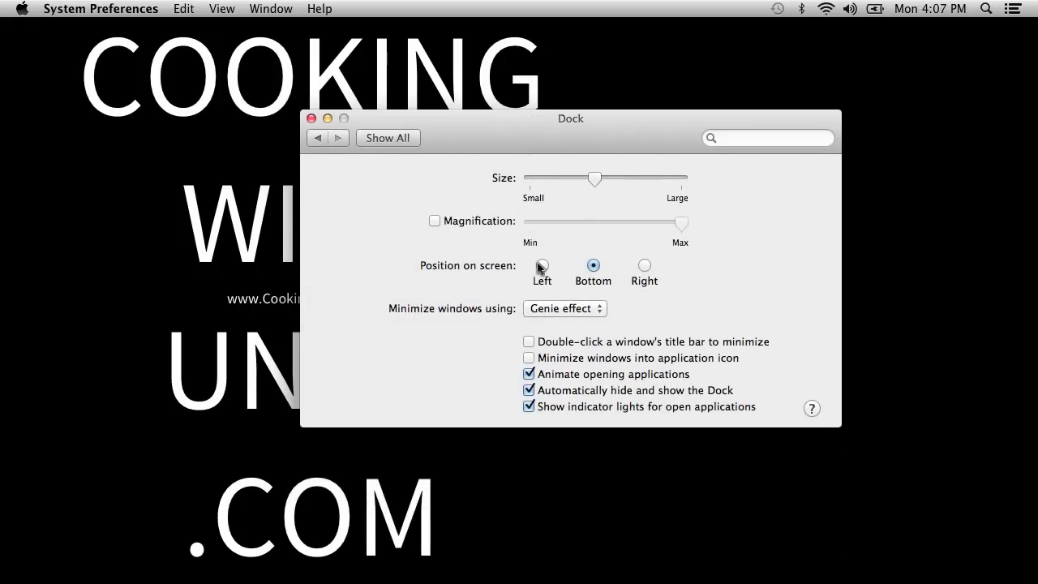
pyautogui.click(318, 139)
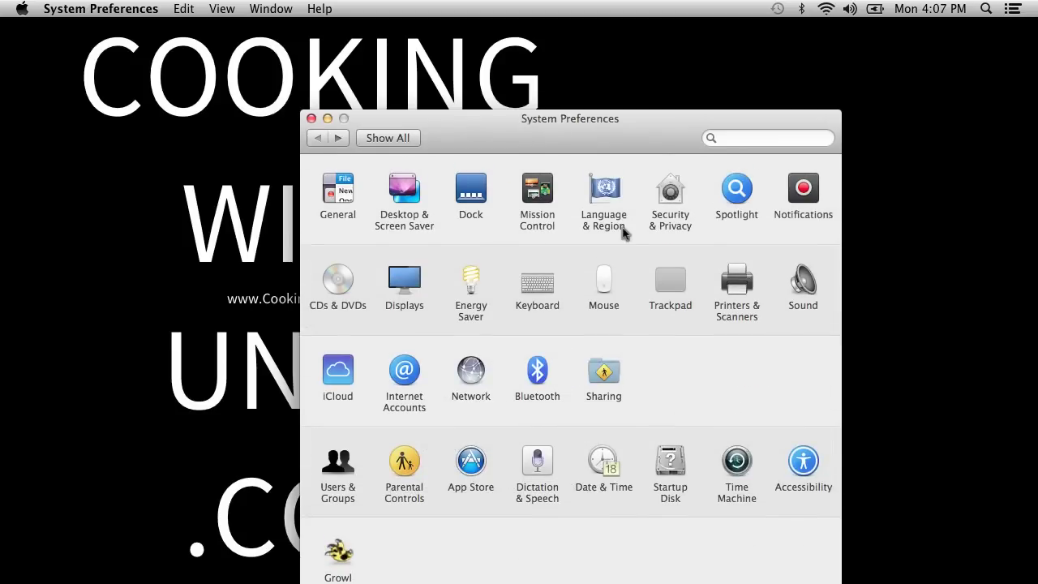
# Step: Open the Security & Privacy preferences and unlock them for changes by entering the account password
pyautogui.click(669, 195)
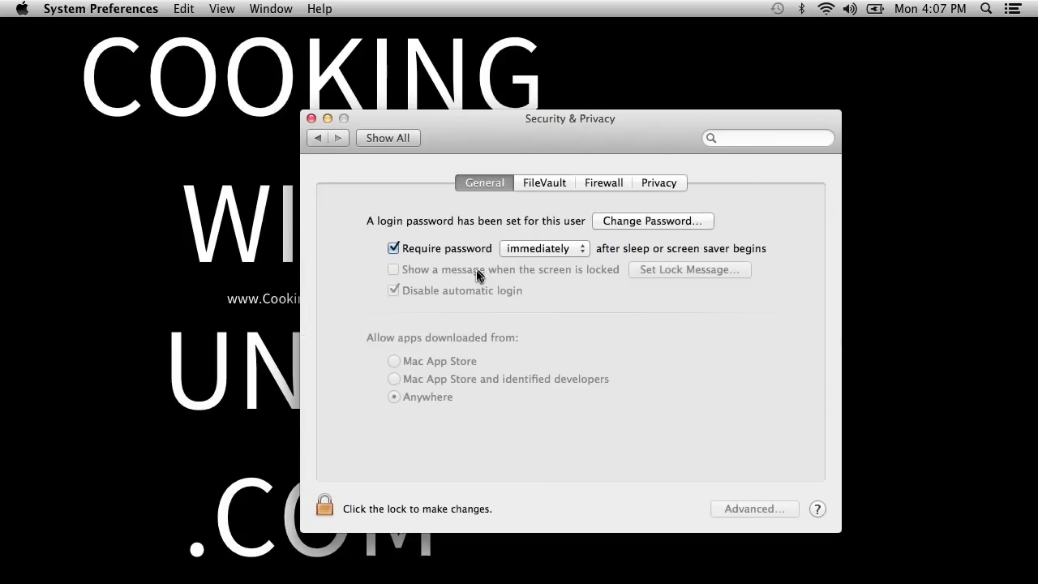
pyautogui.click(331, 507)
pyautogui.write('••••••')
pyautogui.press('Return')
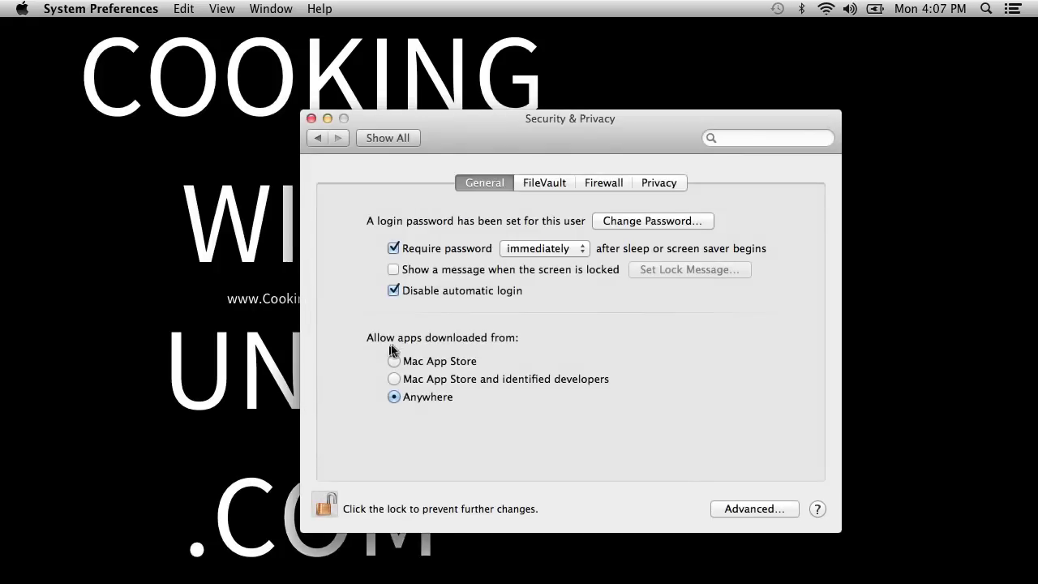
# Step: Allow apps downloaded from Anywhere and confirm the security warning
pyautogui.click(395, 380)
pyautogui.click(393, 397)
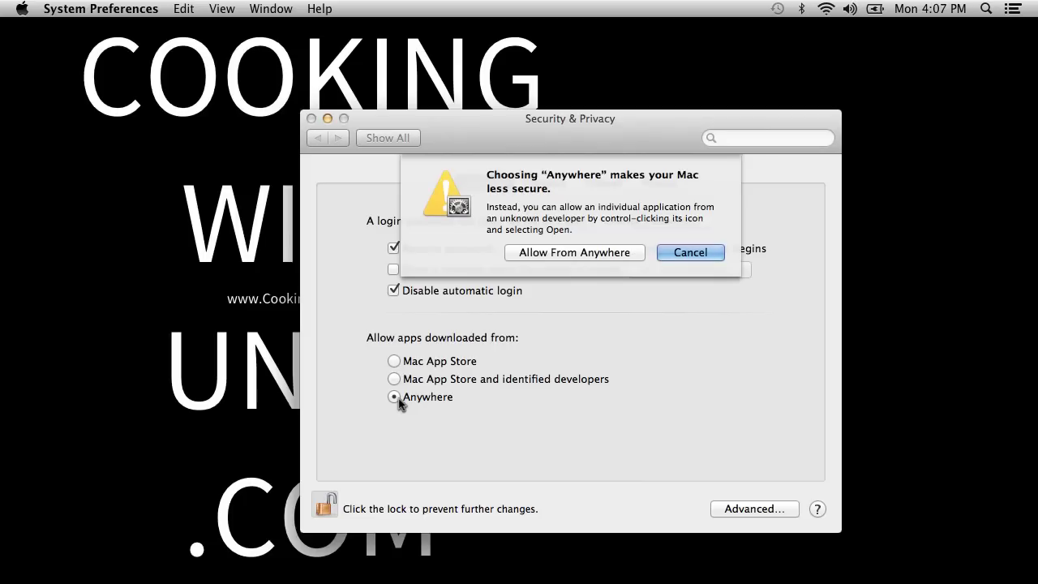
pyautogui.click(602, 253)
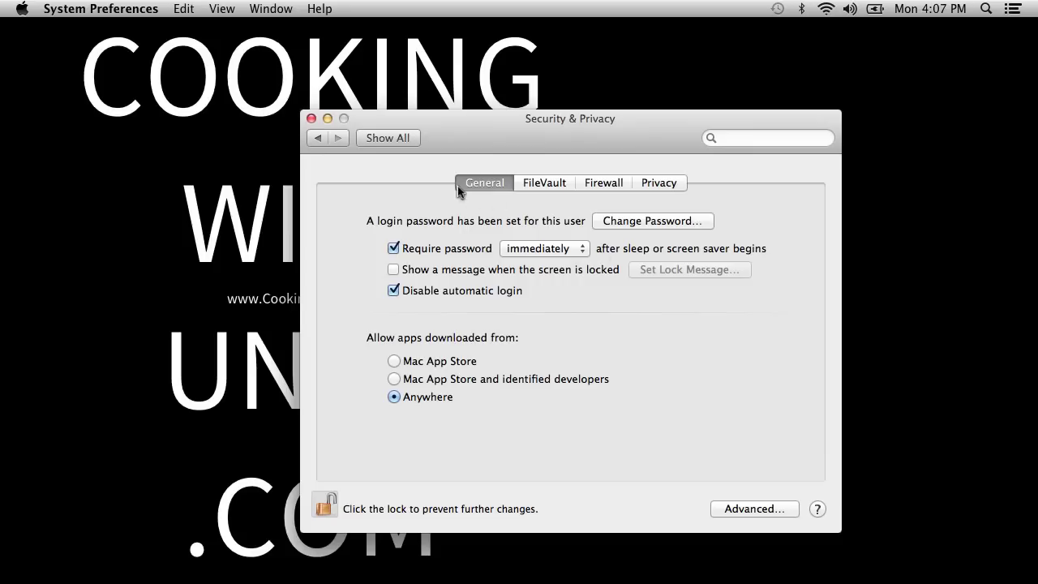
# Step: Leave the Security & Privacy preferences, check the Displays preferences and return to the overview of all preferences
pyautogui.click(317, 139)
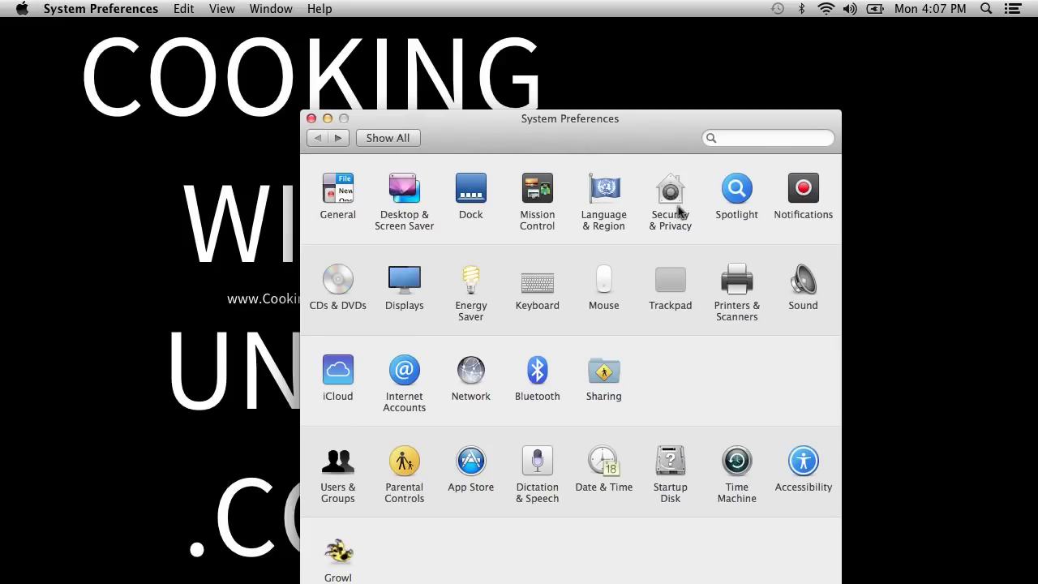
pyautogui.click(406, 294)
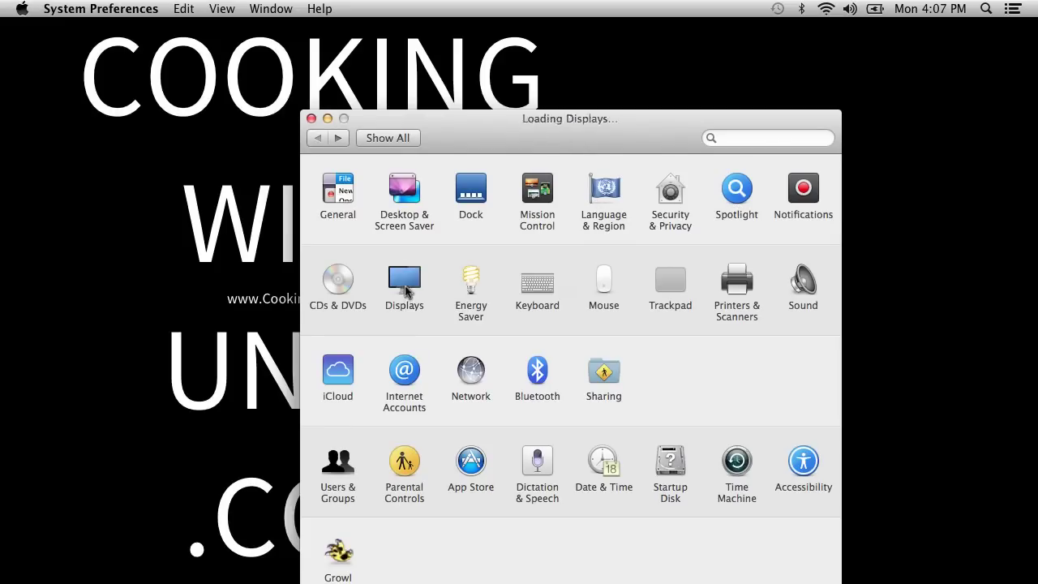
pyautogui.click(359, 135)
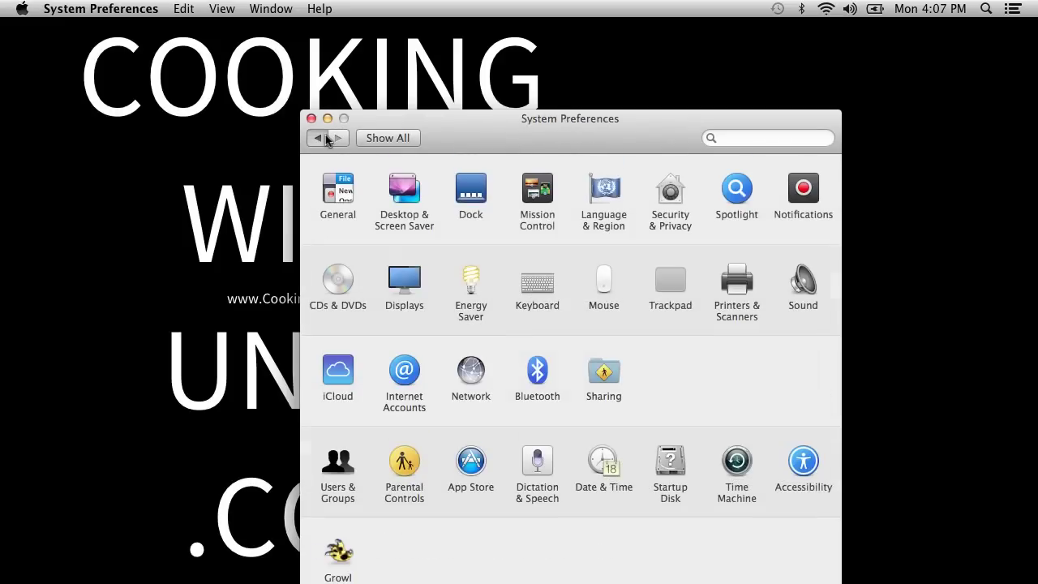
# Step: In the Energy Saver preferences for the power adapter, set computer sleep to Never and display sleep to 15 minutes, then check the battery settings
pyautogui.click(473, 285)
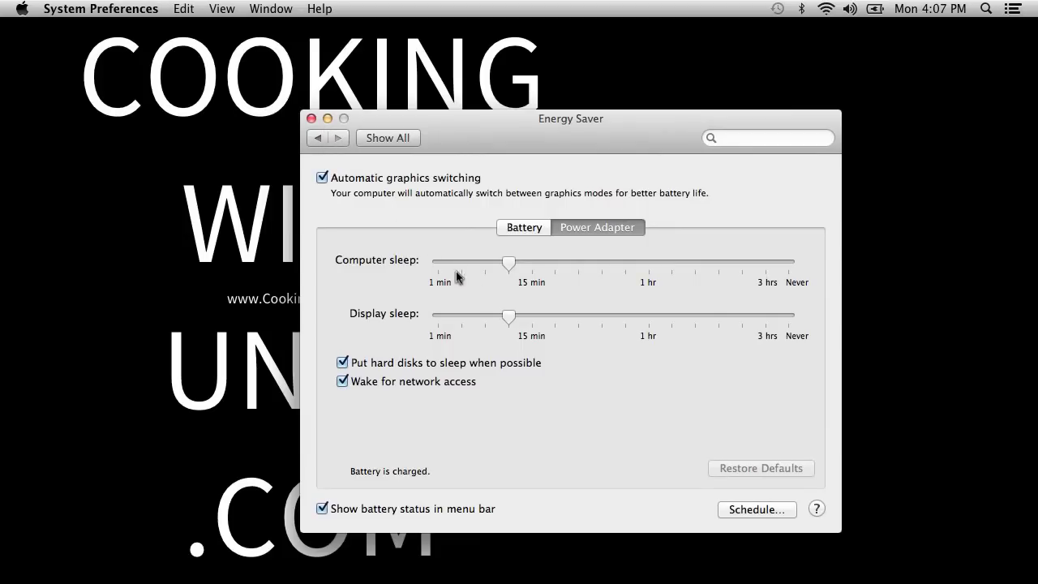
pyautogui.moveTo(509, 263); pyautogui.dragTo(1029, 260)
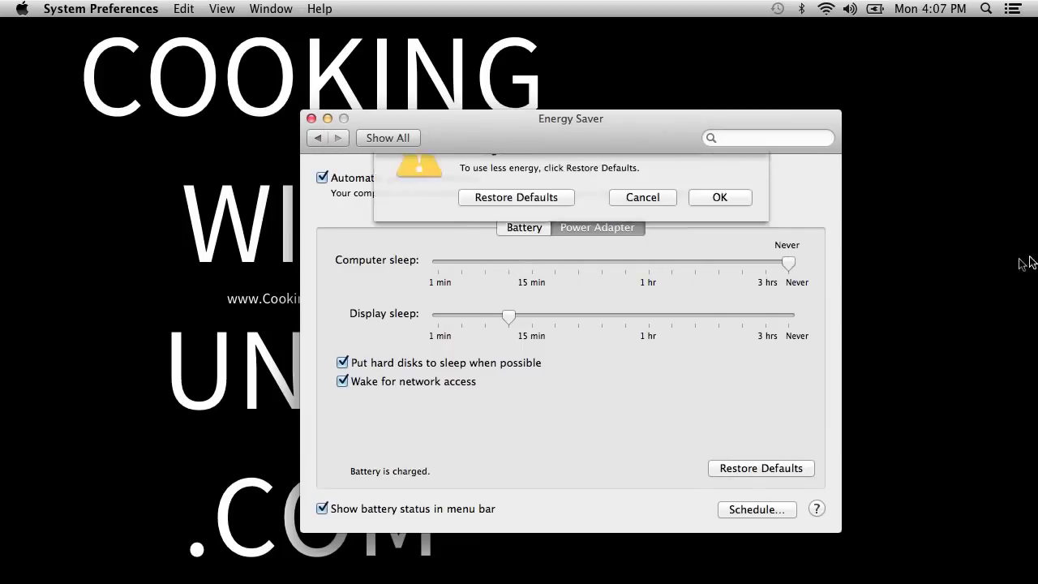
pyautogui.click(719, 236)
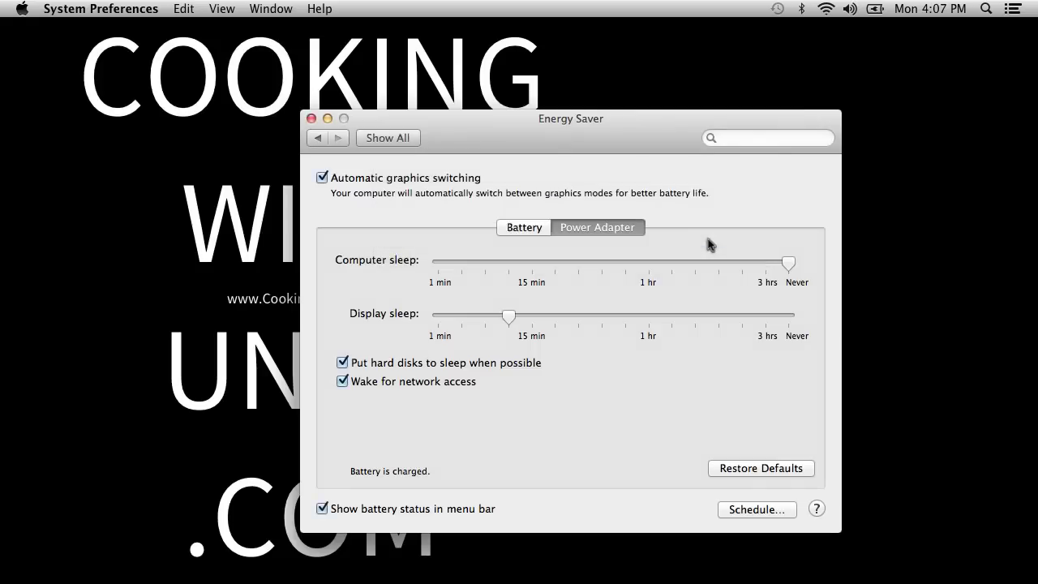
pyautogui.moveTo(511, 319); pyautogui.dragTo(533, 331)
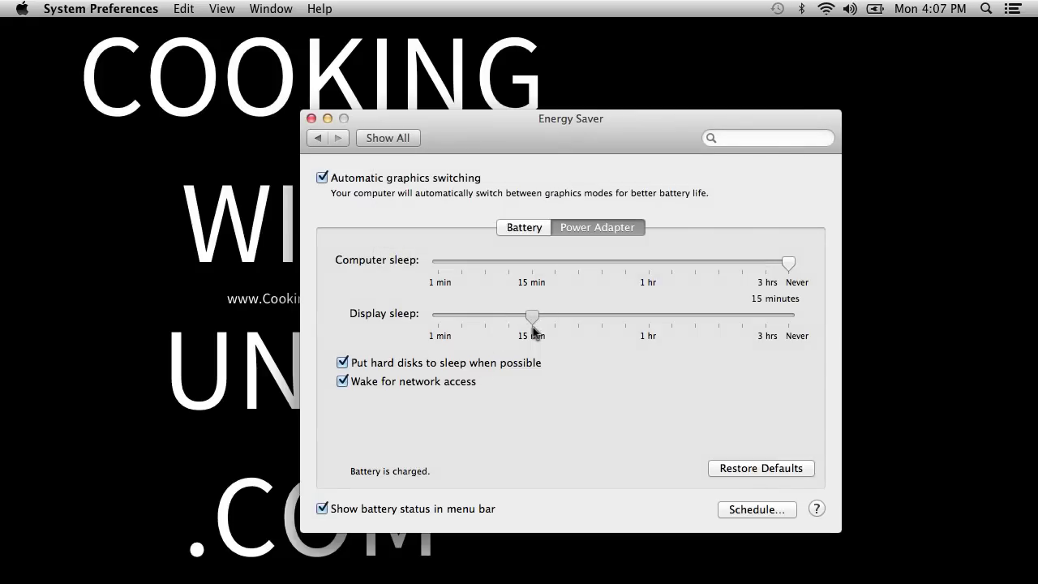
pyautogui.click(517, 229)
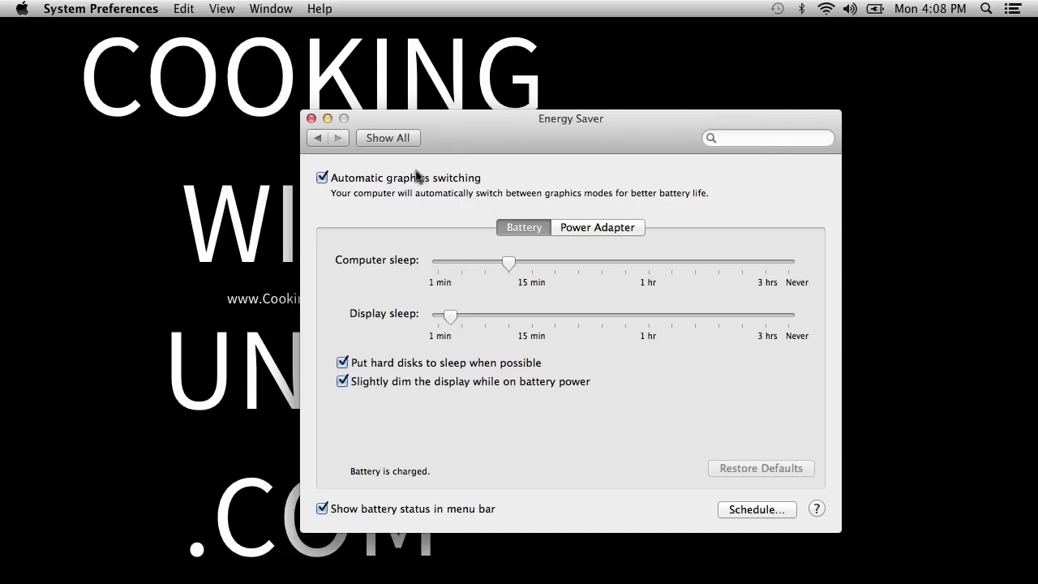
# Step: In the Keyboard preferences, enable using all F1, F2, etc. keys as standard function keys
pyautogui.click(318, 138)
pyautogui.click(542, 281)
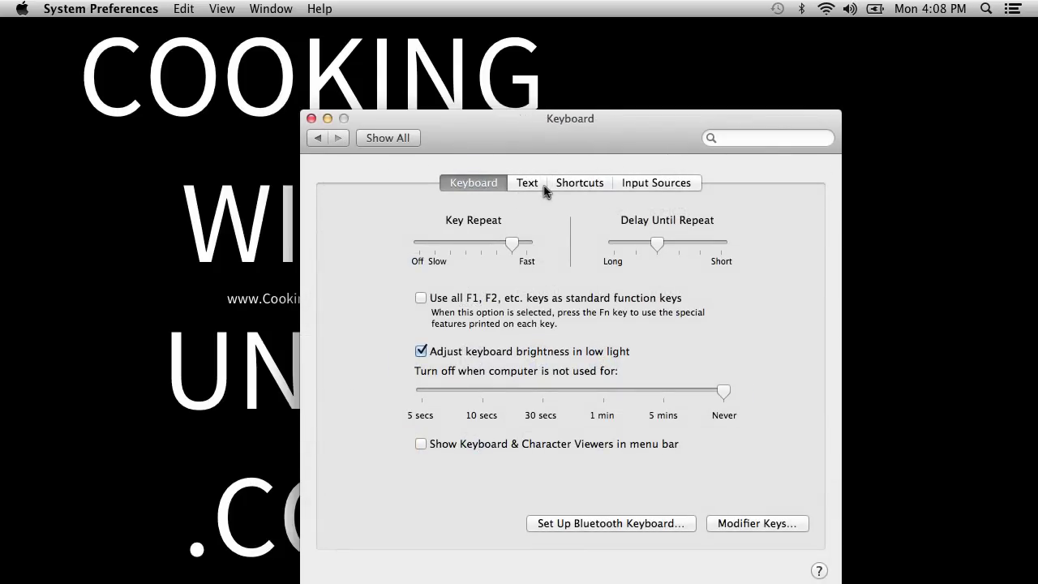
pyautogui.click(420, 298)
# Step: Review the keyboard shortcuts, input sources and text settings, followed by the Mission Control preferences
pyautogui.click(605, 182)
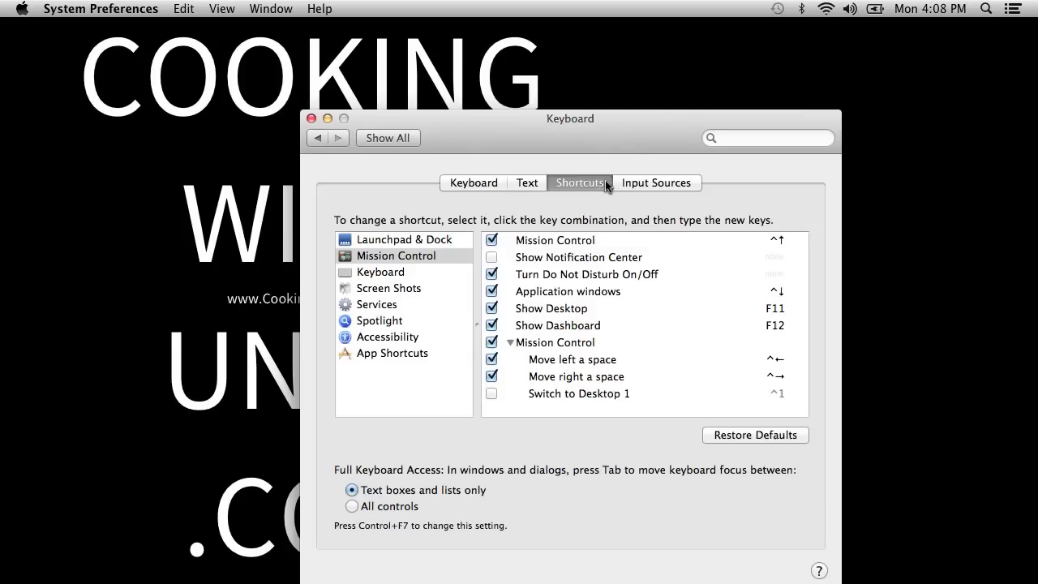
pyautogui.click(641, 180)
pyautogui.click(522, 184)
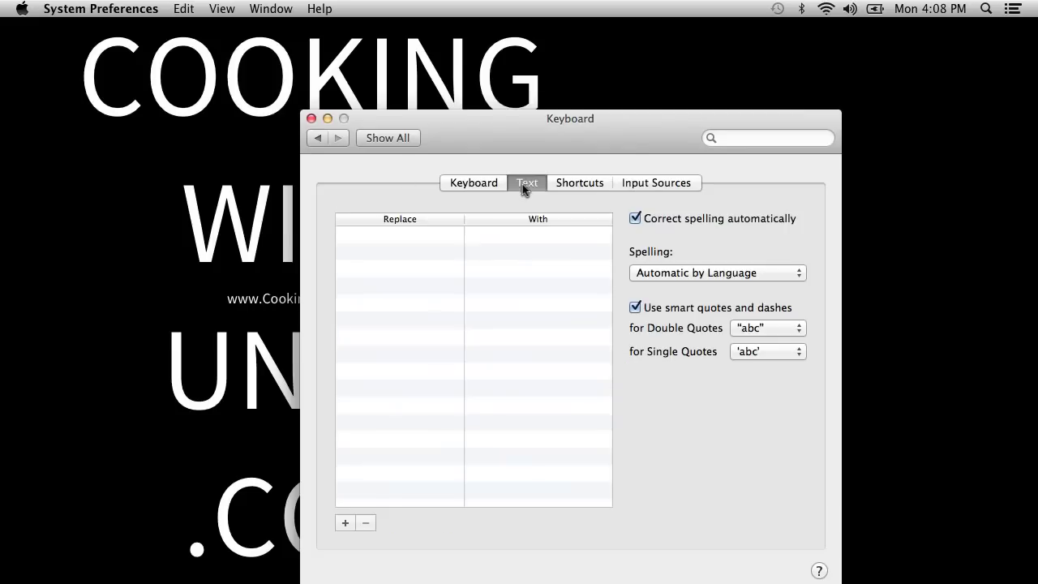
pyautogui.click(484, 185)
pyautogui.click(316, 138)
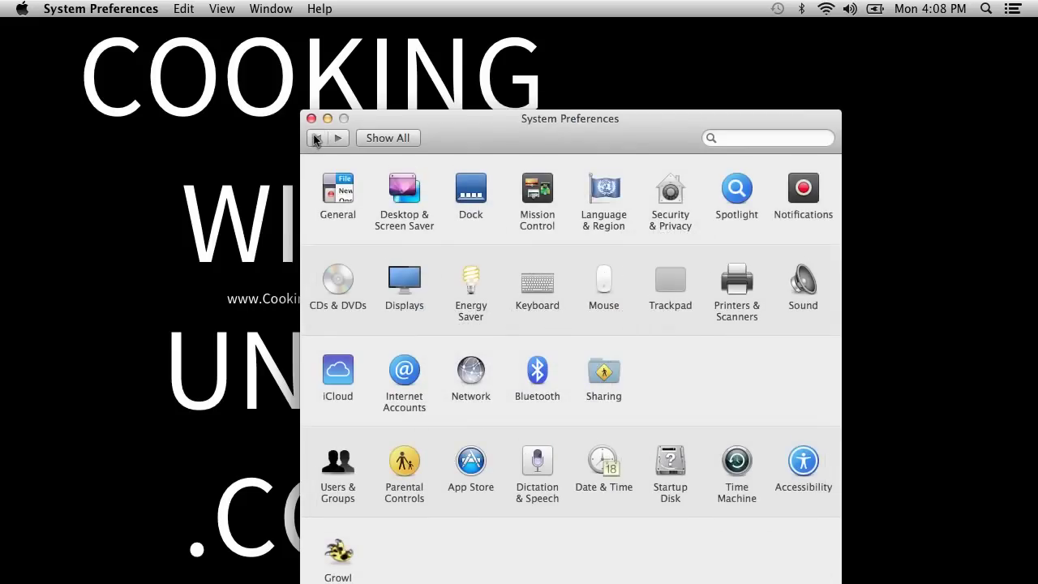
pyautogui.click(538, 281)
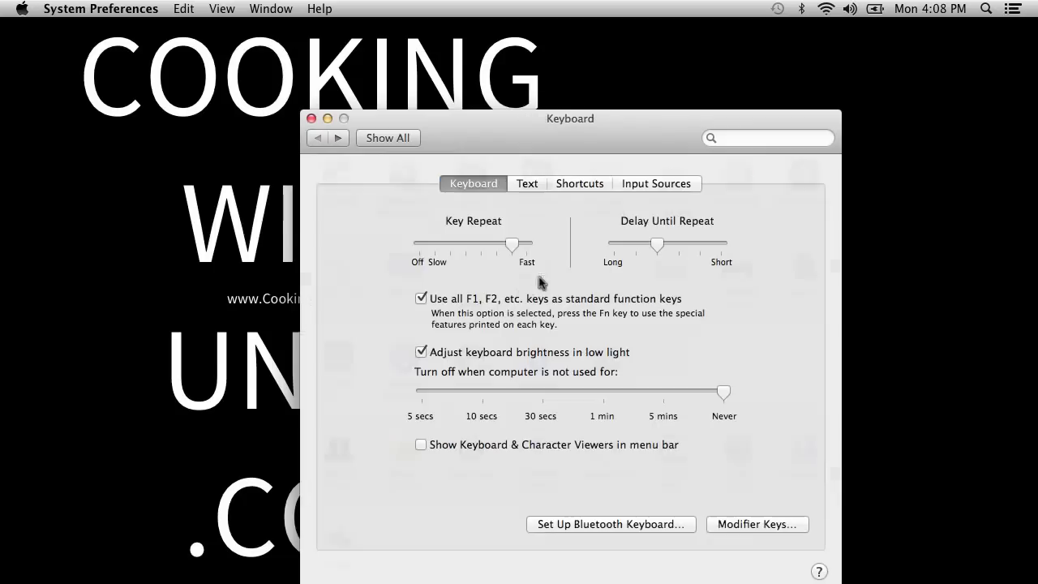
pyautogui.click(317, 138)
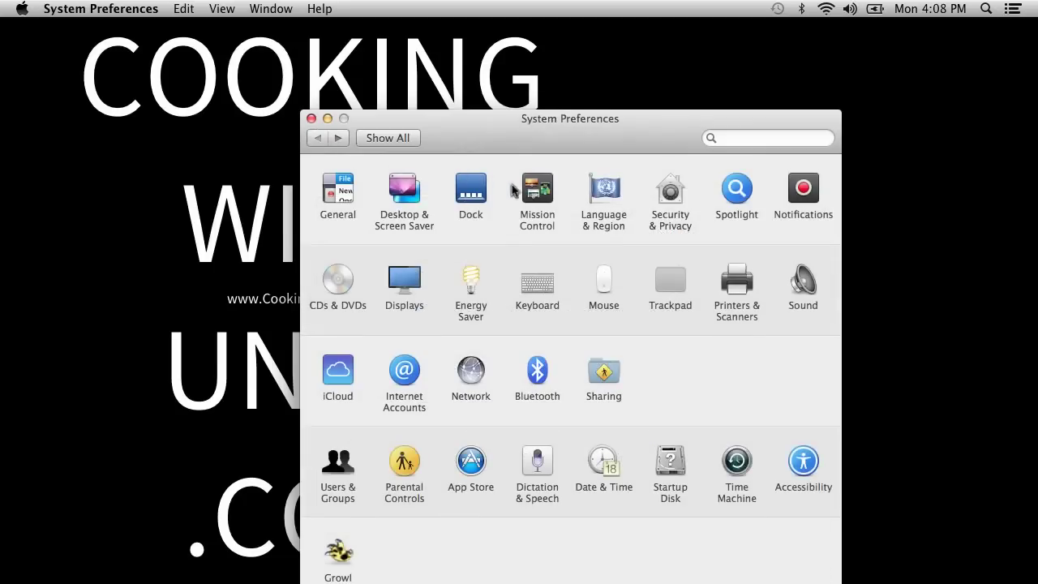
pyautogui.click(526, 194)
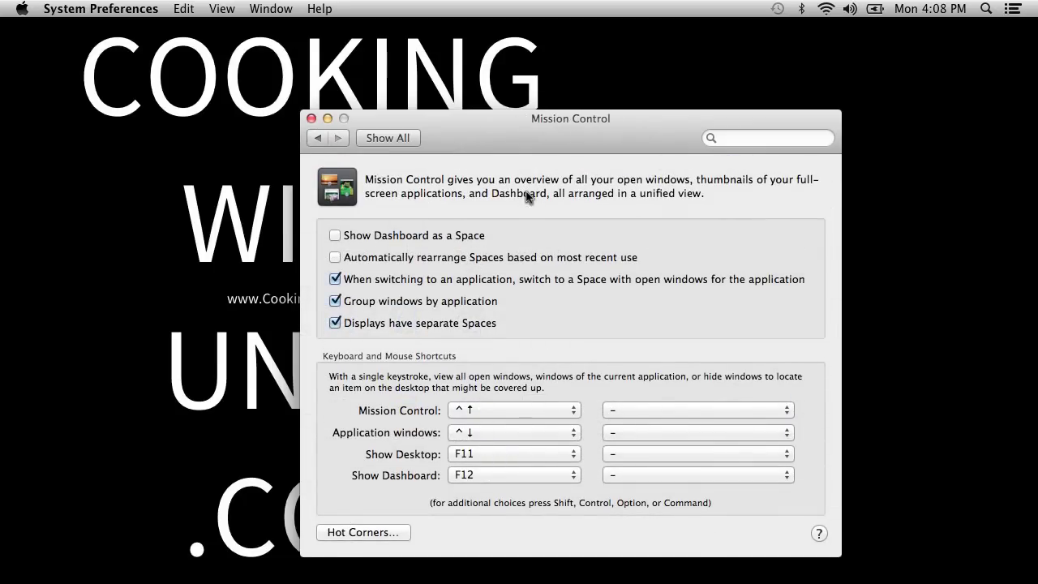
pyautogui.click(319, 138)
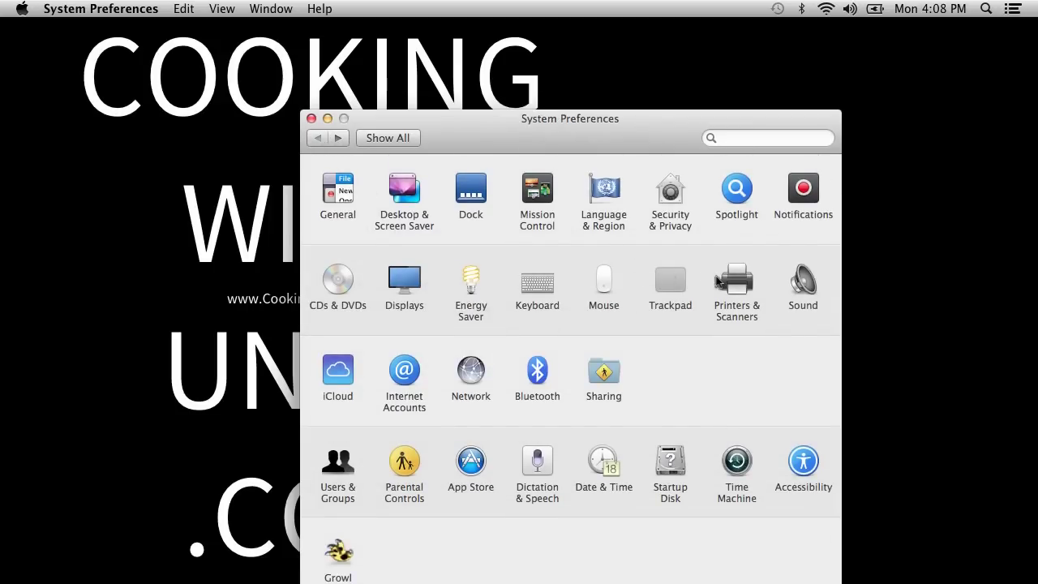
# Step: In the Keyboard preferences' Mission Control shortcuts, try the existing Mission Control shortcut and change it to F9
pyautogui.click(535, 282)
pyautogui.click(580, 184)
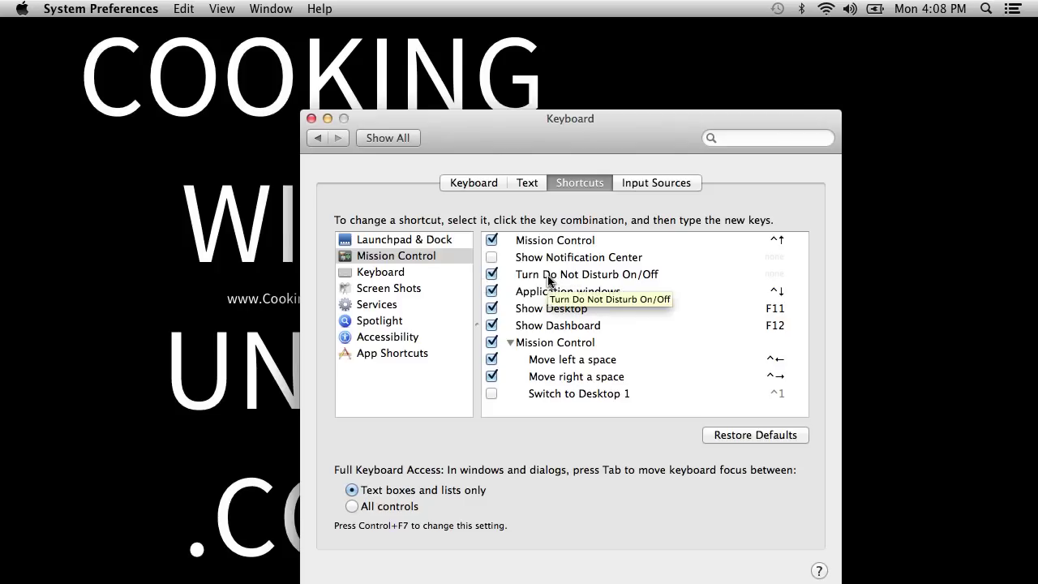
pyautogui.click(543, 245)
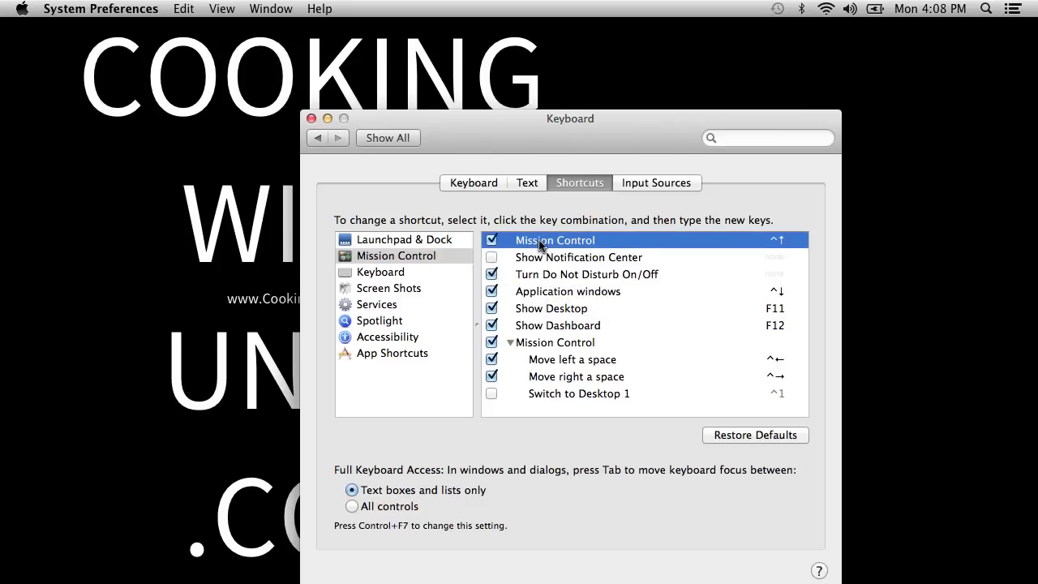
pyautogui.hotkey('ctrl', 'Up')
pyautogui.hotkey('ctrl', 'Up')
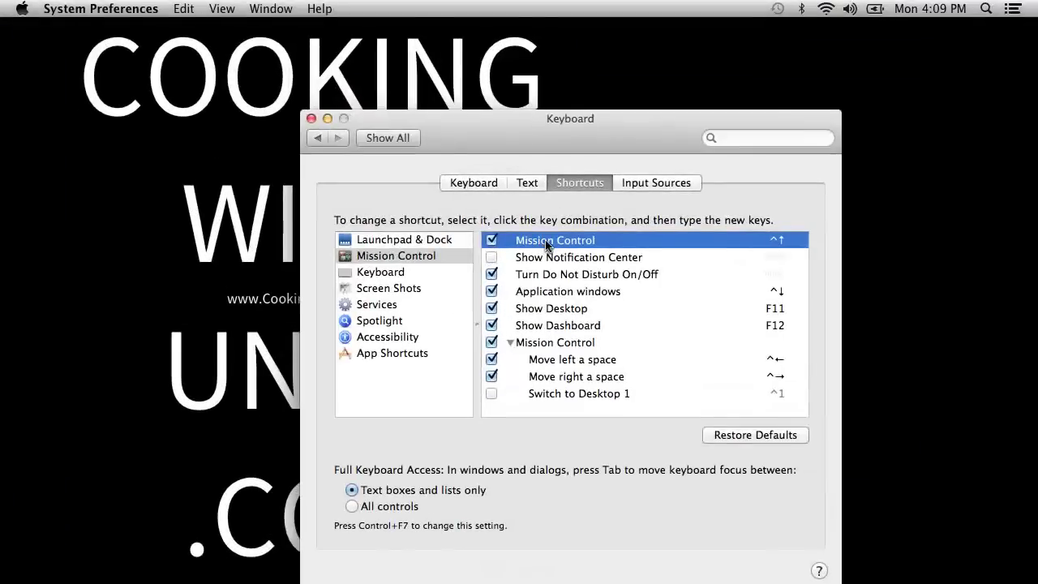
pyautogui.click(770, 243)
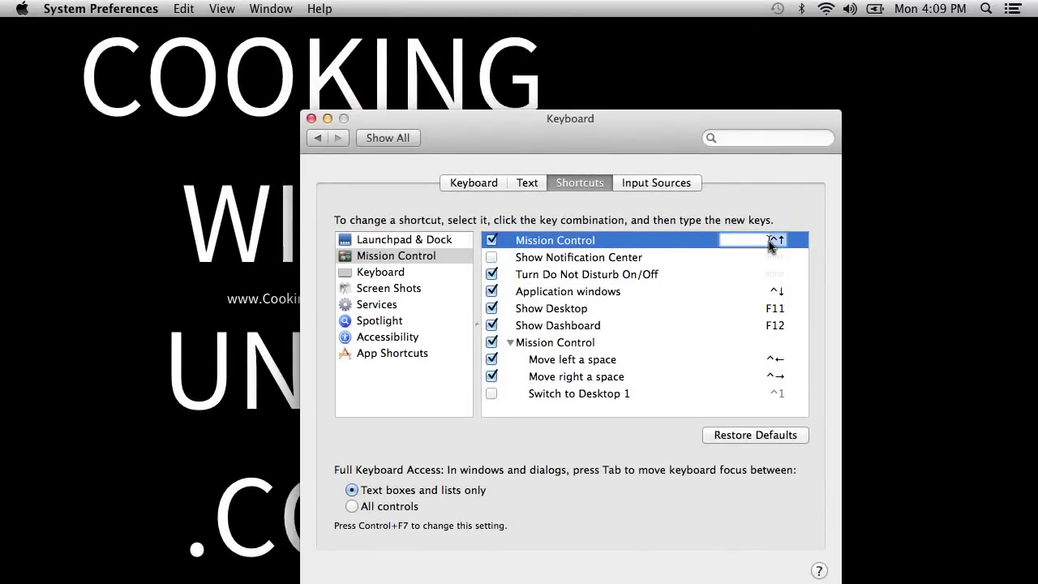
pyautogui.press('F9')
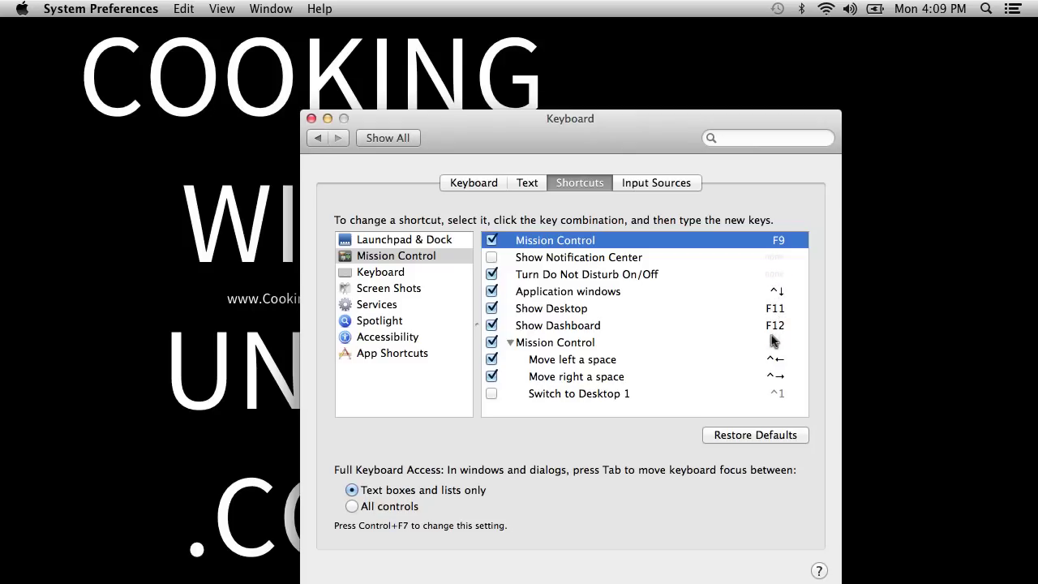
# Step: Set the Application windows shortcut to F10 and check the Show Desktop and Show Dashboard shortcuts
pyautogui.click(771, 293)
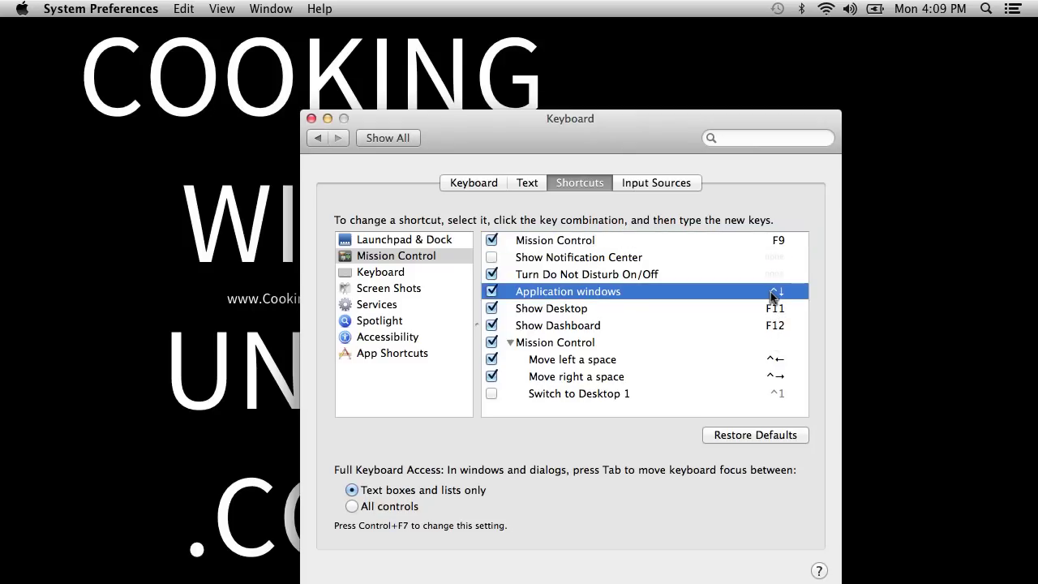
pyautogui.click(775, 292)
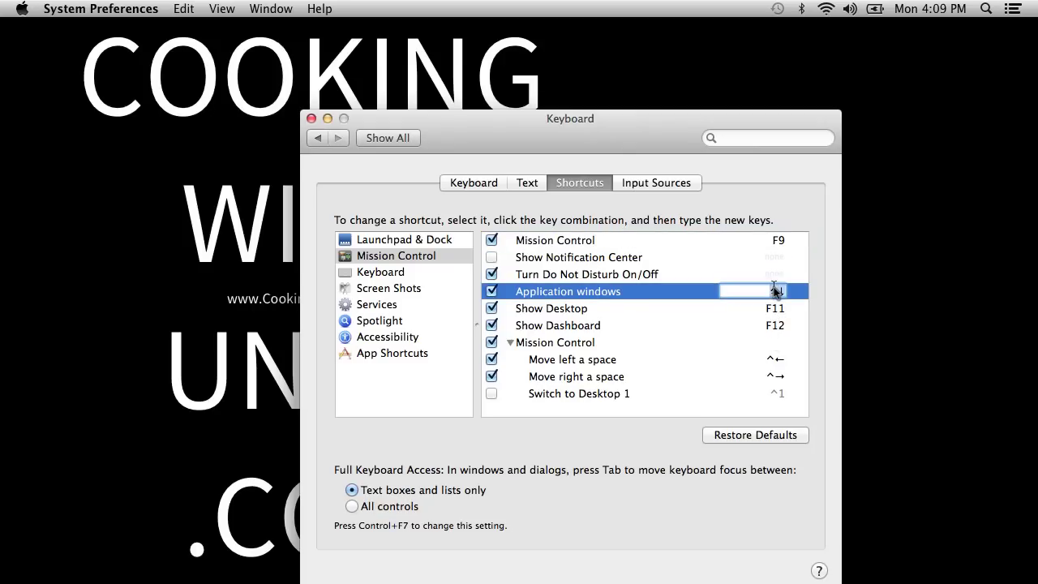
pyautogui.press('F10')
pyautogui.click(776, 311)
pyautogui.click(777, 326)
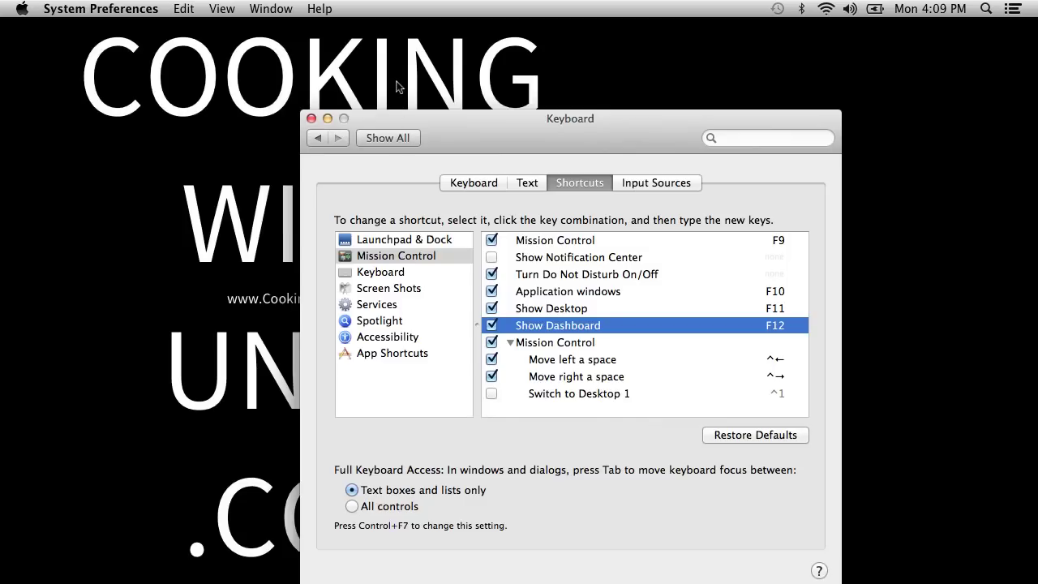
# Step: Add three more desktops in Mission Control and return to the Keyboard preferences window on the first desktop
pyautogui.press('F9')
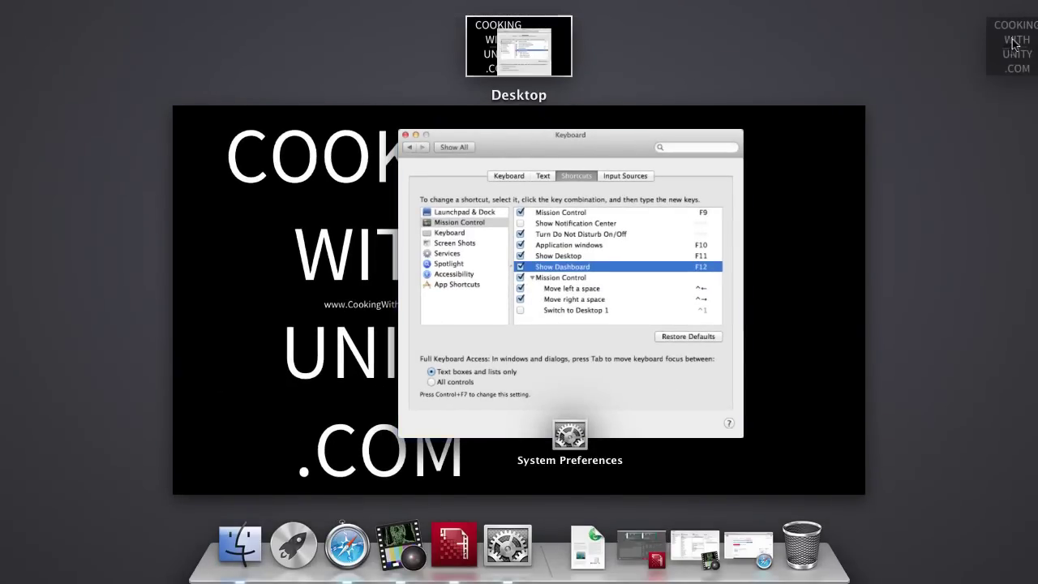
pyautogui.click(1013, 44)
pyautogui.click(1015, 49)
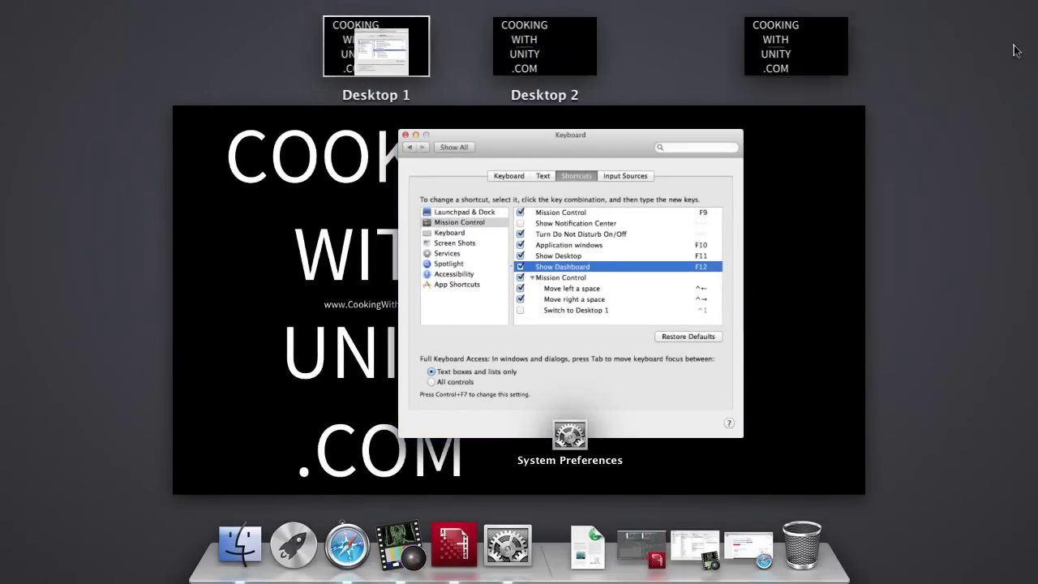
pyautogui.click(1015, 49)
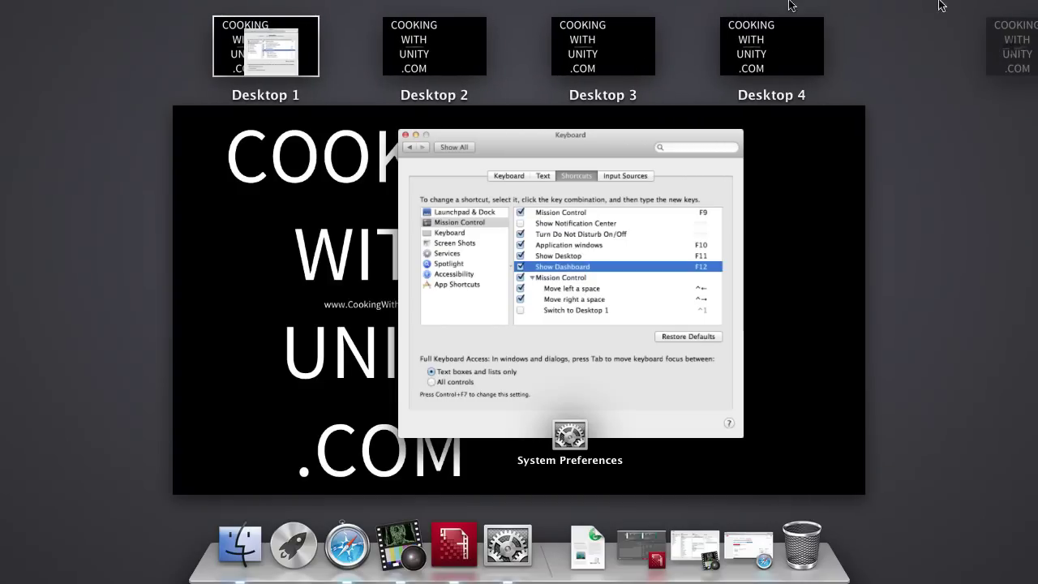
pyautogui.moveTo(762, 65)
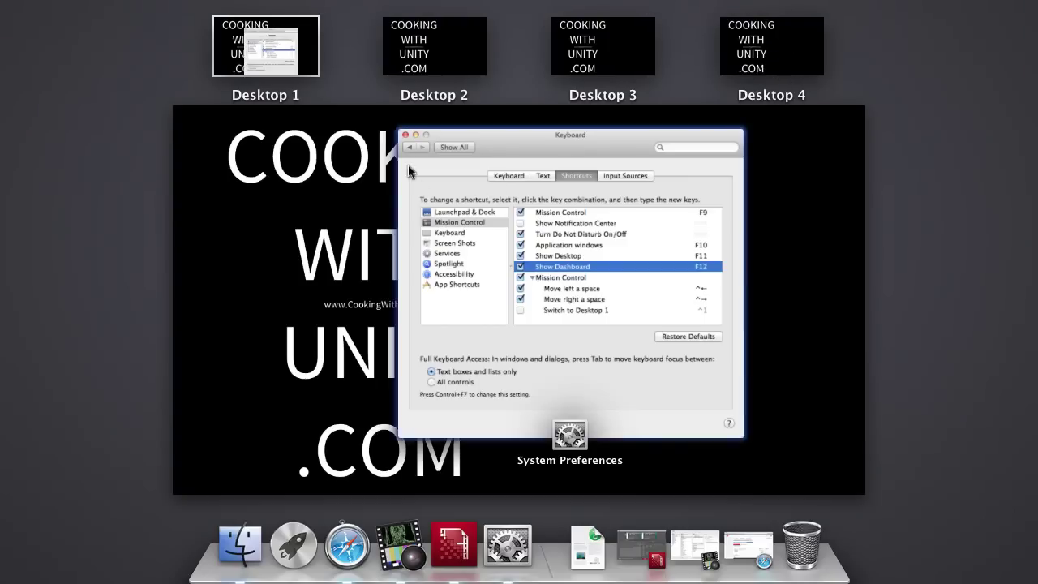
pyautogui.moveTo(207, 55)
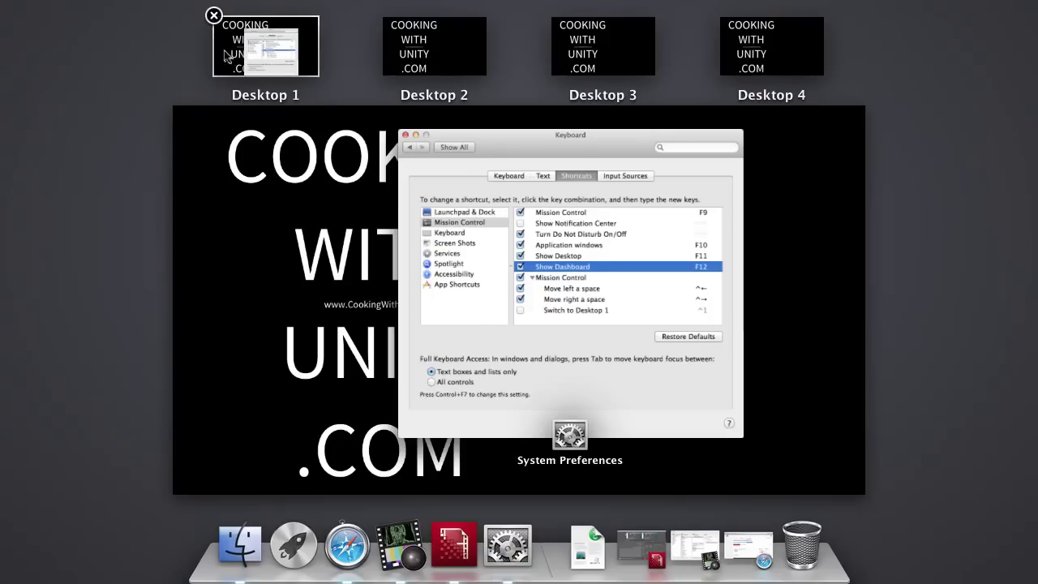
pyautogui.moveTo(425, 69)
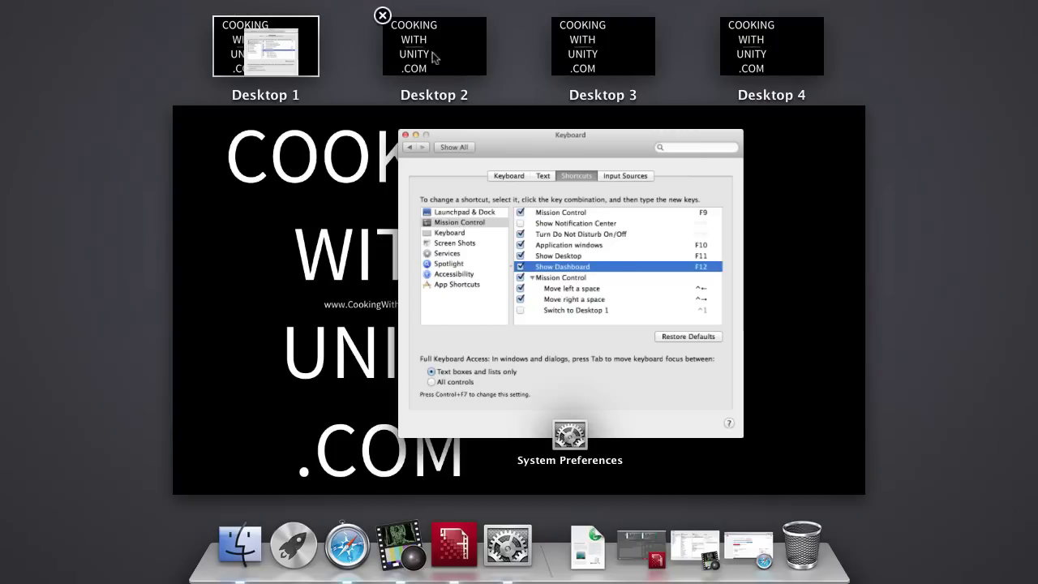
pyautogui.moveTo(602, 76)
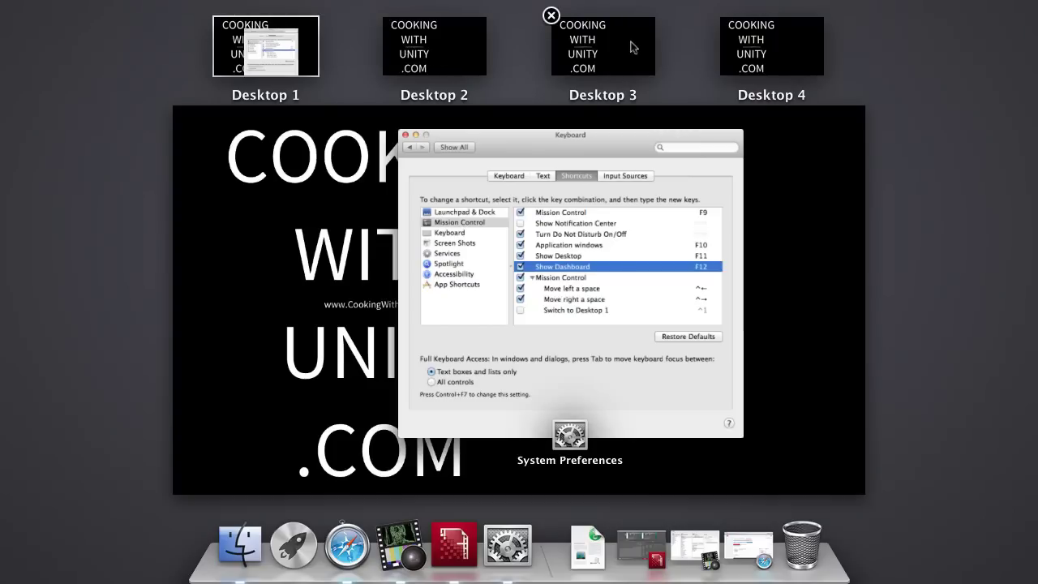
pyautogui.moveTo(391, 94)
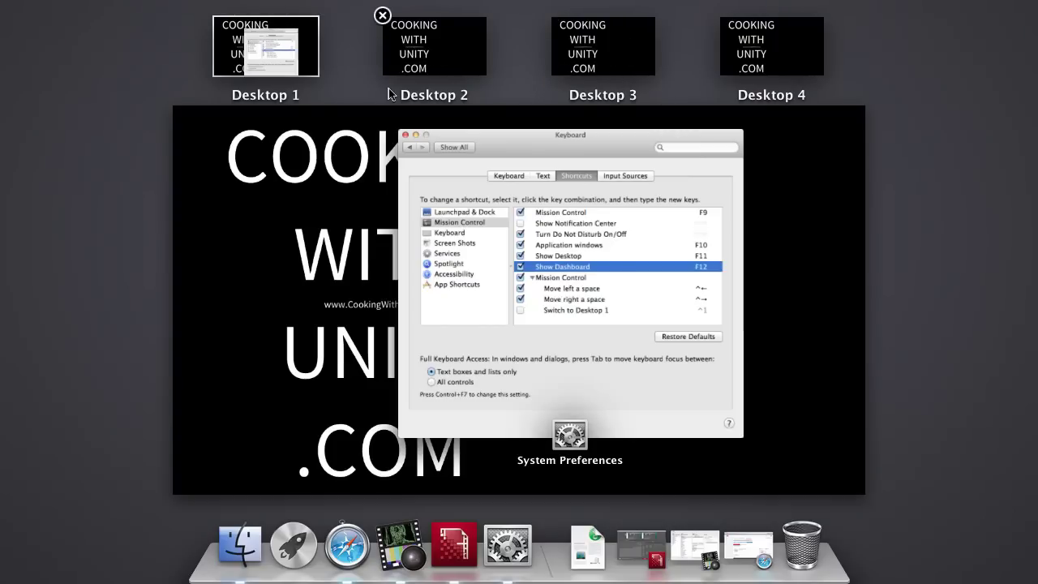
pyautogui.click(395, 154)
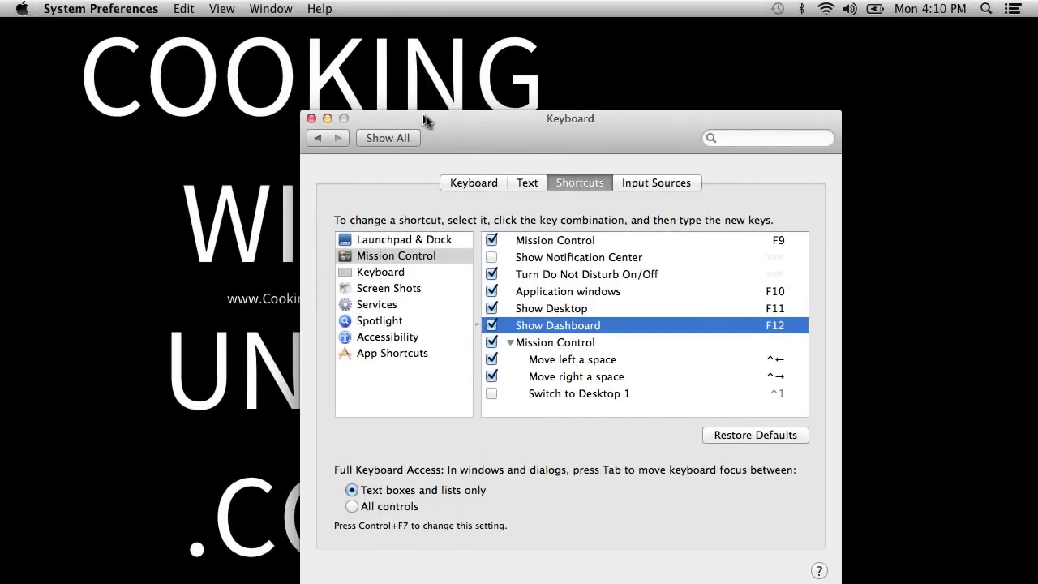
# Step: Reposition the Keyboard preferences window, quit System Preferences and switch to the next desktop
pyautogui.moveTo(426, 120); pyautogui.dragTo(382, 77)
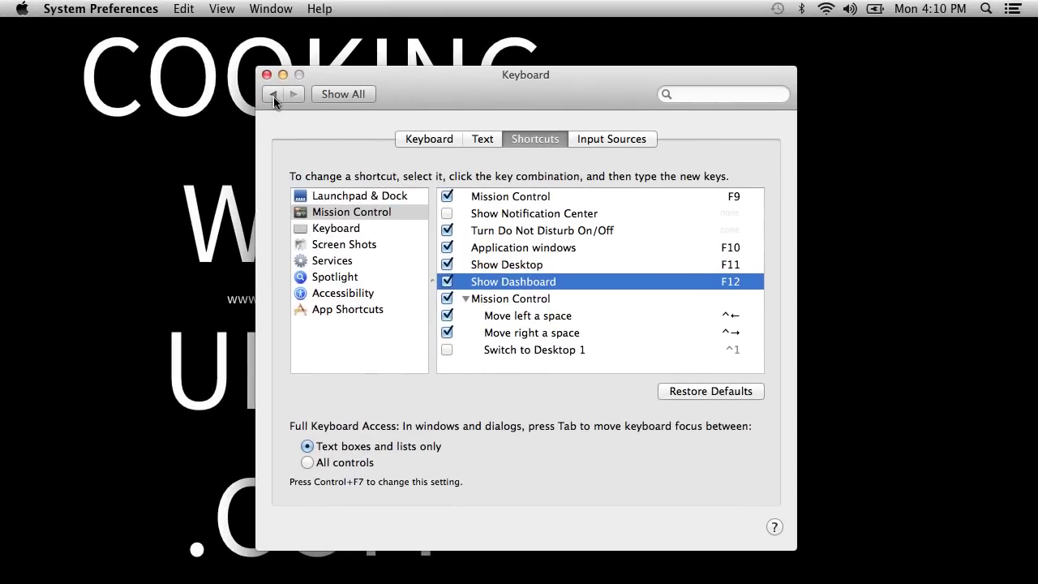
pyautogui.press('super+q')
pyautogui.hotkey('ctrl', 'Right')
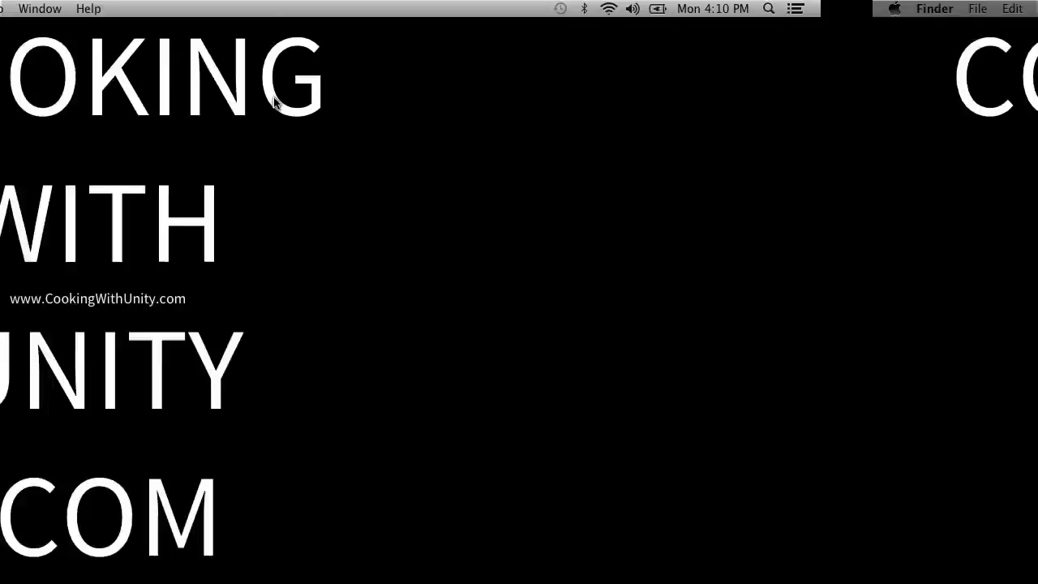
# Step: Return to the Keyboard preferences and enable the Mission Control shortcuts for switching to Desktops 1 through 4
pyautogui.hotkey('ctrl', 'Left')
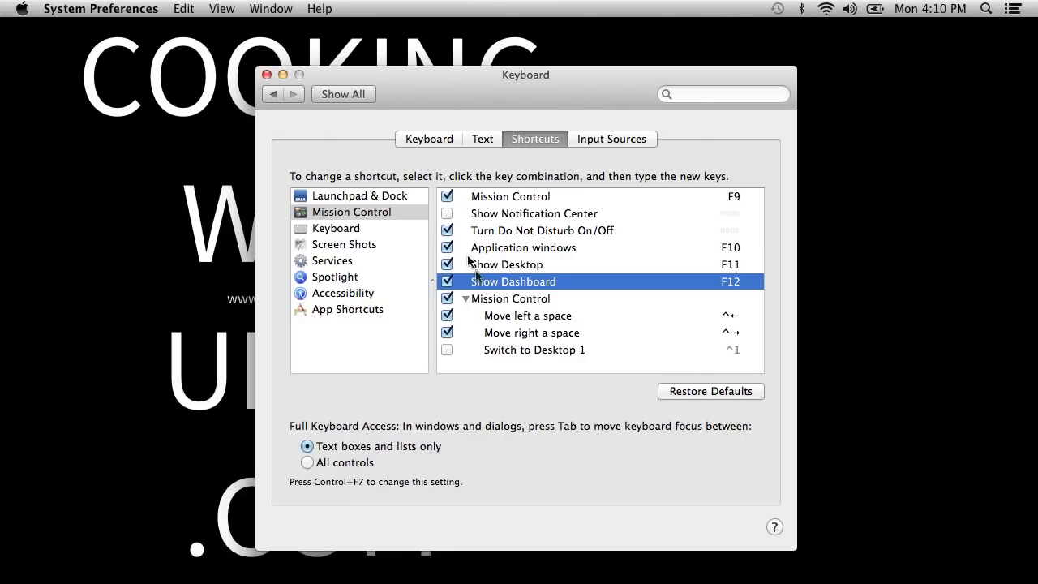
pyautogui.click(479, 140)
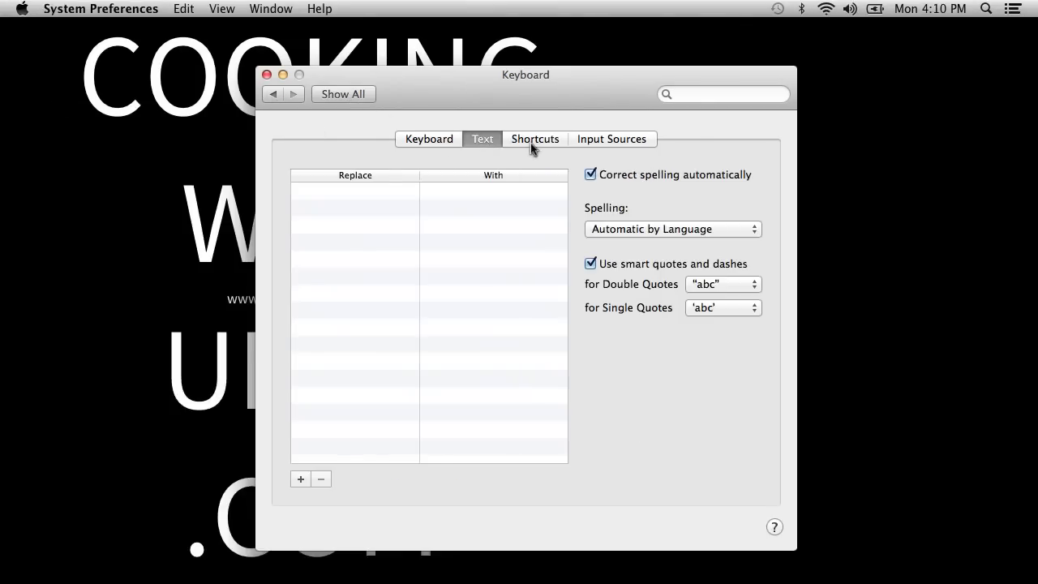
pyautogui.click(530, 143)
pyautogui.scroll(-3, 503, 333)
pyautogui.scroll(2, 503, 333)
pyautogui.click(447, 313)
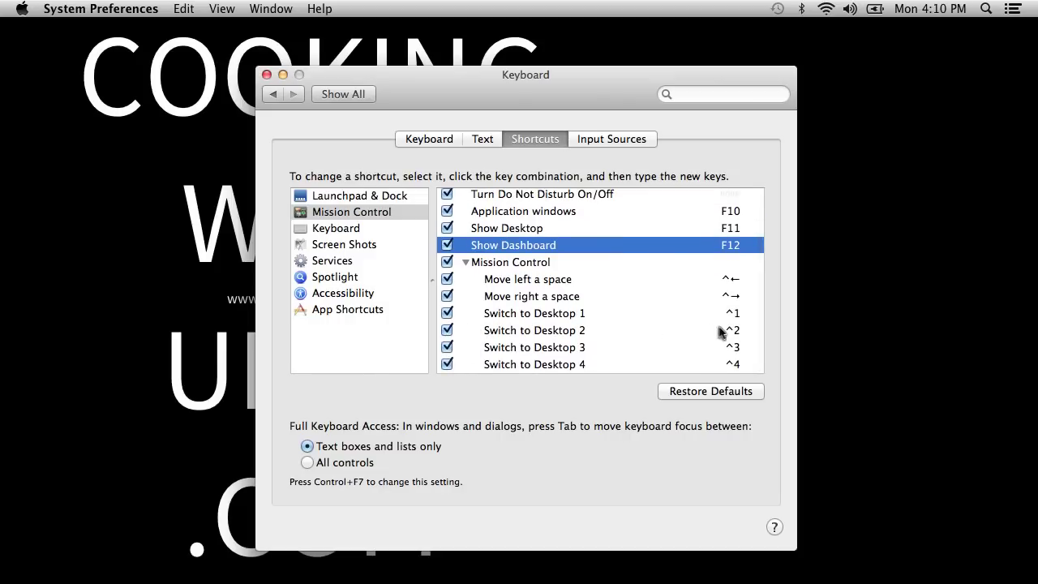
# Step: Test the desktop shortcuts by moving two spaces to the right and jumping straight back to Desktop 1
pyautogui.hotkey('ctrl', 'Right')
pyautogui.hotkey('ctrl', 'Right')
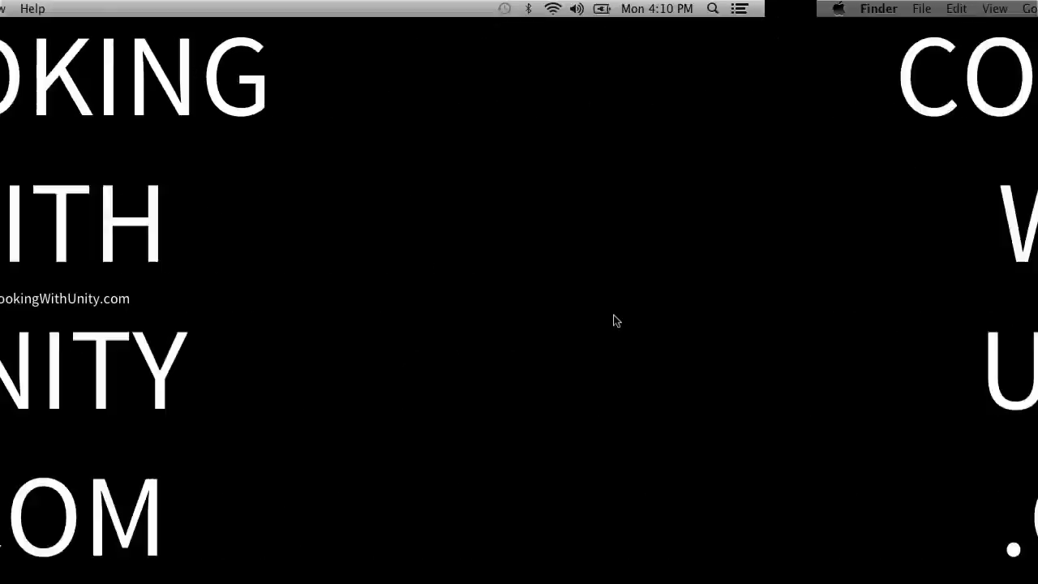
pyautogui.hotkey('ctrl', '1')
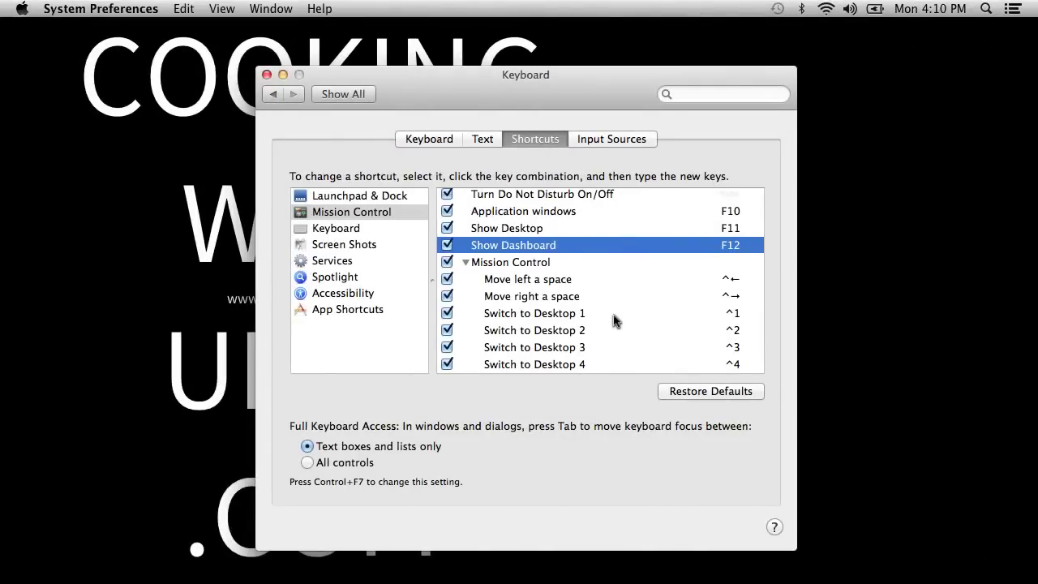
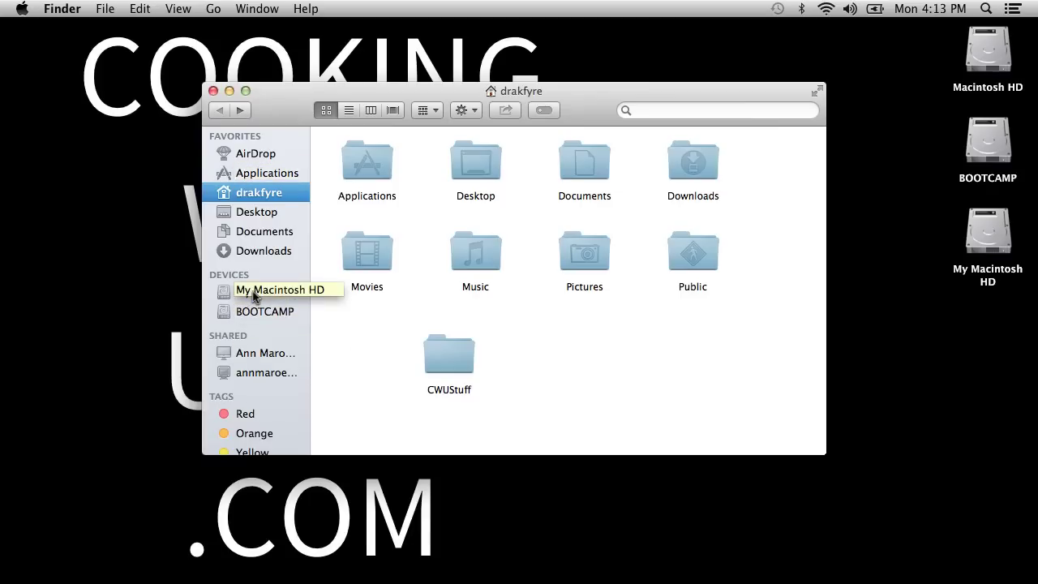
# Step: Add Macintosh HD to the Devices section of the Finder sidebar, then open the disk in its own window and check its path
pyautogui.moveTo(990, 54); pyautogui.dragTo(270, 292)
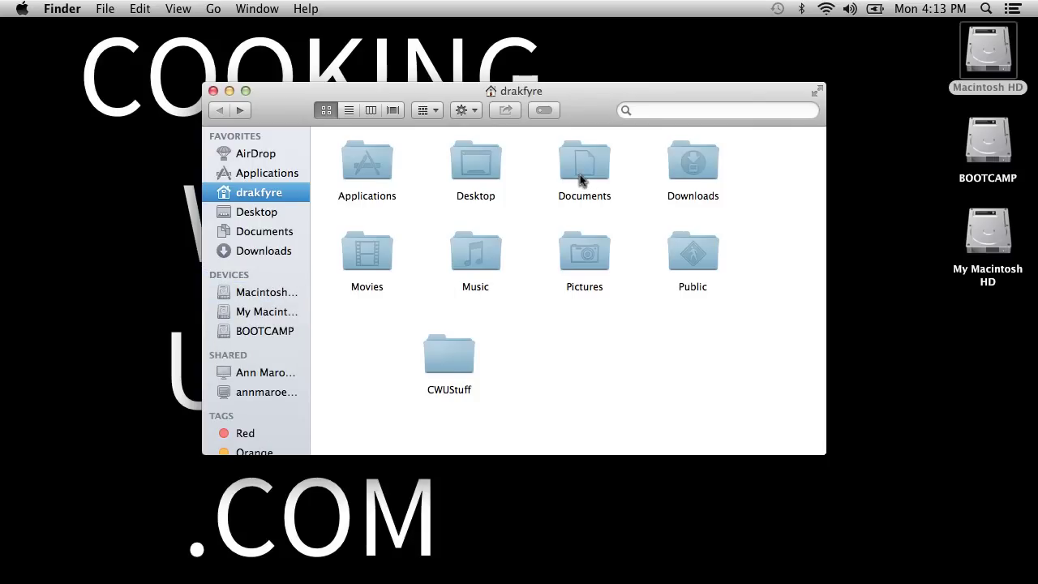
pyautogui.doubleClick(988, 77)
pyautogui.keyDown('super'); pyautogui.click(722, 76); pyautogui.keyUp('super')
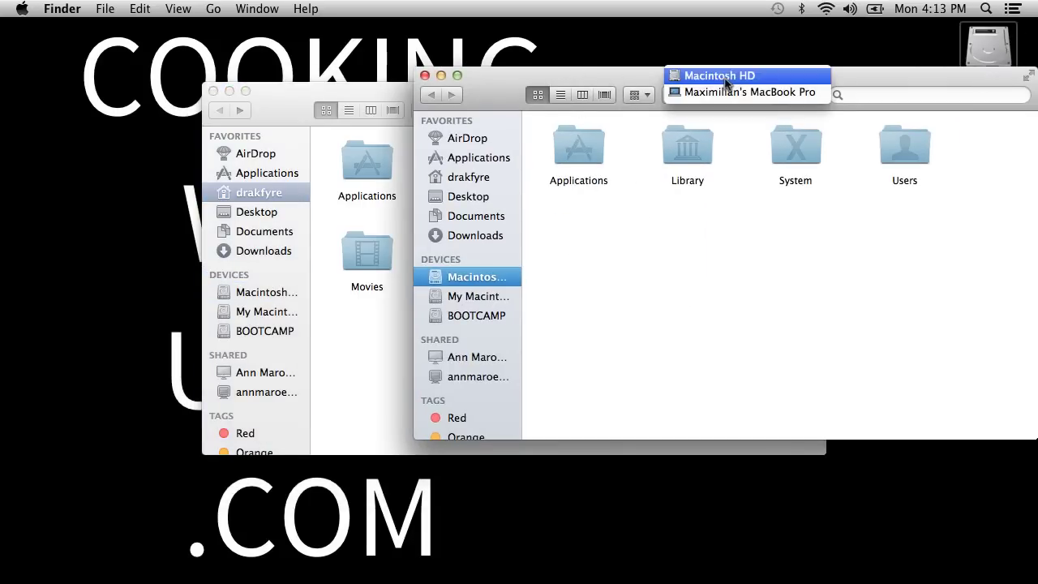
pyautogui.click(720, 80)
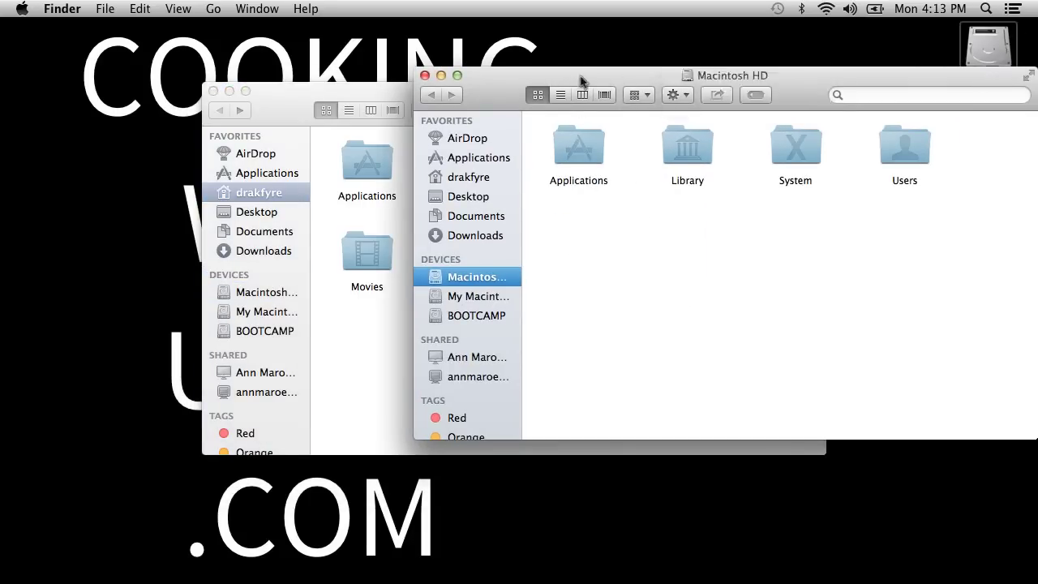
# Step: Go up from Macintosh HD to the computer level, close that window and show Macintosh HD in the remaining Finder window
pyautogui.keyDown('super'); pyautogui.click(681, 77); pyautogui.keyUp('super')
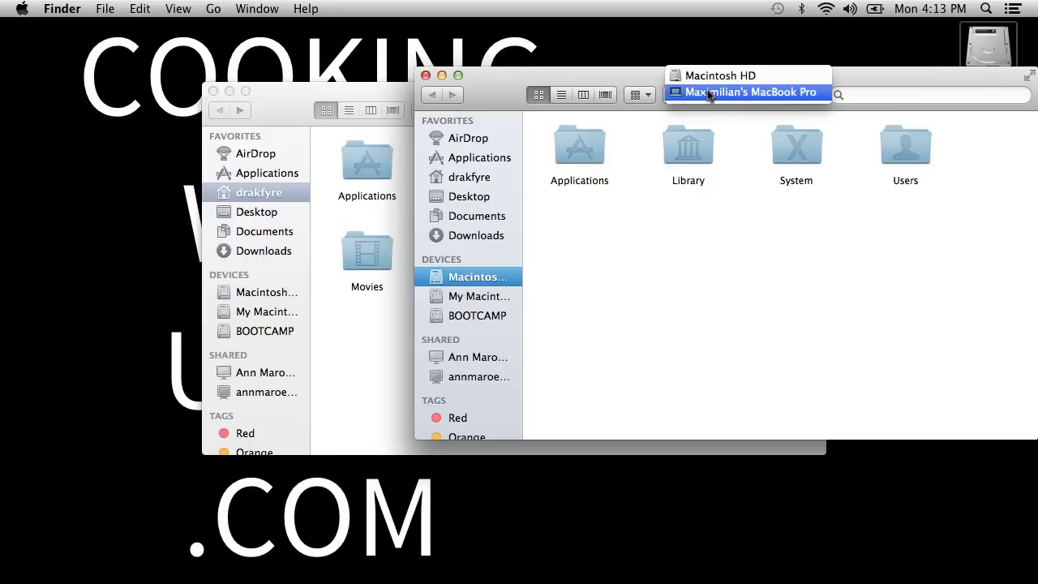
pyautogui.click(709, 93)
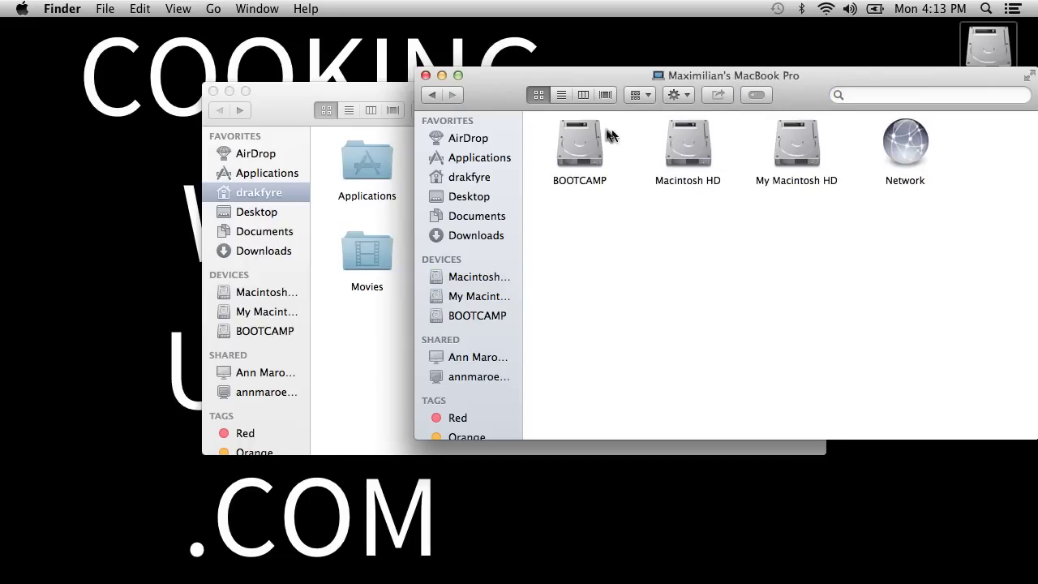
pyautogui.moveTo(659, 78); pyautogui.dragTo(584, 135)
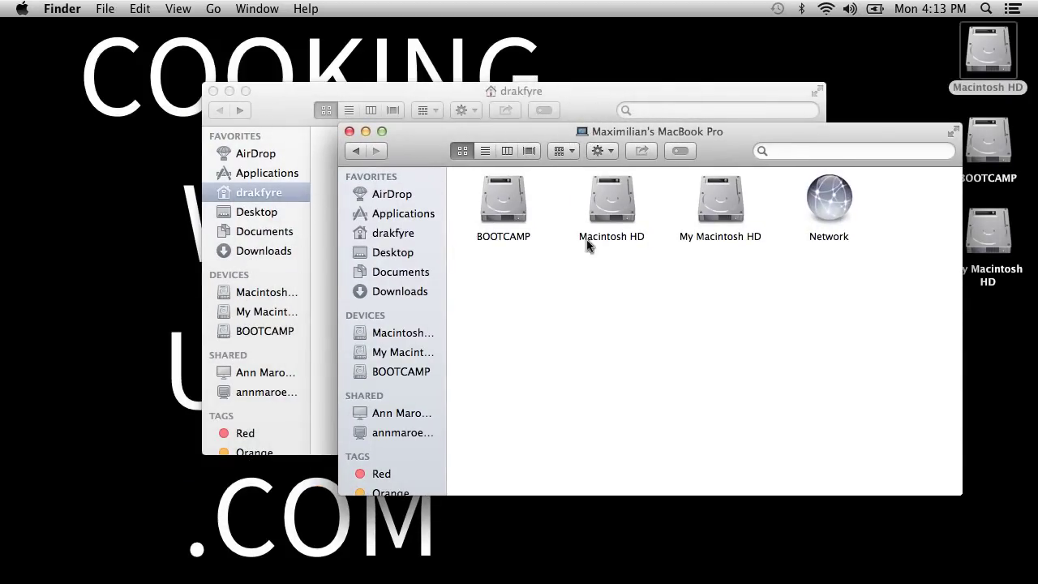
pyautogui.click(349, 131)
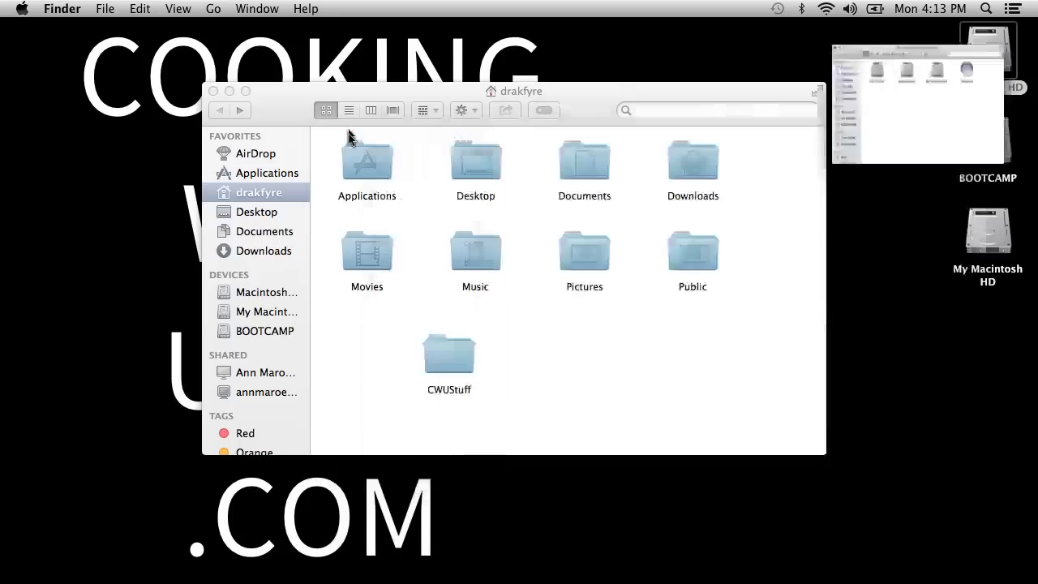
pyautogui.click(251, 293)
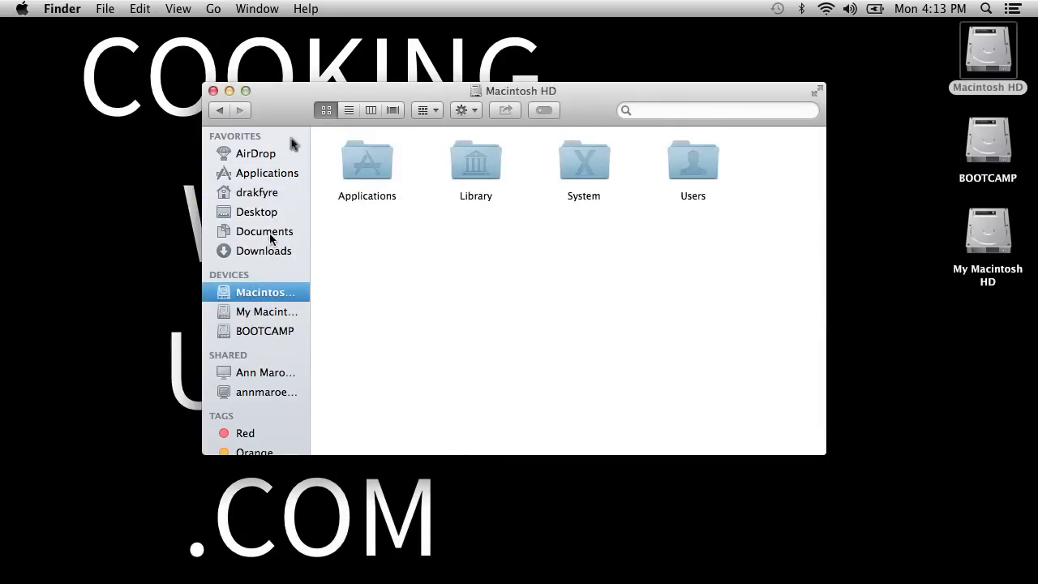
# Step: Hide the list of tags in the Finder sidebar and try to remove the Tags heading from it
pyautogui.scroll(-5, 235, 263)
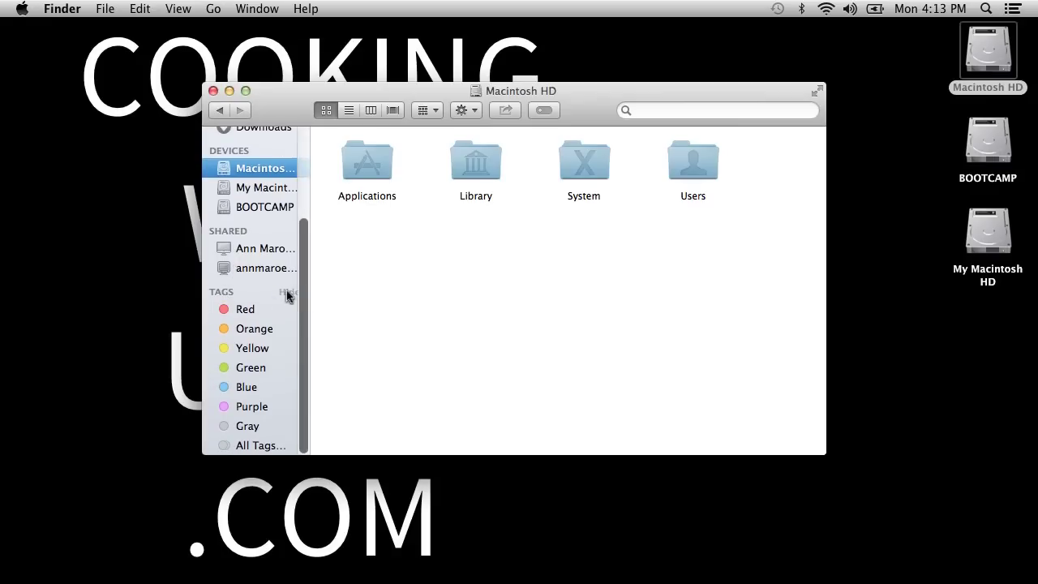
pyautogui.click(288, 293)
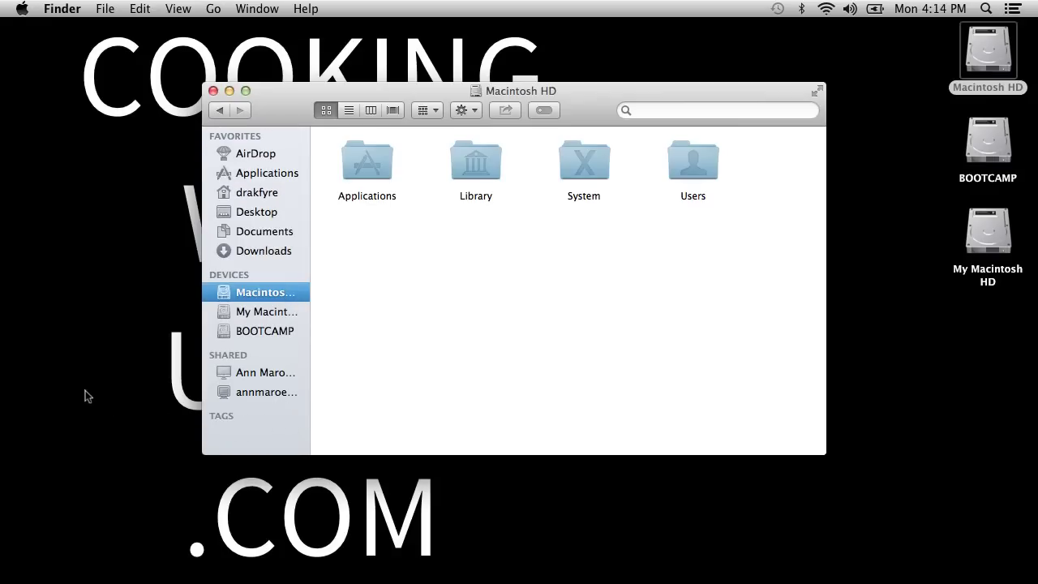
pyautogui.moveTo(217, 416); pyautogui.dragTo(17, 399)
# Step: In the Finder sidebar preferences, show the computer and all hard disks, and place the computer above Macintosh HD in Devices
pyautogui.click(174, 8)
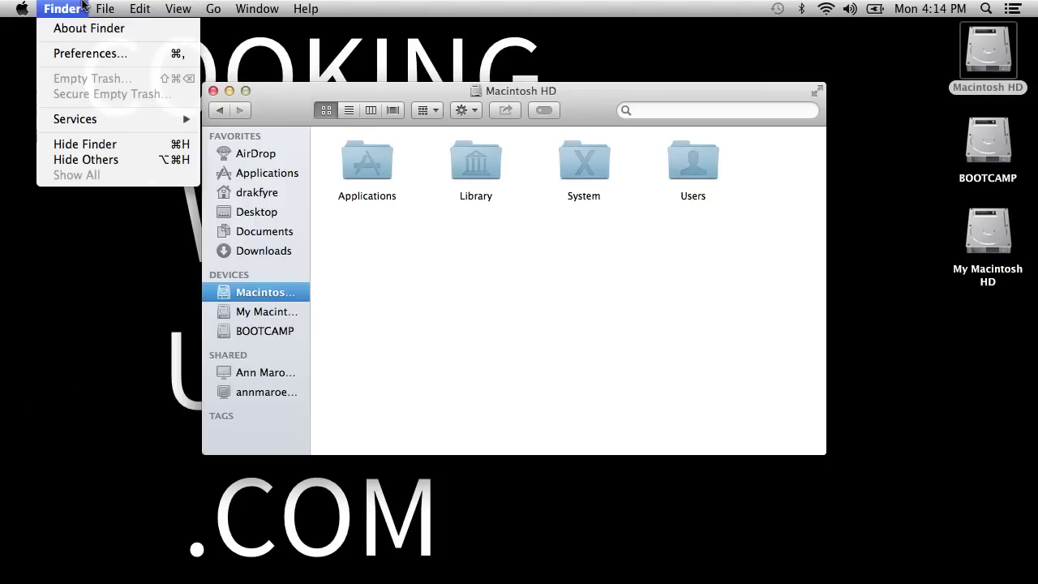
pyautogui.click(89, 53)
pyautogui.click(105, 62)
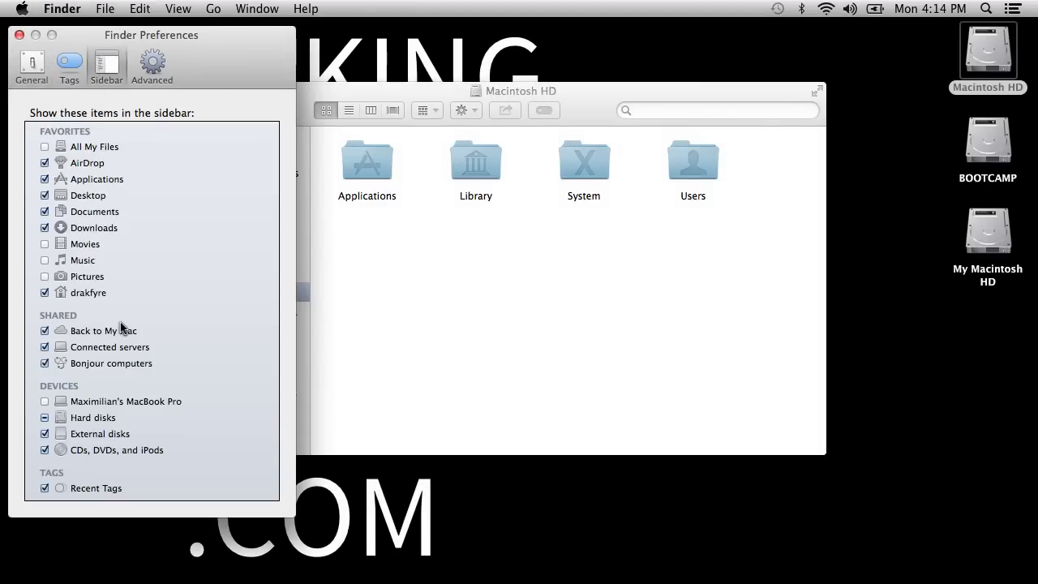
pyautogui.click(44, 417)
pyautogui.click(367, 323)
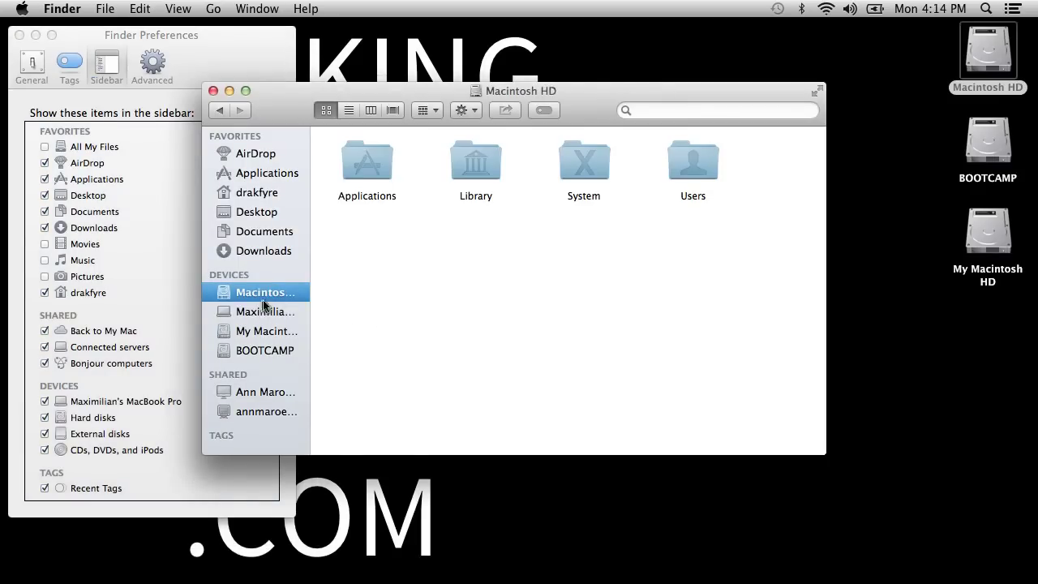
pyautogui.moveTo(270, 299); pyautogui.dragTo(268, 315)
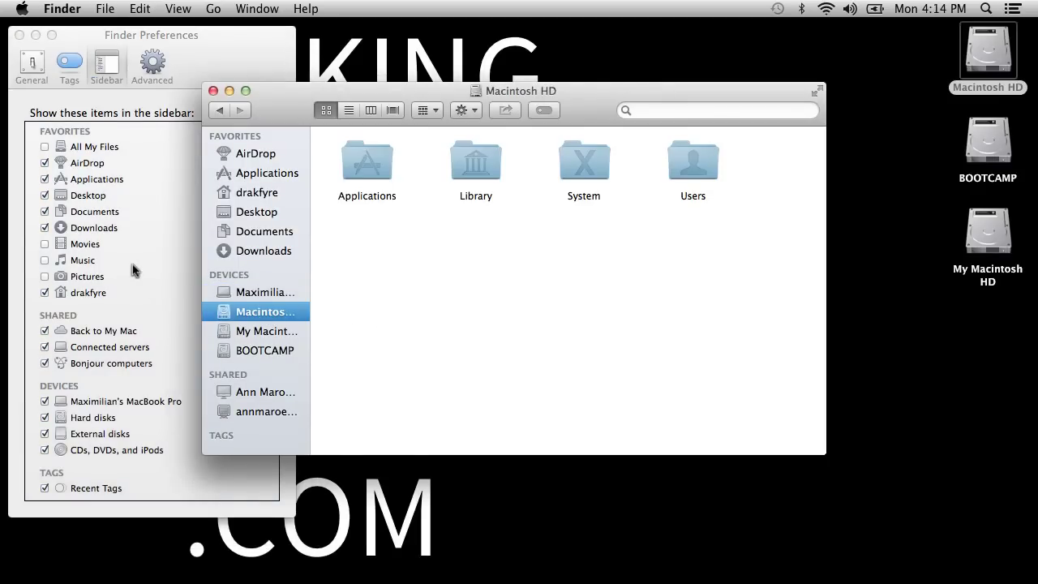
# Step: Remove Recent Tags from the Finder sidebar and set searches to Search the Current Folder
pyautogui.click(15, 404)
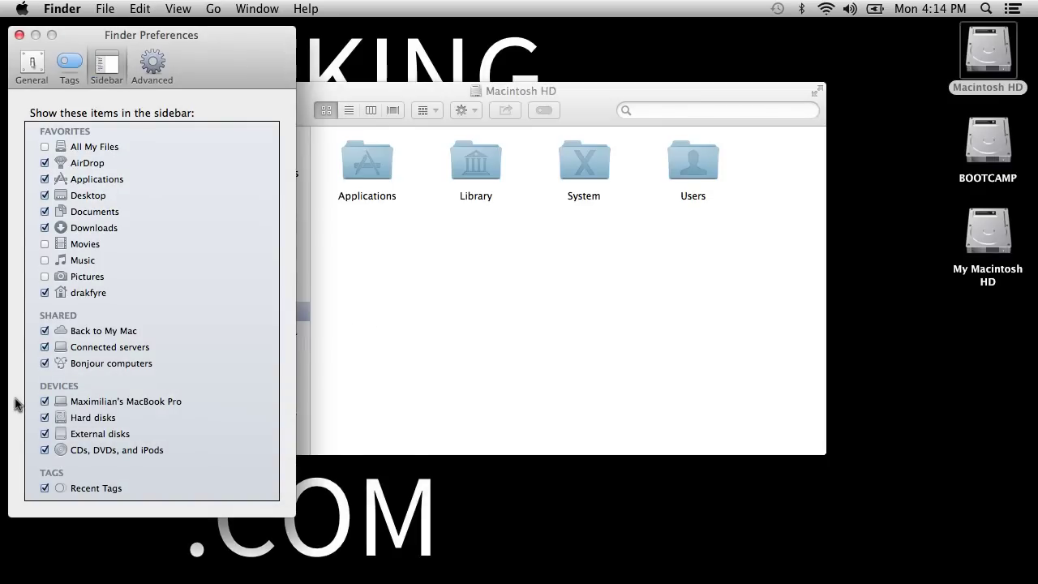
pyautogui.click(45, 488)
pyautogui.click(153, 63)
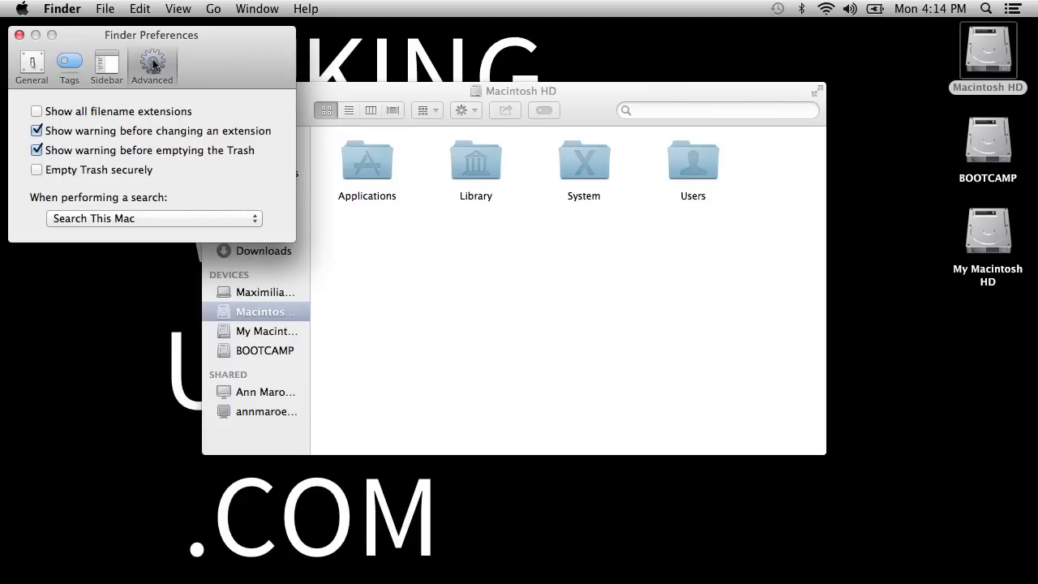
pyautogui.click(108, 222)
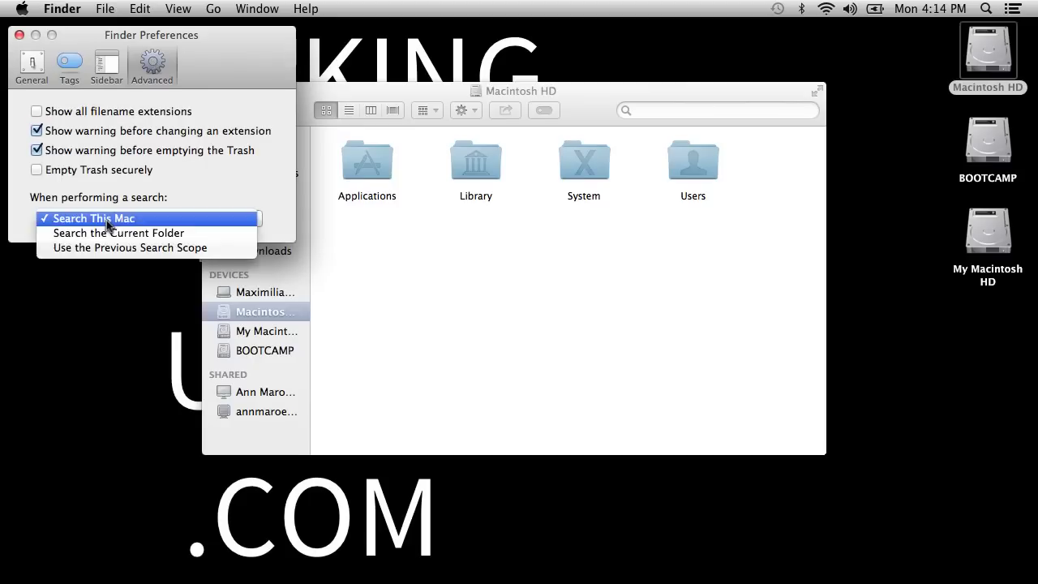
pyautogui.click(154, 233)
# Step: Test the new search scope with random text in the Macintosh HD window, clear it and return to the disk's contents
pyautogui.click(639, 237)
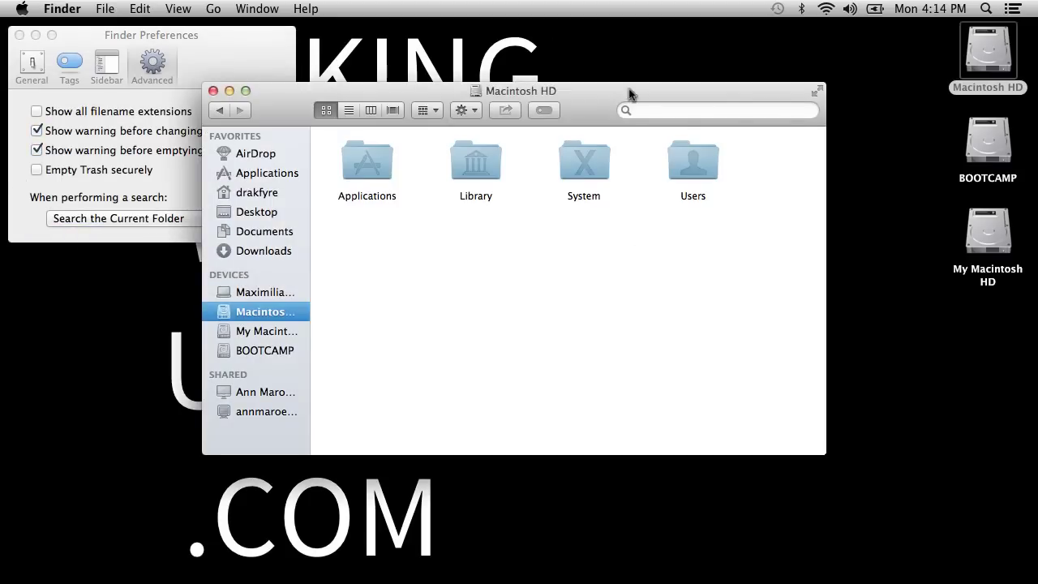
pyautogui.click(703, 111)
pyautogui.write('lkjfalkjsdflkaj')
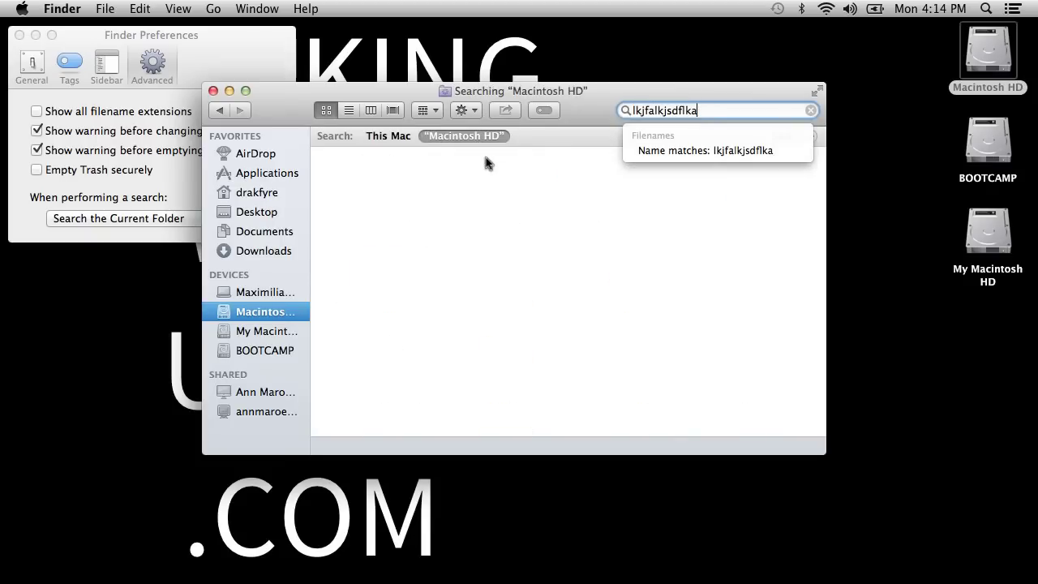
pyautogui.press('BackSpace')
pyautogui.press('BackSpace')
pyautogui.press('BackSpace')
pyautogui.press('BackSpace')
pyautogui.press('BackSpace')
pyautogui.press('BackSpace')
pyautogui.press('BackSpace')
pyautogui.press('BackSpace')
pyautogui.press('BackSpace')
pyautogui.press('BackSpace')
pyautogui.press('BackSpace')
pyautogui.press('BackSpace')
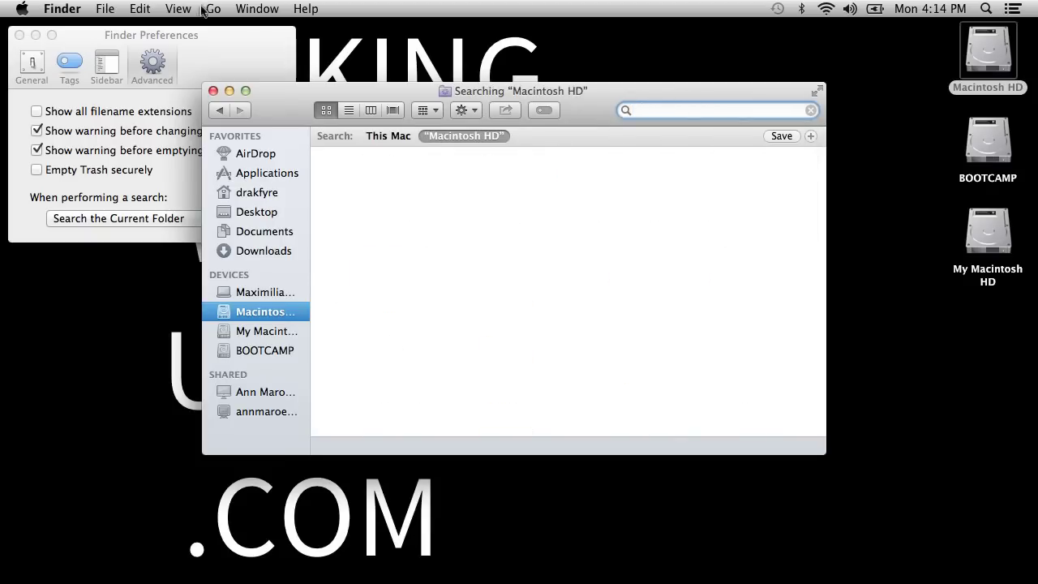
pyautogui.click(259, 50)
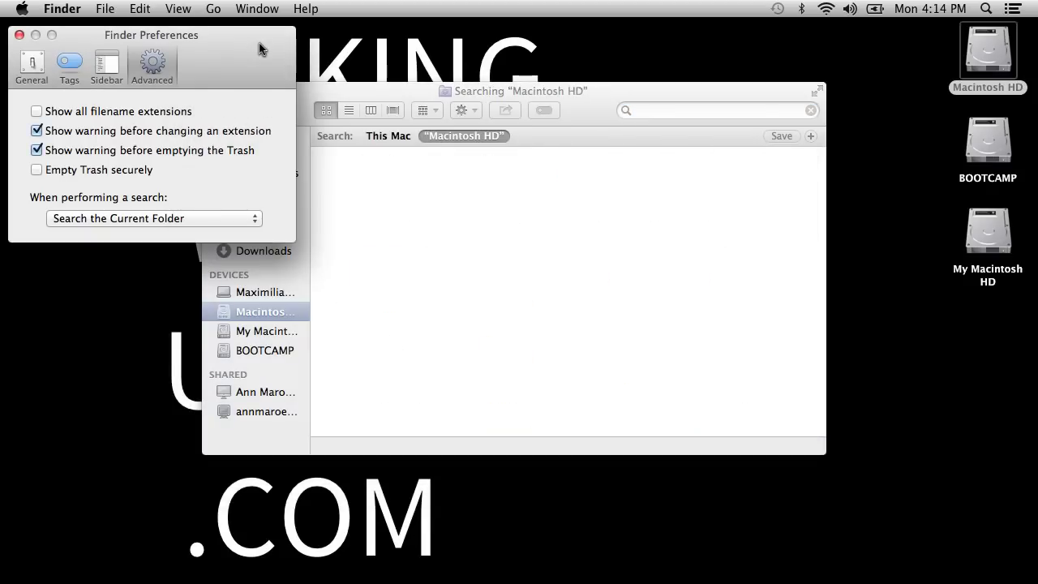
pyautogui.click(429, 206)
pyautogui.click(219, 113)
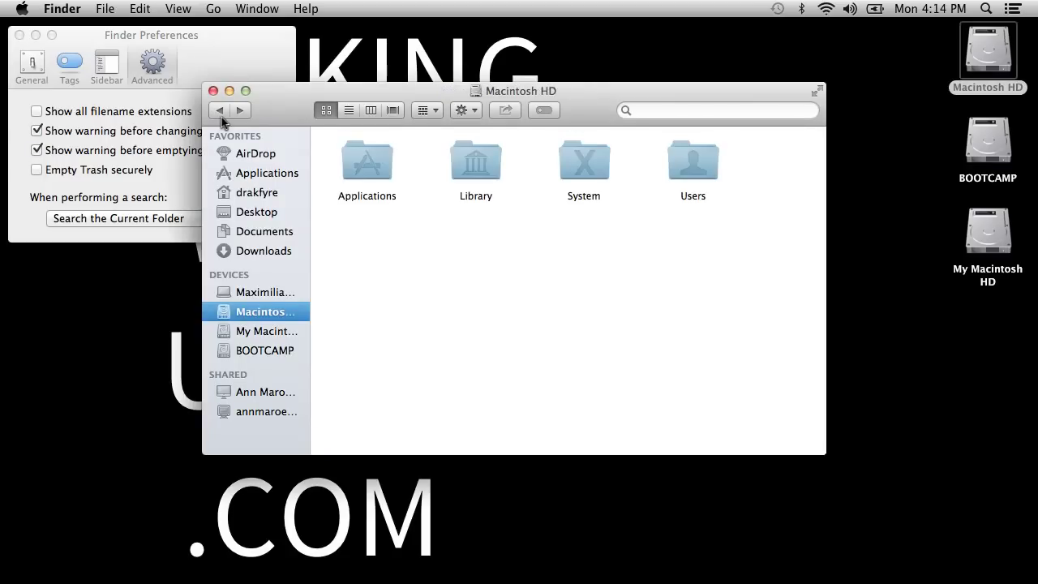
# Step: Run another random-text search in Macintosh HD, compare the This Mac and Macintosh HD scopes, and clear the search text
pyautogui.click(15, 203)
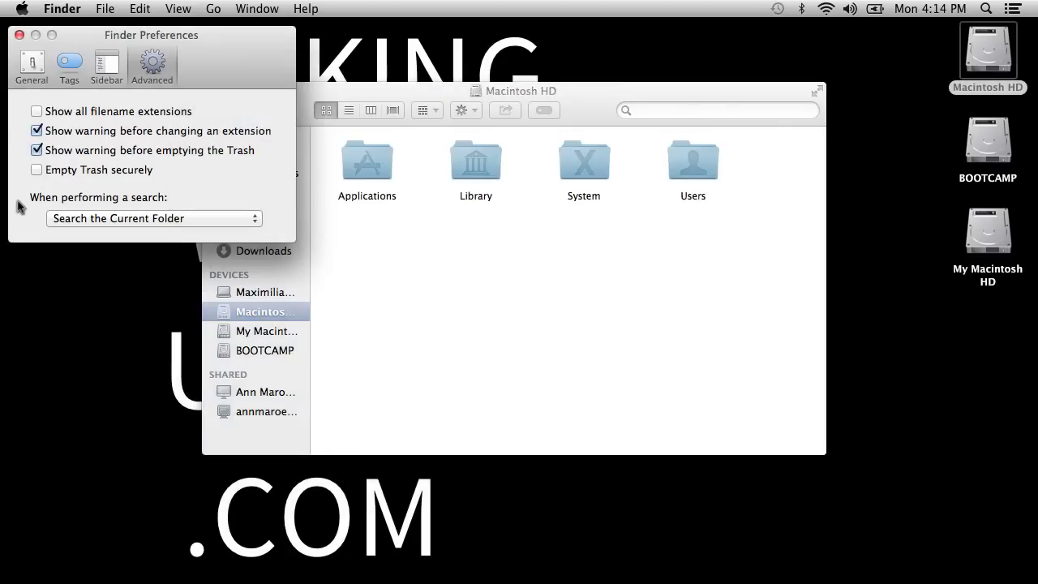
pyautogui.click(591, 273)
pyautogui.click(747, 112)
pyautogui.write('afdskljfasdlkjl')
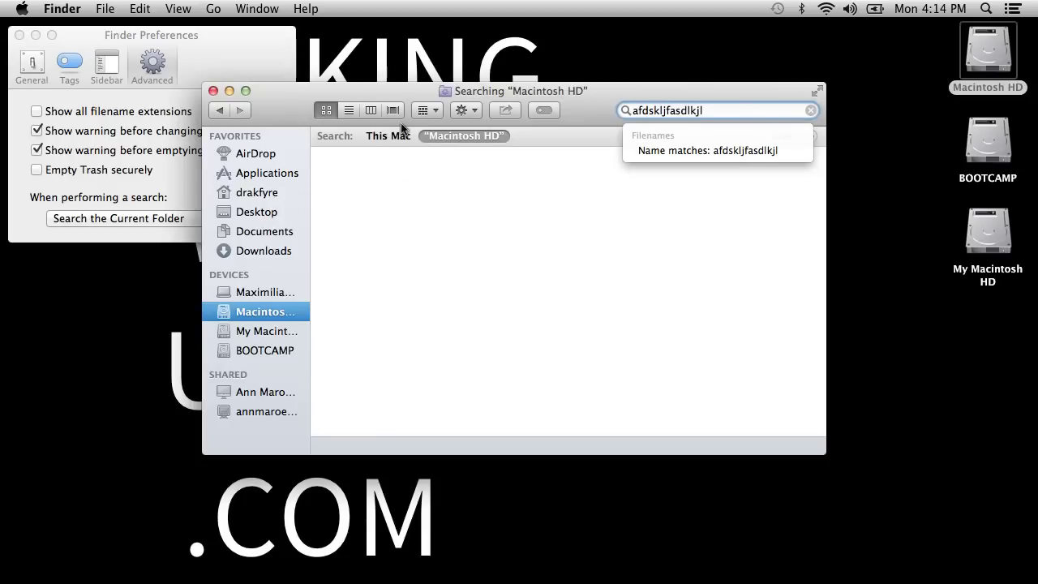
pyautogui.click(388, 136)
pyautogui.click(466, 135)
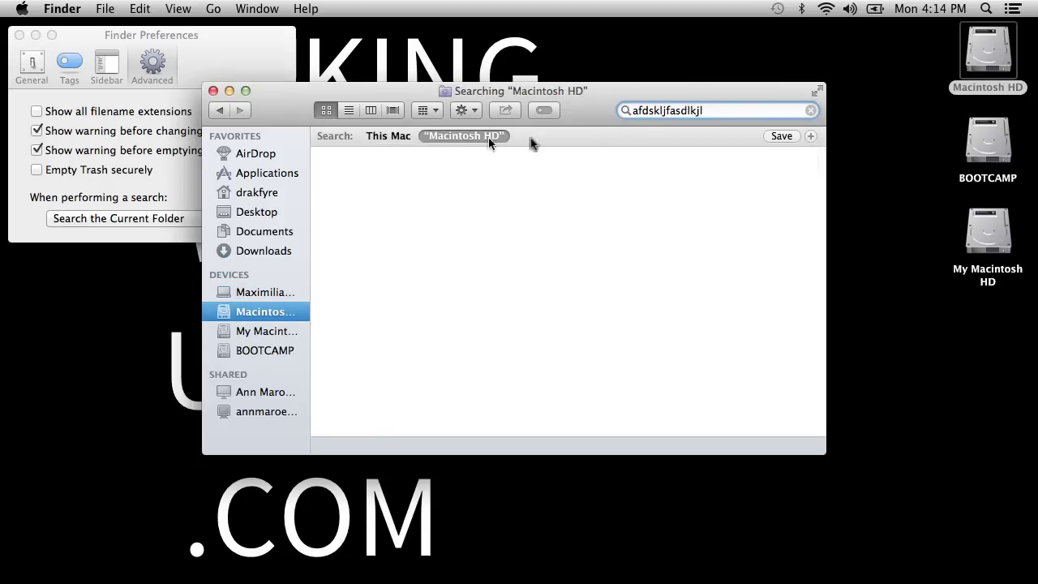
pyautogui.press('super+a')
pyautogui.press('BackSpace')
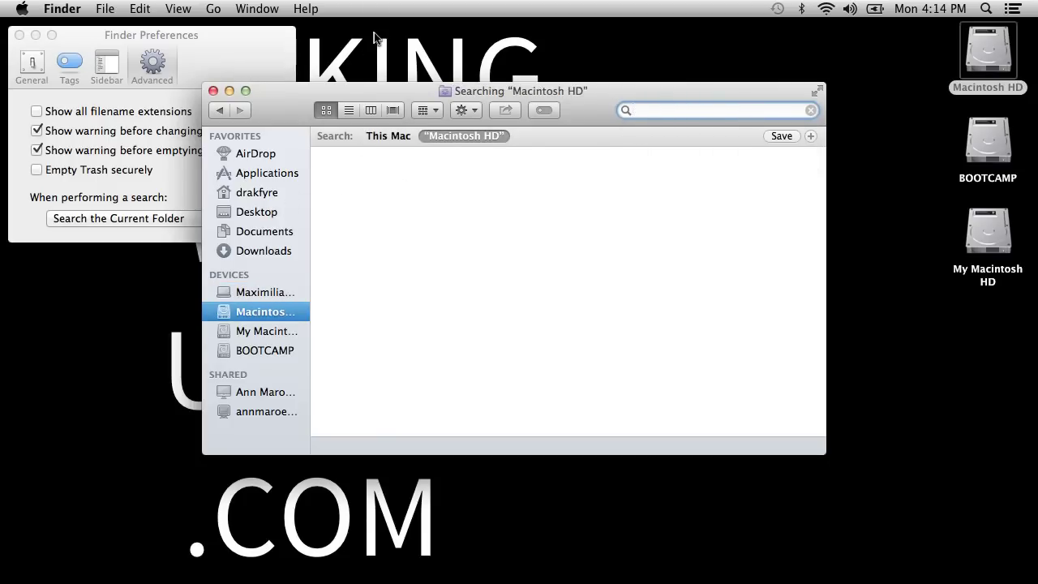
pyautogui.click(313, 39)
# Step: Open the App Store and search it for "alfred"
pyautogui.click(22, 9)
pyautogui.click(50, 60)
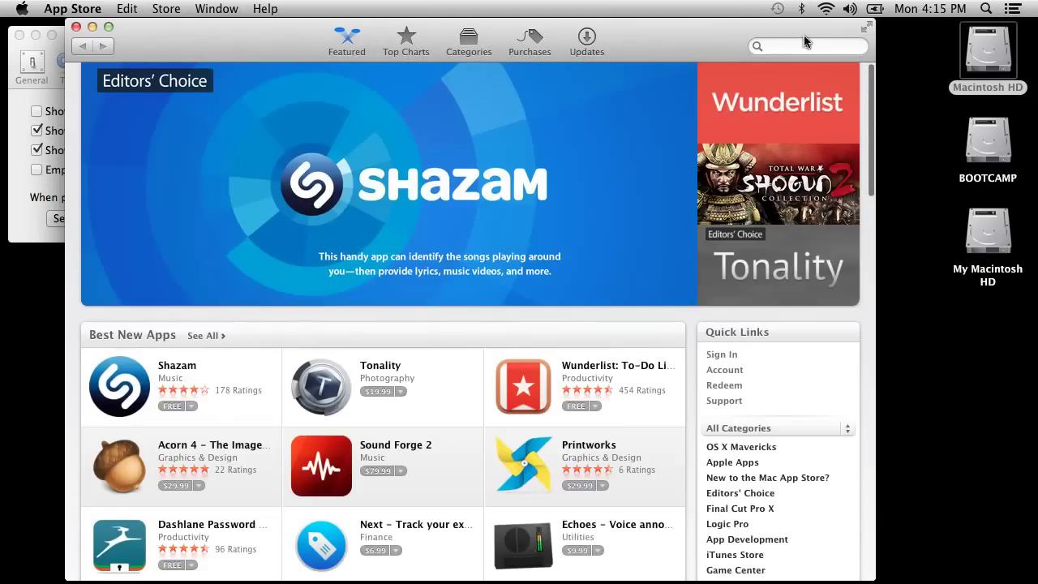
pyautogui.click(804, 47)
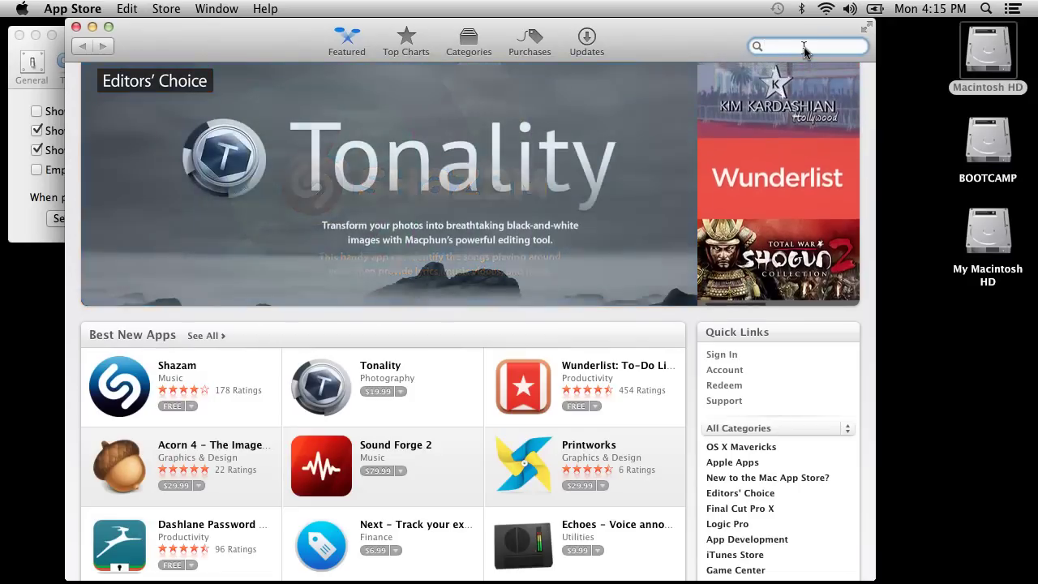
pyautogui.write('alfred')
pyautogui.press('Return')
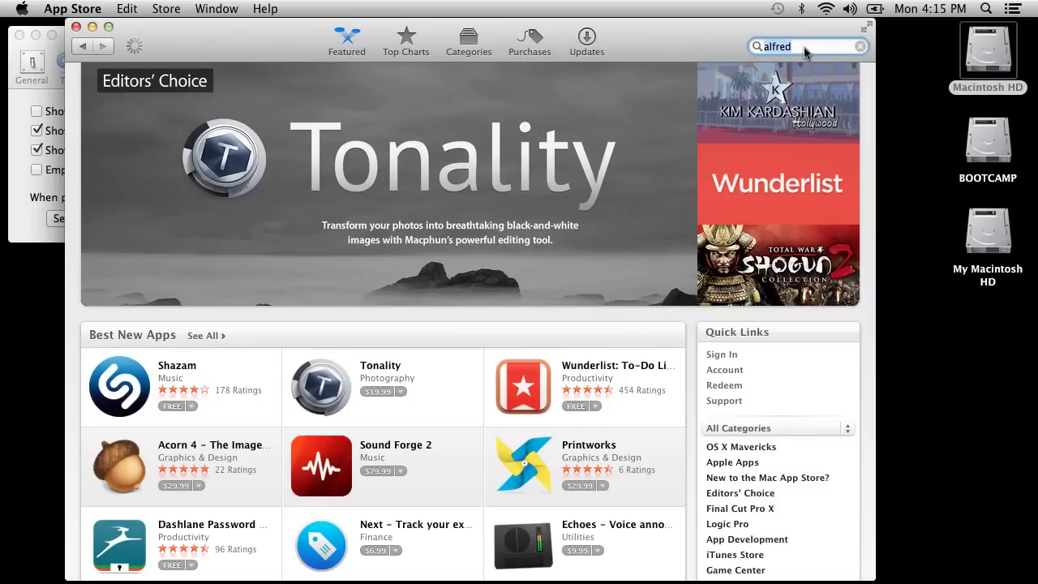
# Step: Try to install Alfred from the App Store search results and dismiss the Apple ID sign-in request
pyautogui.click(986, 8)
pyautogui.click(989, 8)
pyautogui.click(819, 50)
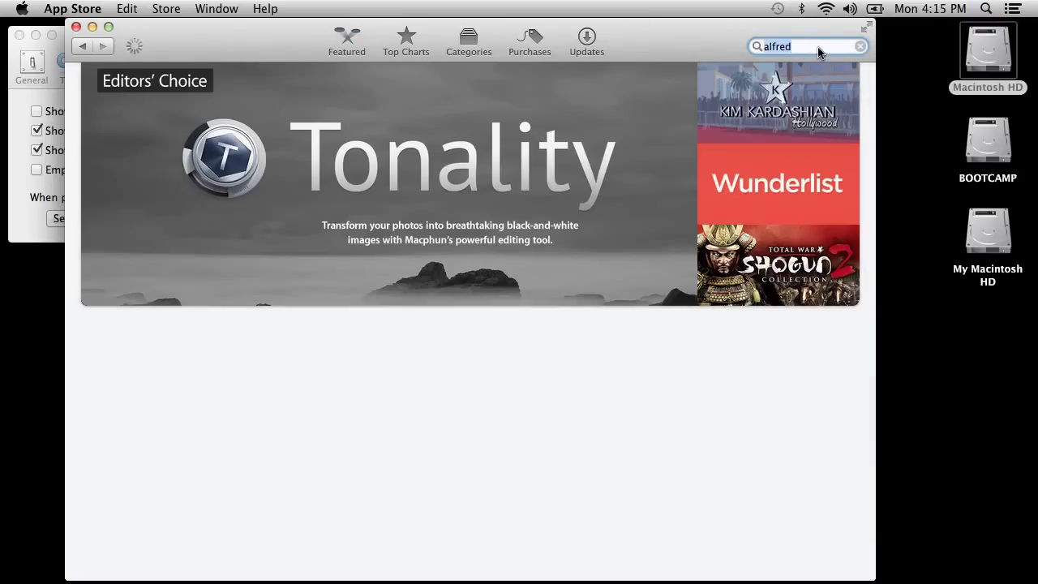
pyautogui.click(171, 163)
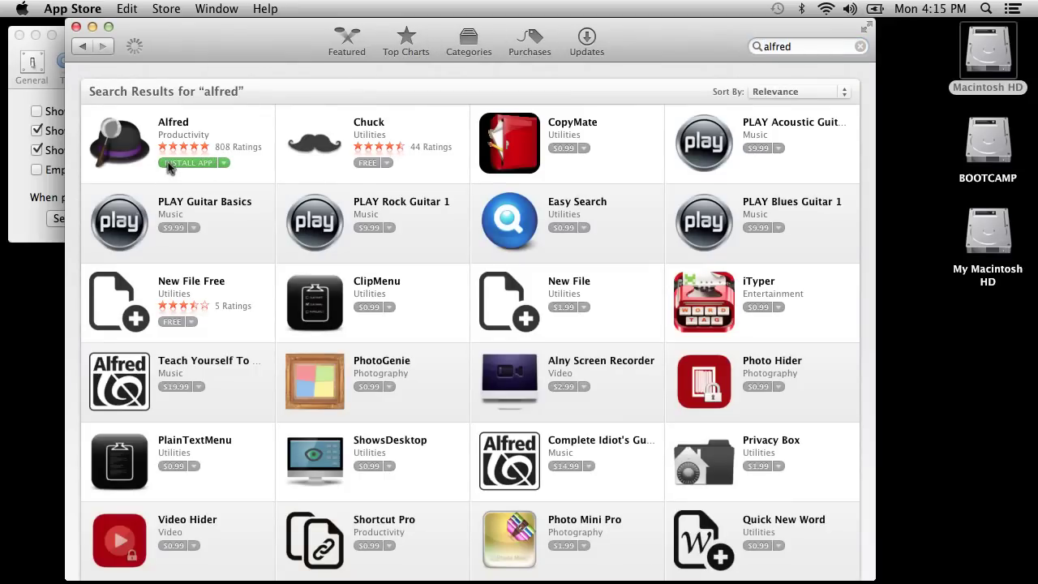
pyautogui.click(170, 163)
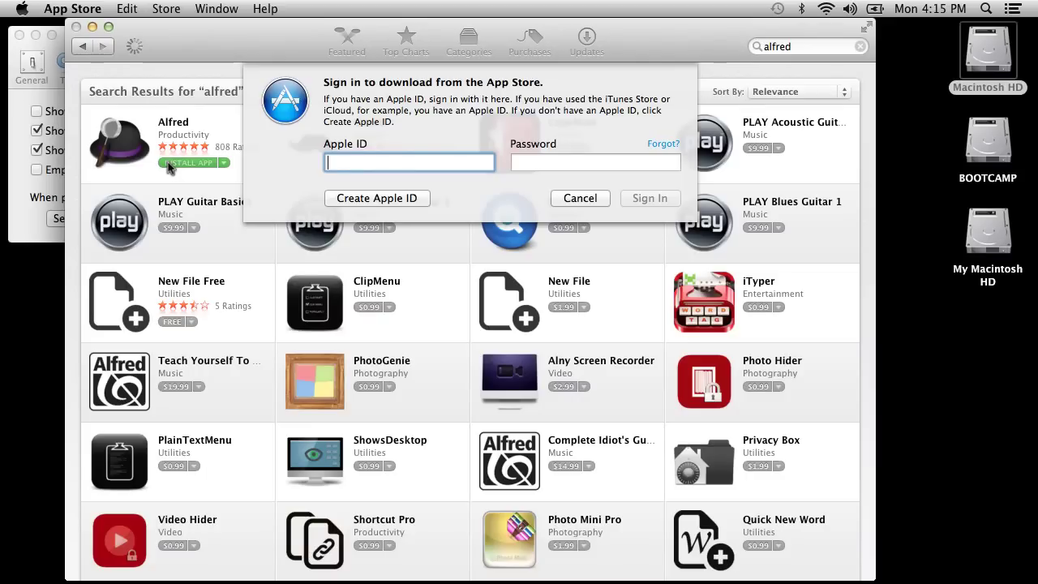
pyautogui.click(580, 200)
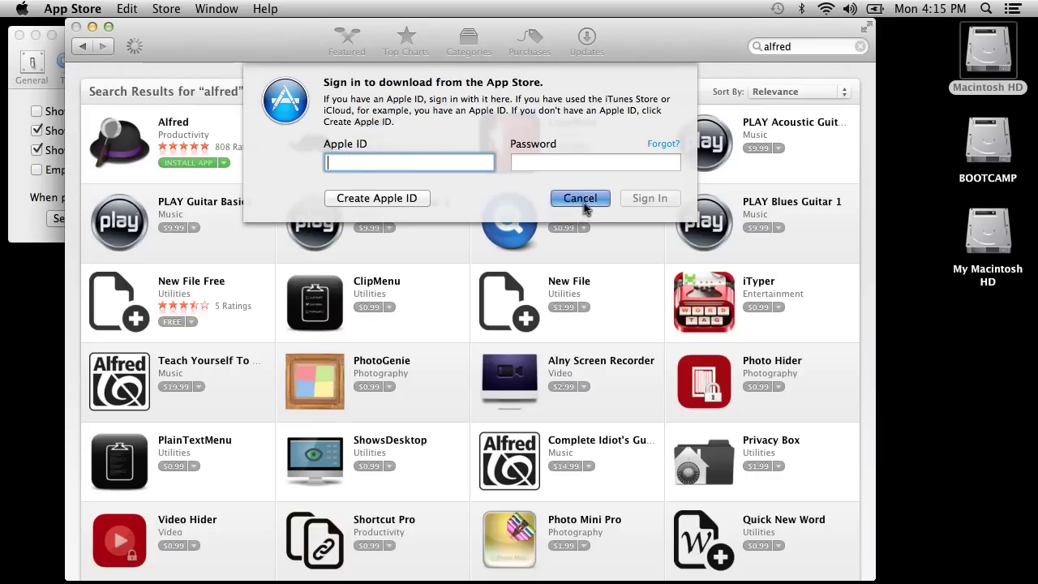
# Step: Close the App Store, the Finder Preferences and the Macintosh HD search window
pyautogui.click(76, 27)
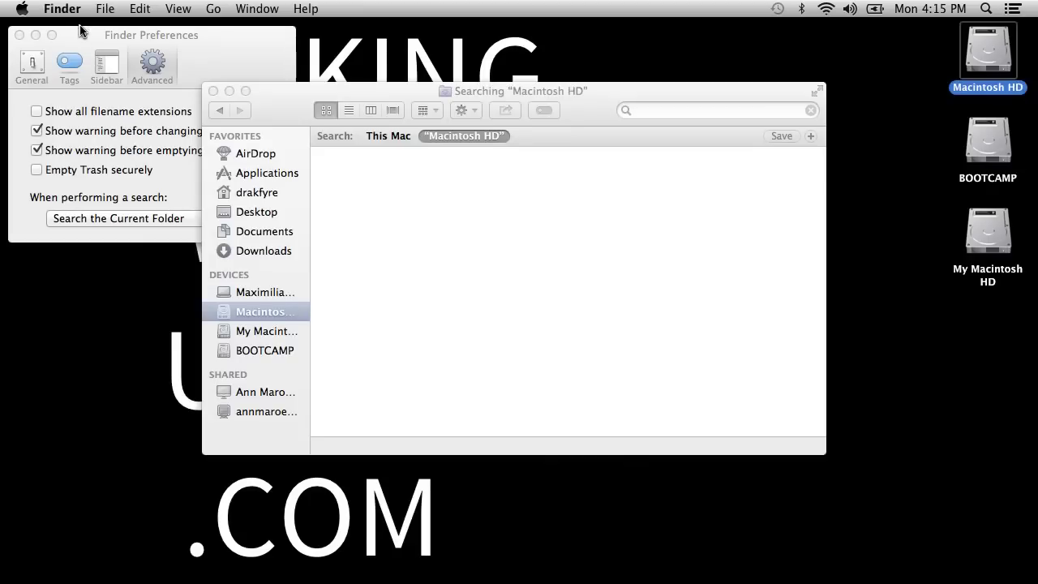
pyautogui.click(151, 35)
pyautogui.click(20, 35)
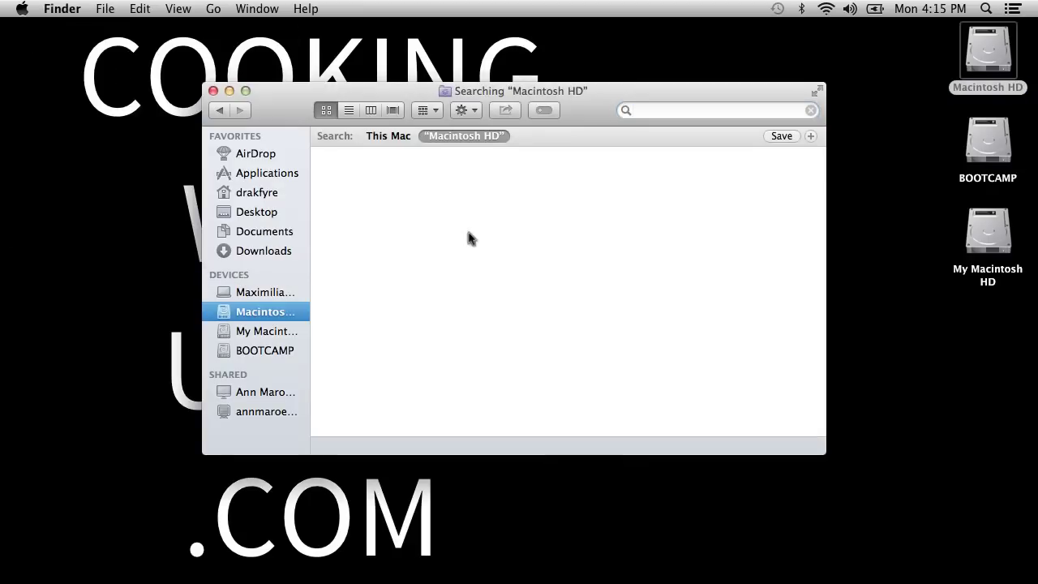
pyautogui.click(213, 90)
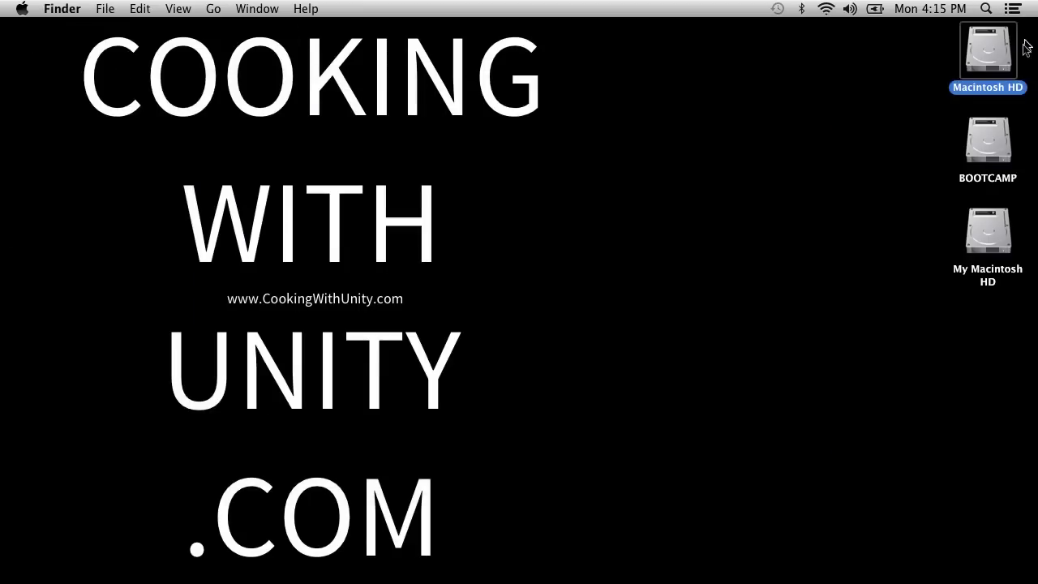
# Step: Reopen Macintosh HD from the desktop and arrange its contents by Name
pyautogui.doubleClick(988, 77)
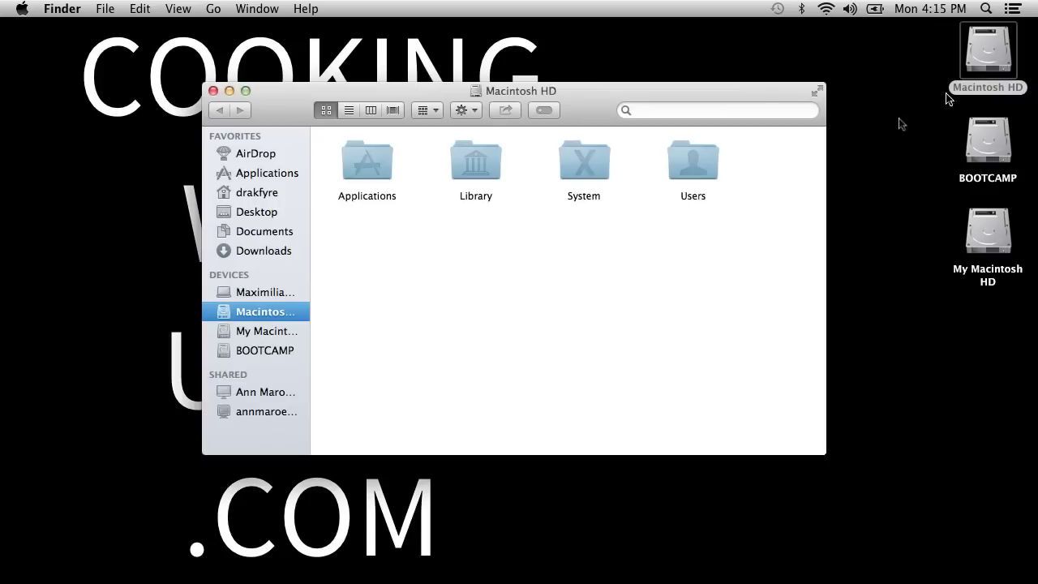
pyautogui.click(179, 8)
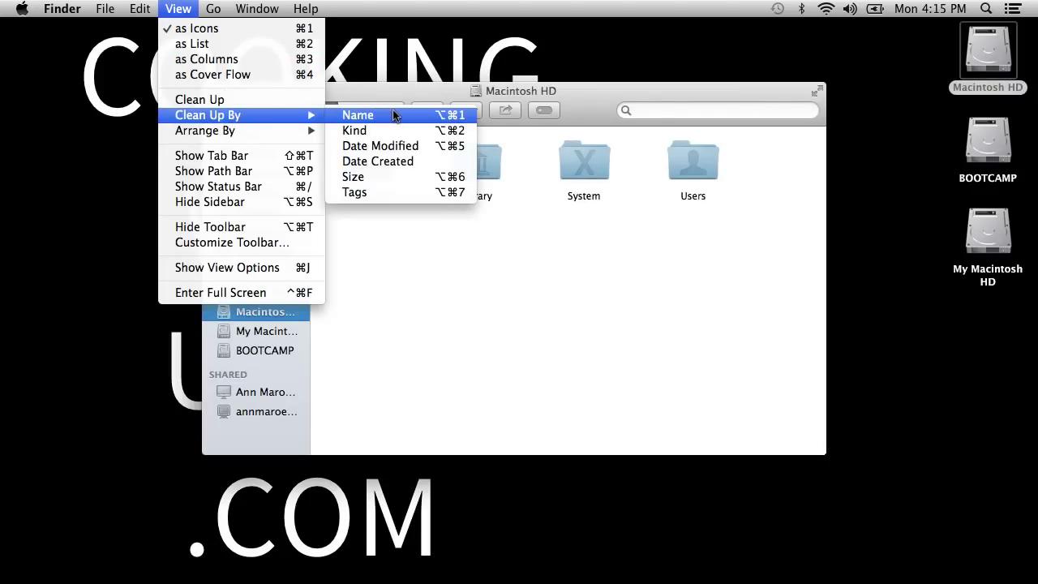
pyautogui.moveTo(278, 130)
pyautogui.click(399, 136)
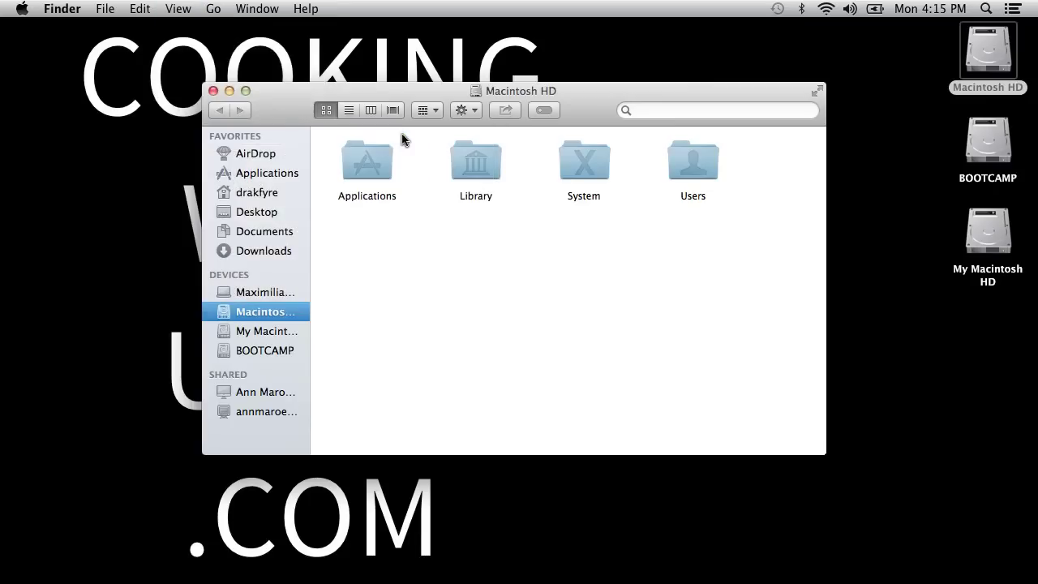
# Step: Open the Applications folder, try to move the CamTwist folder out of its place, and return to Macintosh HD
pyautogui.doubleClick(362, 163)
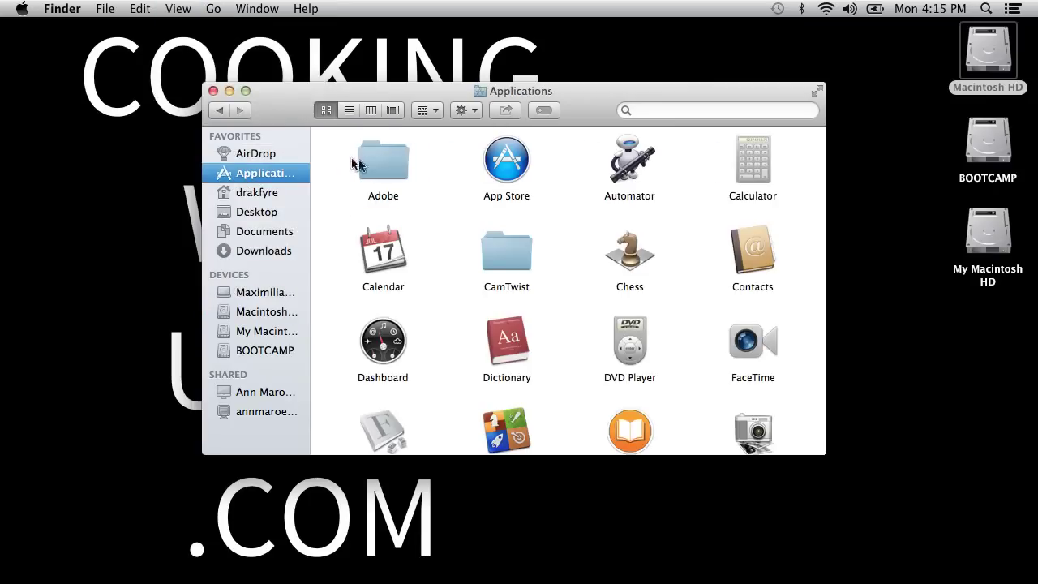
pyautogui.moveTo(498, 255); pyautogui.dragTo(434, 353)
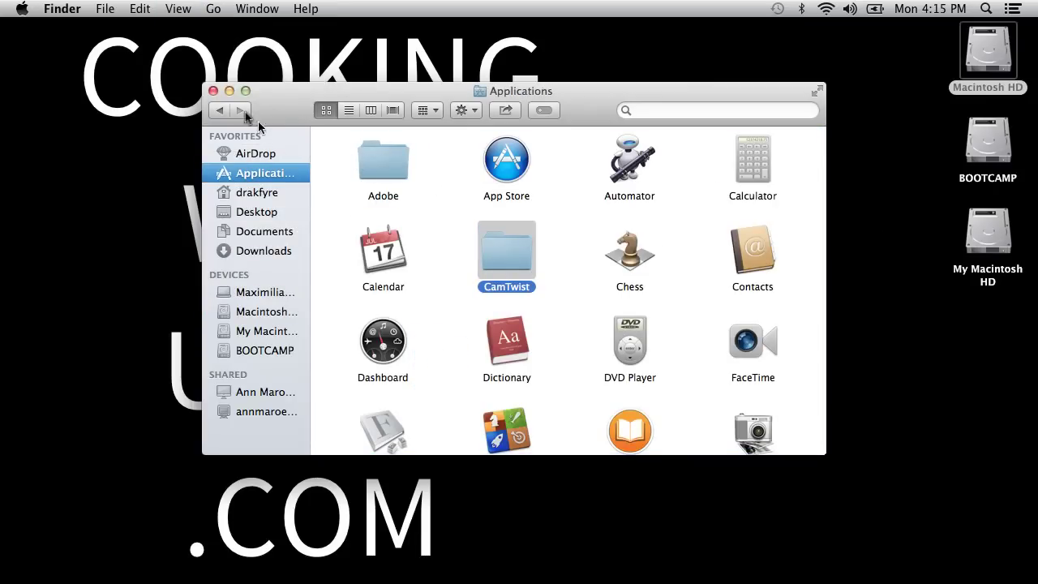
pyautogui.click(856, 240)
pyautogui.click(214, 8)
pyautogui.click(224, 113)
pyautogui.click(224, 113)
# Step: Show the view options for Macintosh HD, compare the Arrange By and Sort By choices, and set Arrange By to None
pyautogui.click(213, 8)
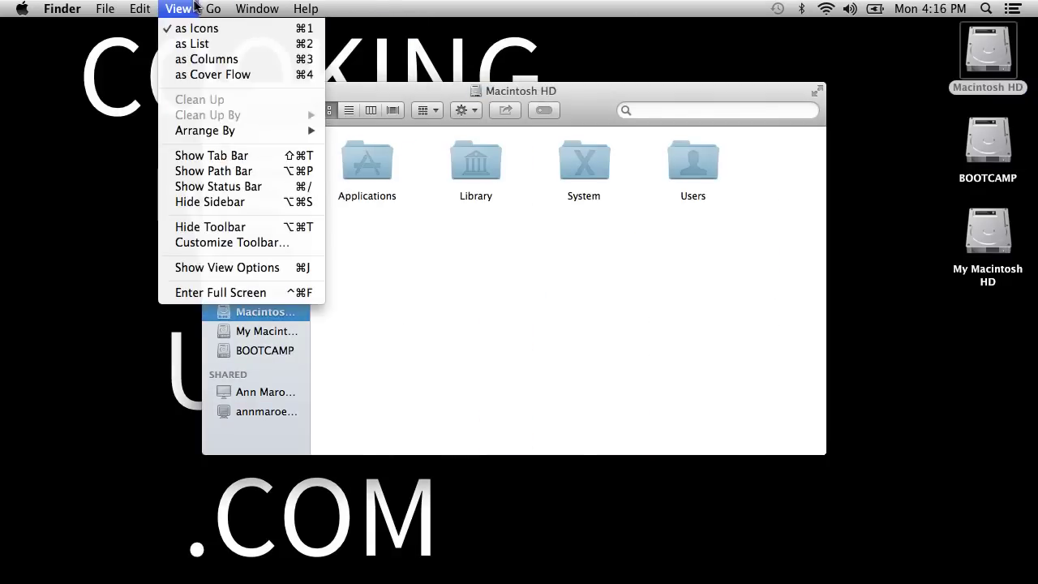
pyautogui.moveTo(180, 10)
pyautogui.click(247, 268)
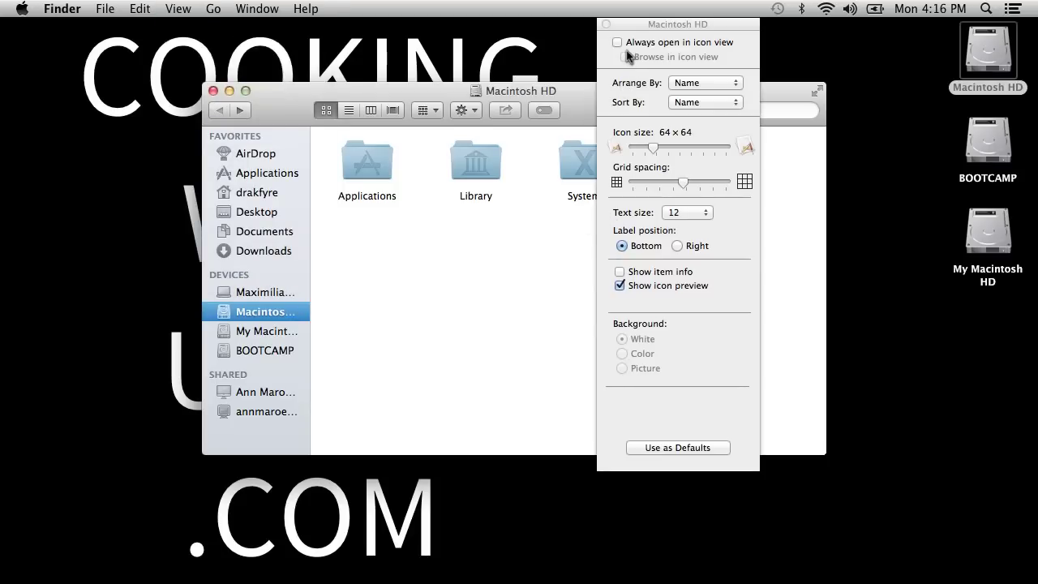
pyautogui.click(709, 101)
pyautogui.click(709, 100)
pyautogui.click(678, 84)
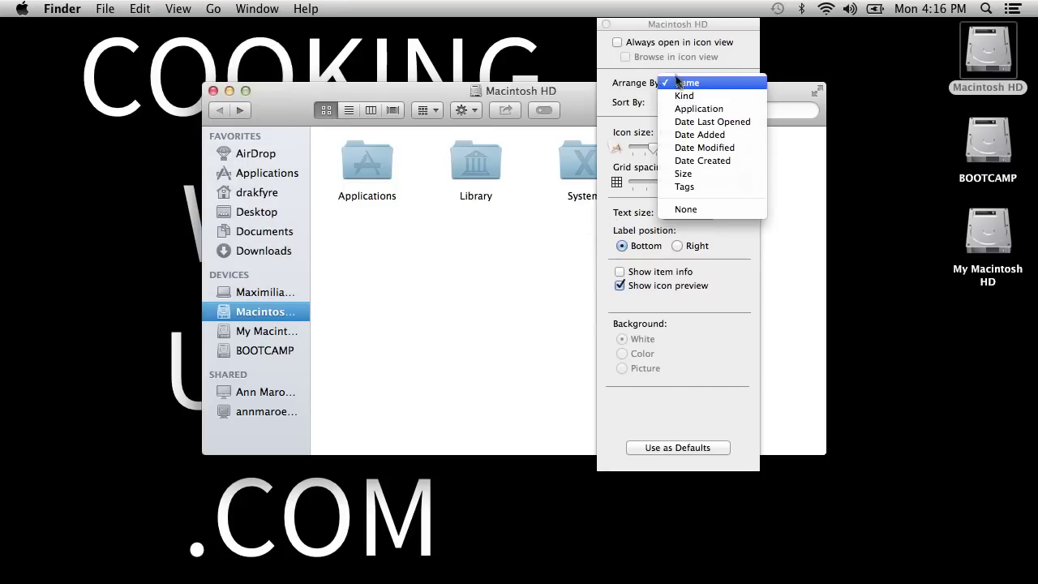
pyautogui.click(680, 83)
pyautogui.click(691, 103)
pyautogui.click(695, 104)
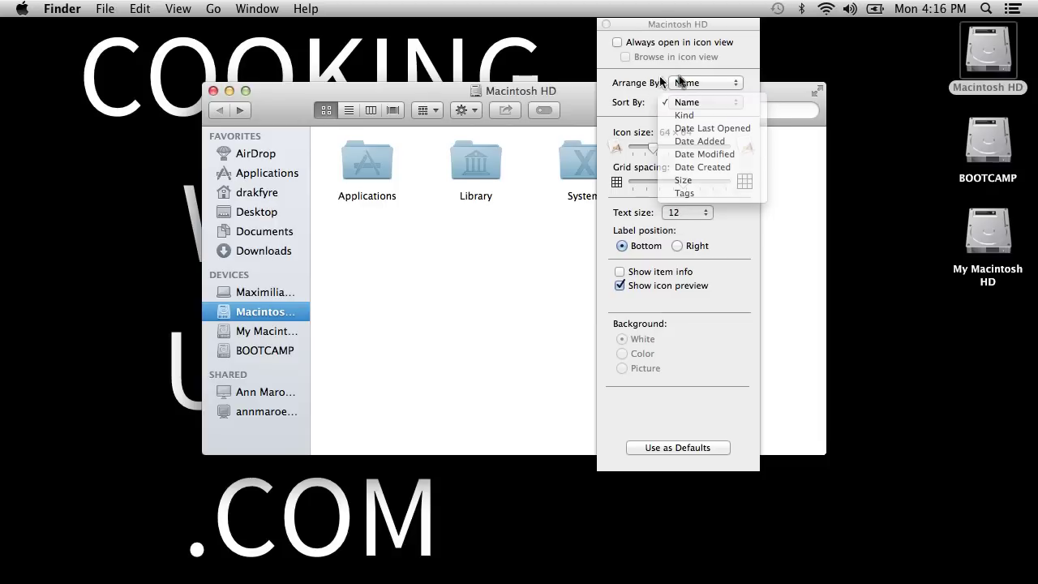
pyautogui.click(696, 83)
pyautogui.click(705, 208)
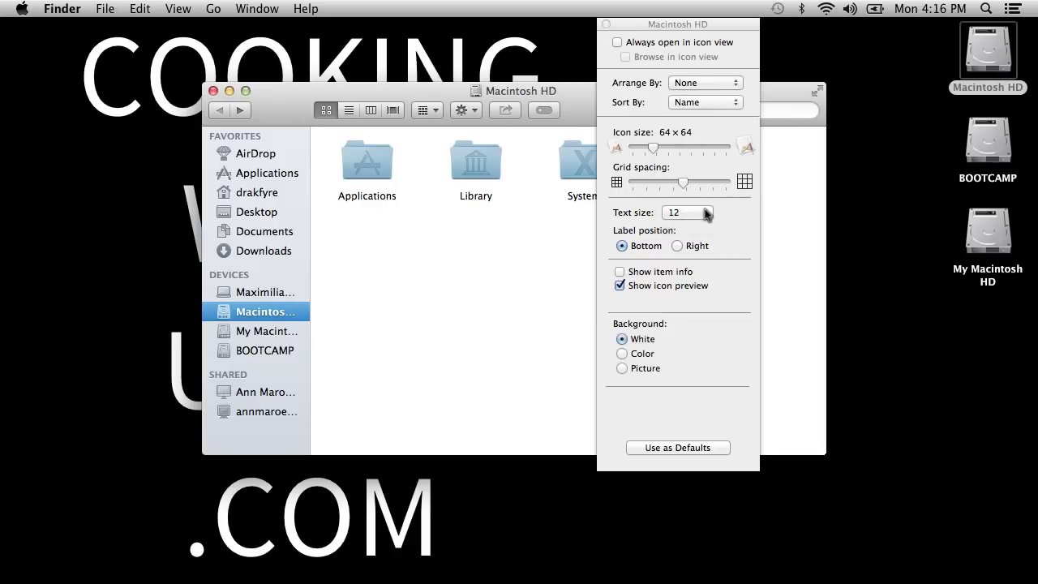
pyautogui.click(699, 104)
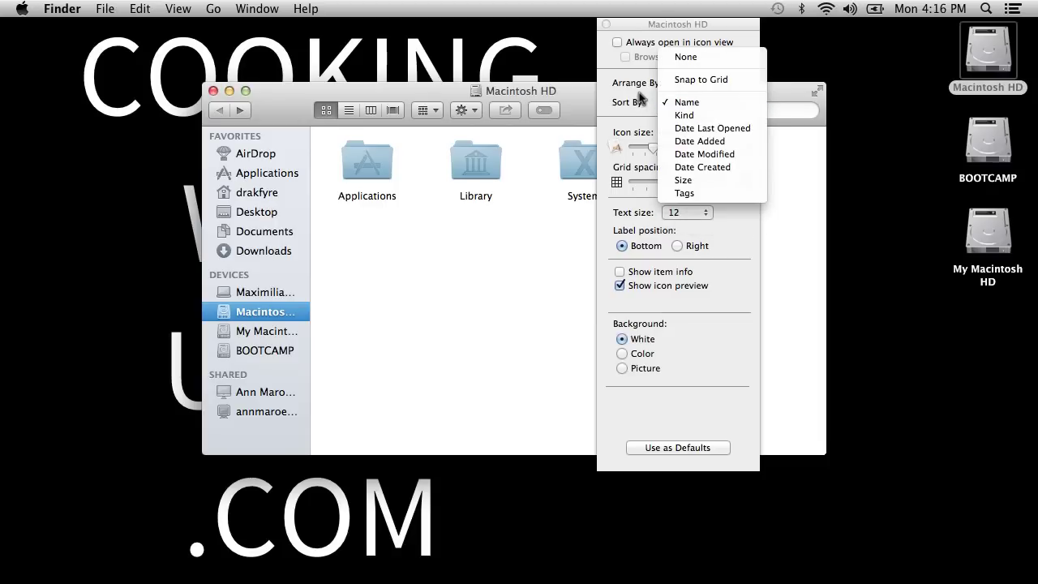
pyautogui.click(641, 98)
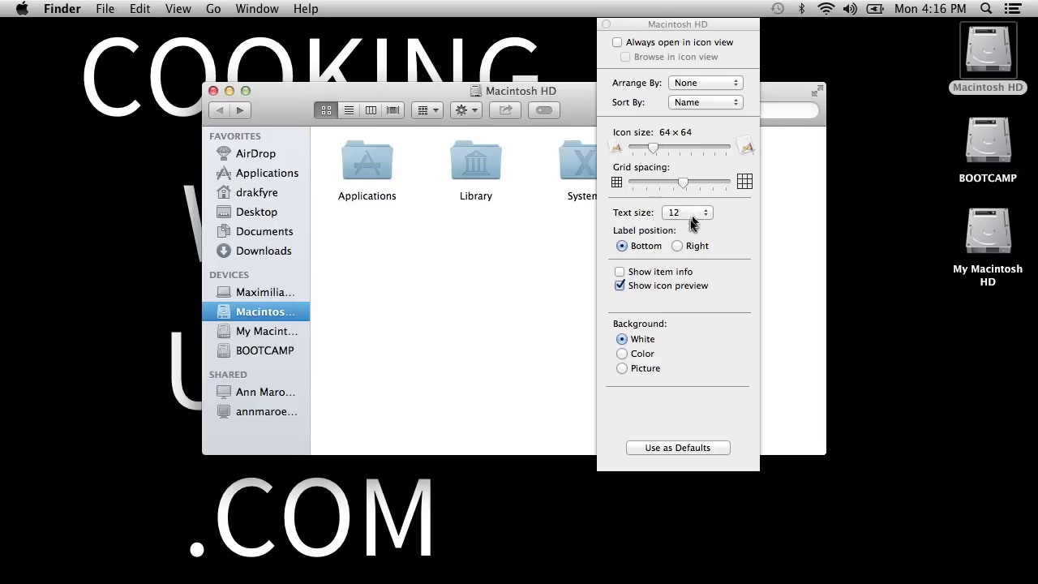
# Step: Set the Macintosh HD folder background to Color and switch its colour picker to RGB Sliders
pyautogui.click(624, 371)
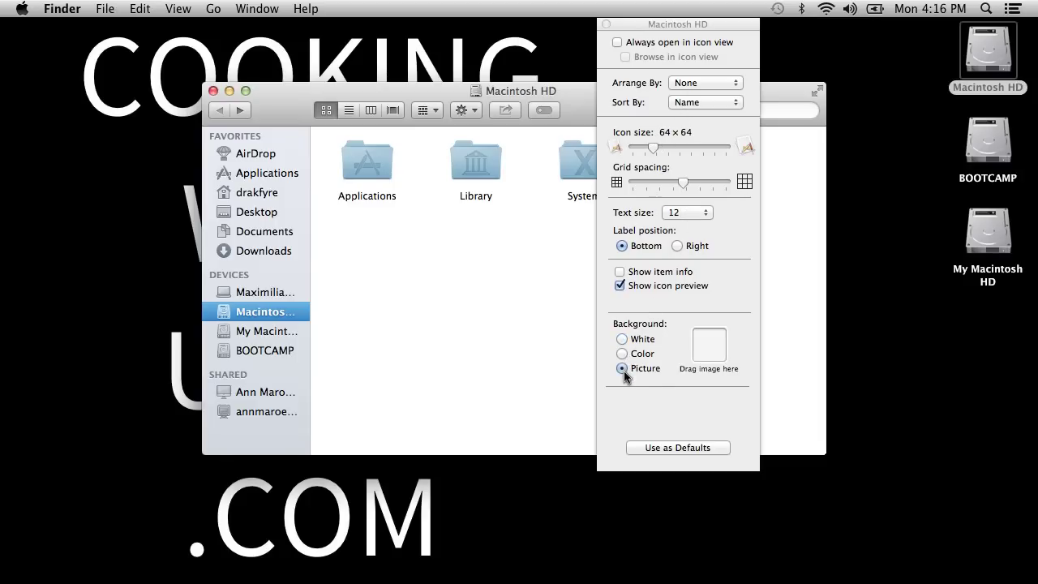
pyautogui.click(623, 353)
pyautogui.click(711, 350)
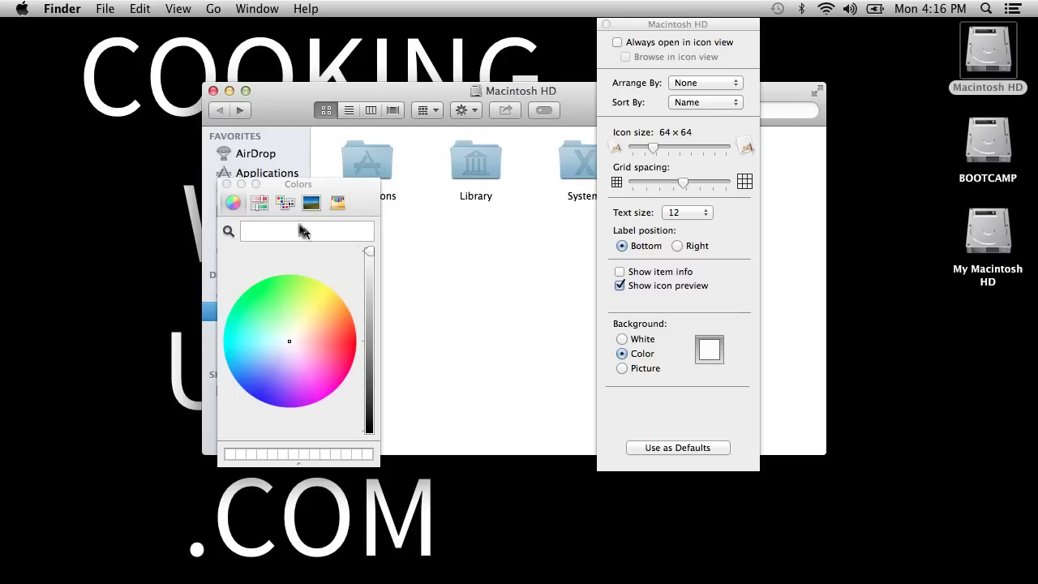
pyautogui.click(260, 204)
pyautogui.click(305, 257)
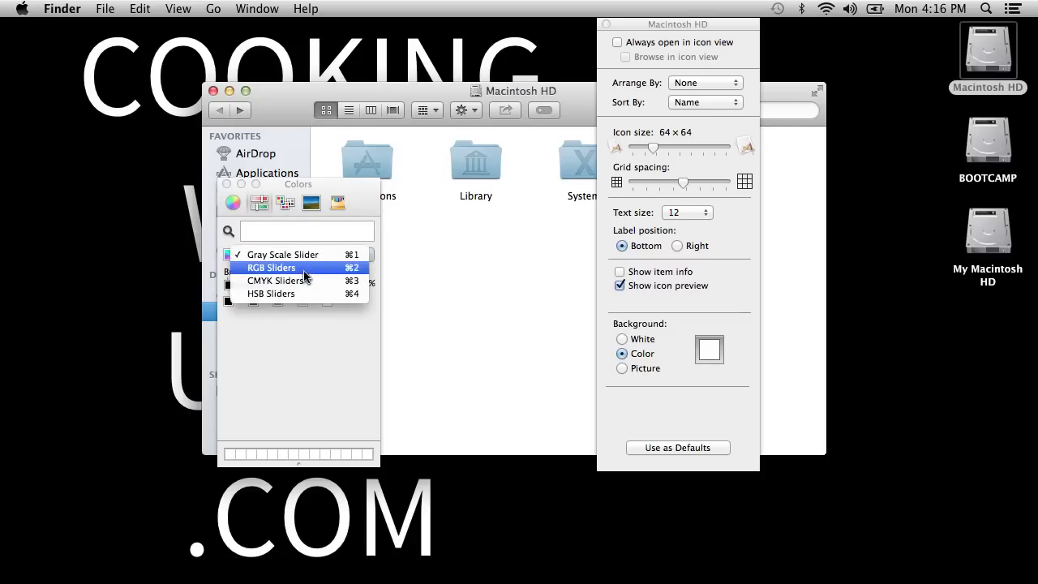
pyautogui.click(306, 268)
# Step: Set the folder background colour to red 33, green 66 and blue 33
pyautogui.click(351, 283)
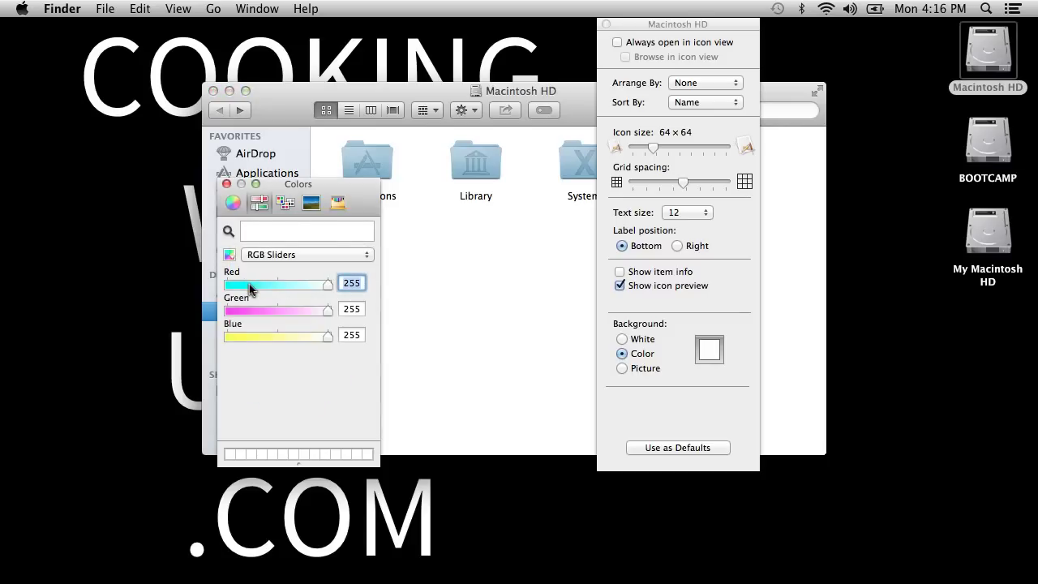
pyautogui.write('33')
pyautogui.click(348, 309)
pyautogui.press('BackSpace')
pyautogui.press('BackSpace')
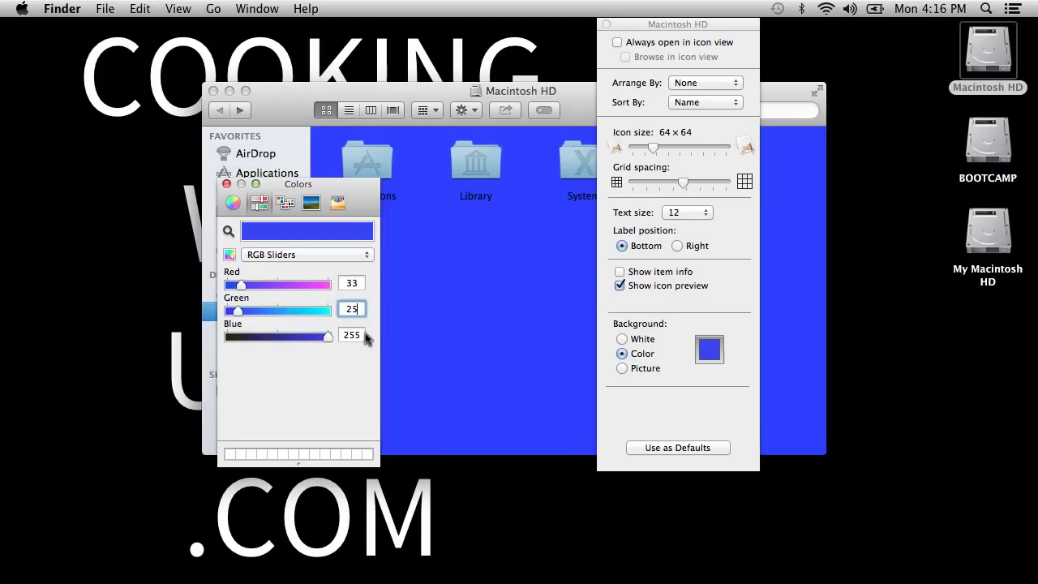
pyautogui.write('66')
pyautogui.press('Tab')
pyautogui.write('33')
pyautogui.press('Return')
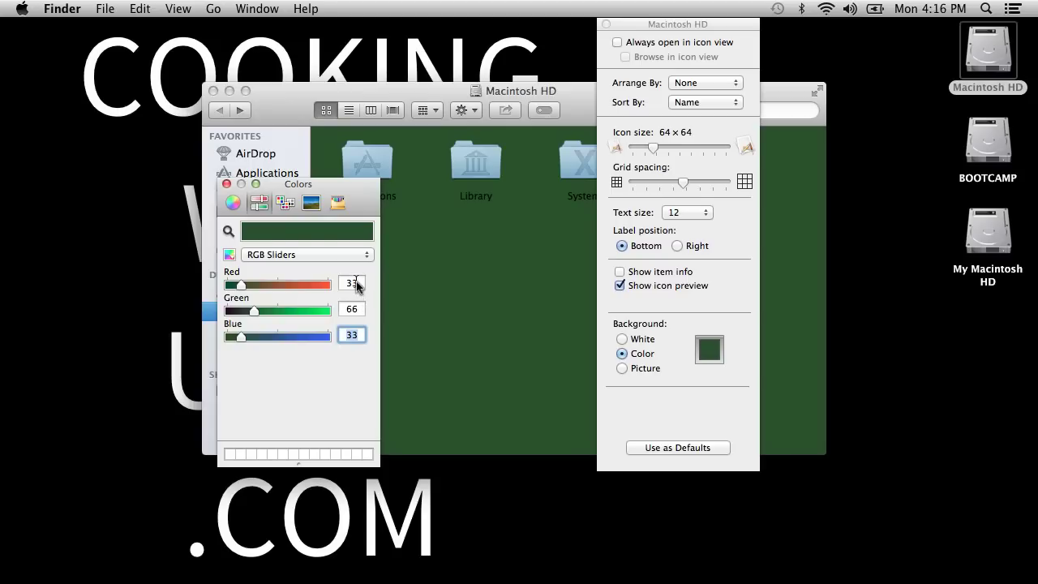
# Step: Darken the folder background colour to red 15, green 33 and blue 15
pyautogui.doubleClick(355, 309)
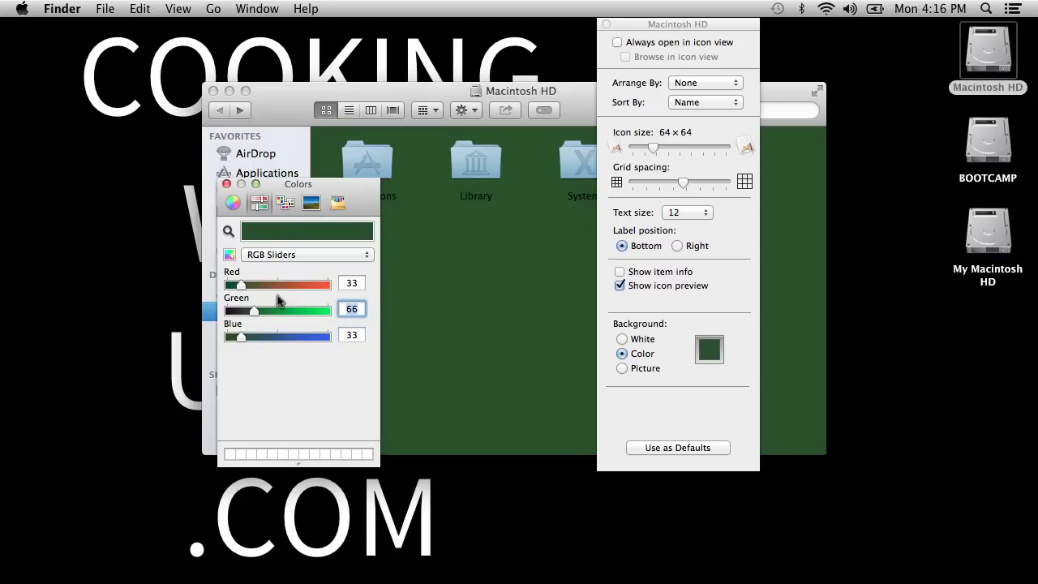
pyautogui.click(362, 284)
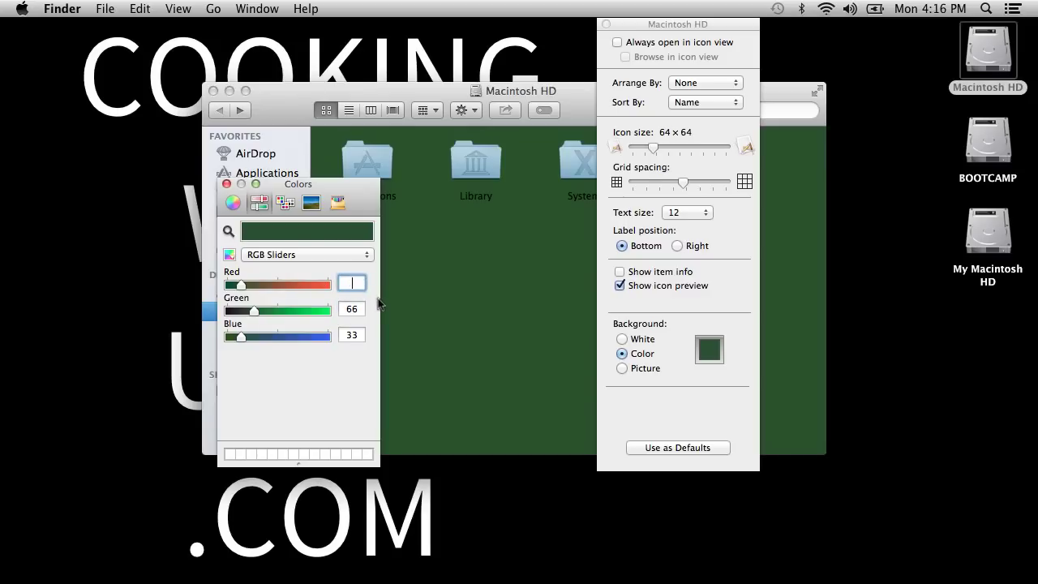
pyautogui.write('15')
pyautogui.press('Return')
pyautogui.click(361, 336)
pyautogui.write('15')
pyautogui.press('Return')
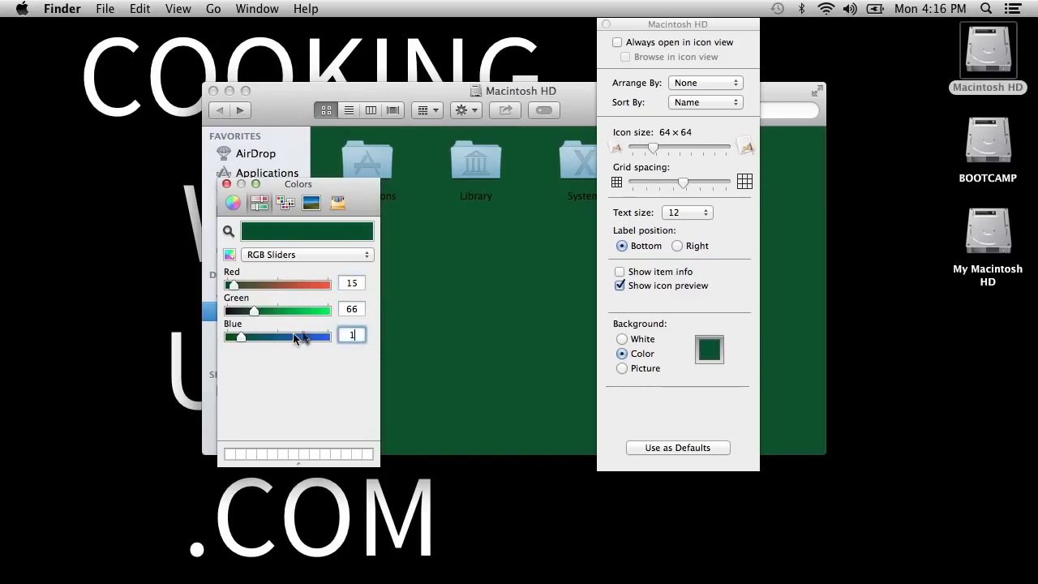
pyautogui.click(359, 307)
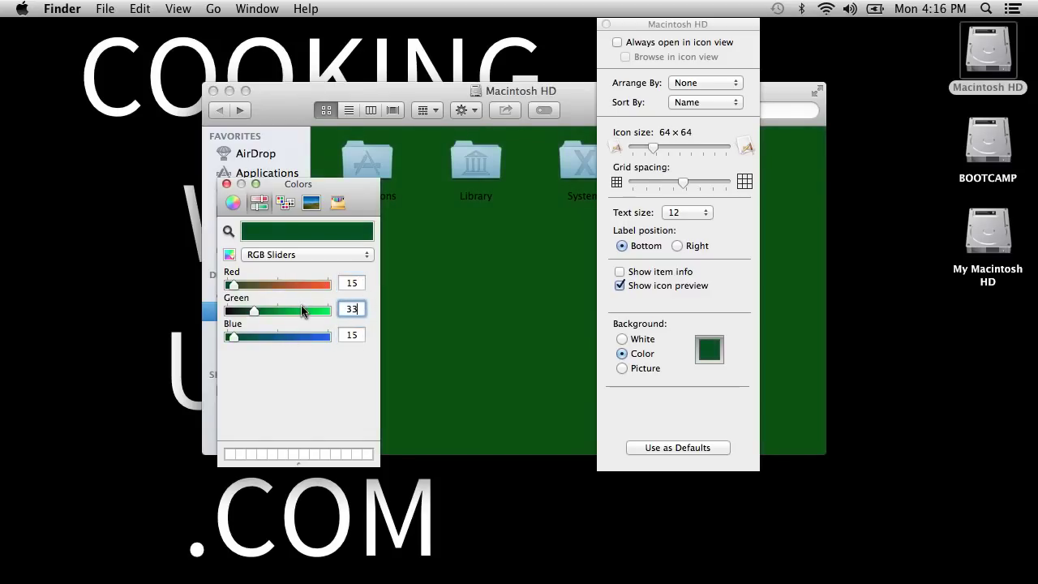
pyautogui.write('33')
pyautogui.press('Return')
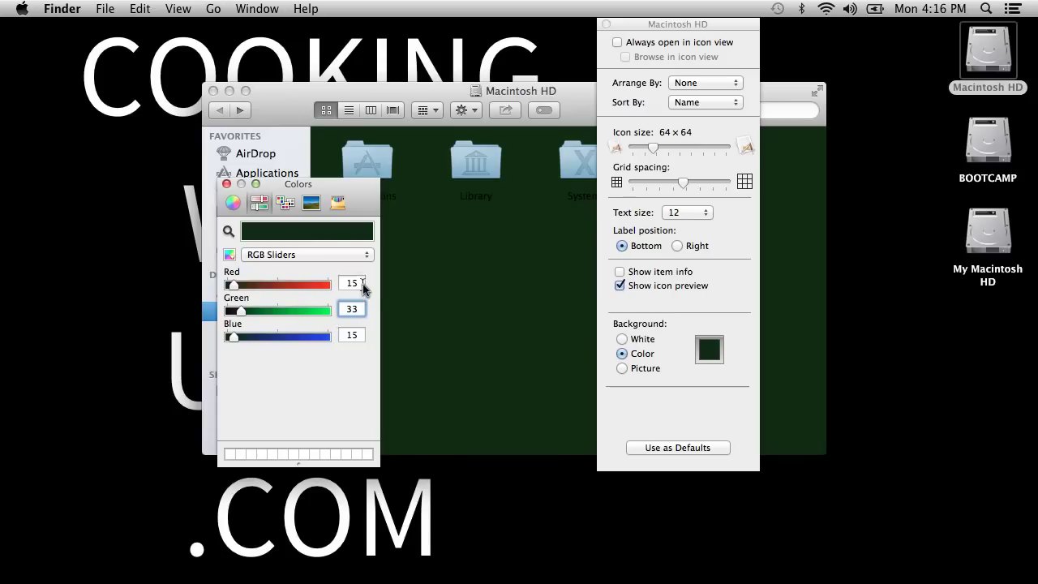
# Step: Set the folder background colour to a teal of red 33, green 66 and blue 66
pyautogui.write('33')
pyautogui.press('Return')
pyautogui.doubleClick(354, 309)
pyautogui.write('66')
pyautogui.press('Return')
pyautogui.press('Tab')
pyautogui.write('66')
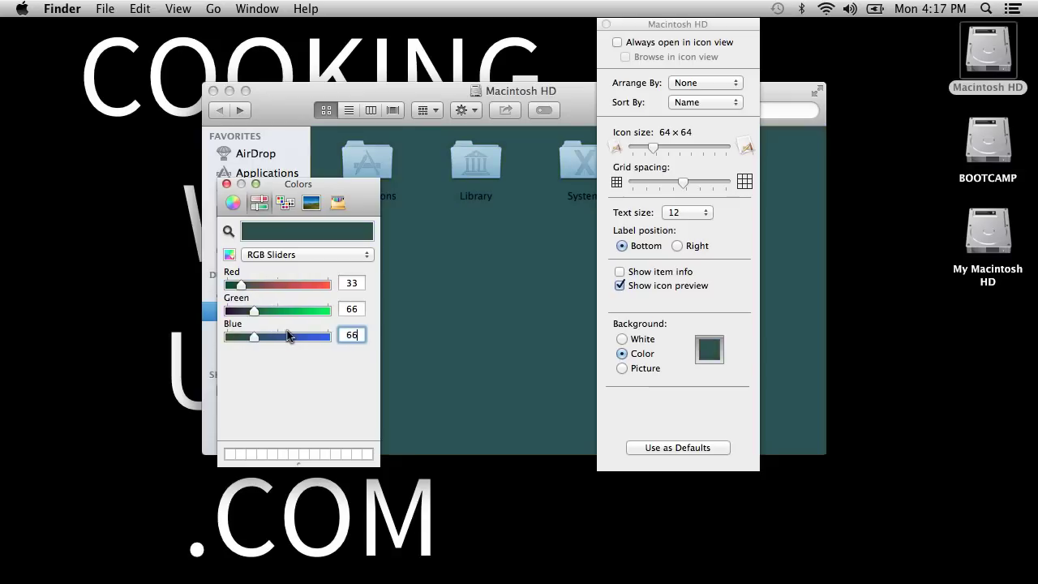
# Step: Close the colour picker, save the Macintosh HD view options as defaults, and close the view options
pyautogui.click(227, 184)
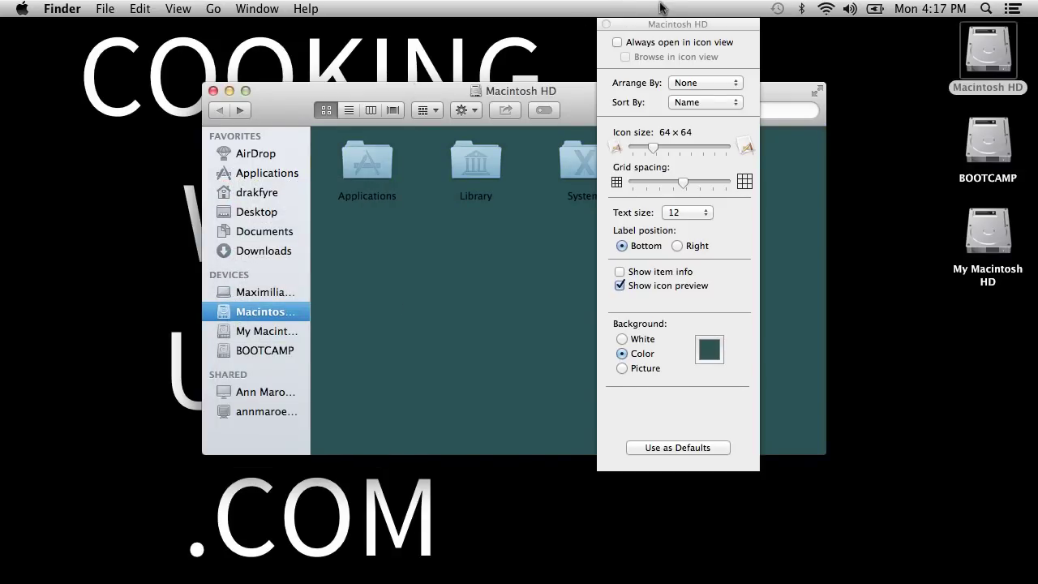
pyautogui.click(664, 452)
pyautogui.click(606, 24)
# Step: Open the Applications folder, show its view options and restore them to the defaults
pyautogui.doubleClick(367, 166)
pyautogui.click(214, 9)
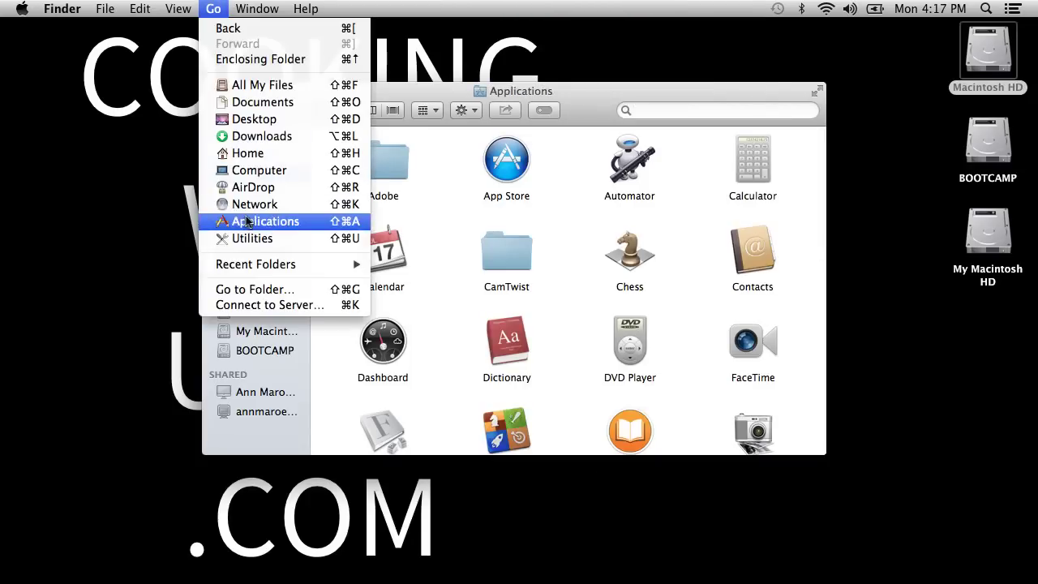
pyautogui.moveTo(179, 9)
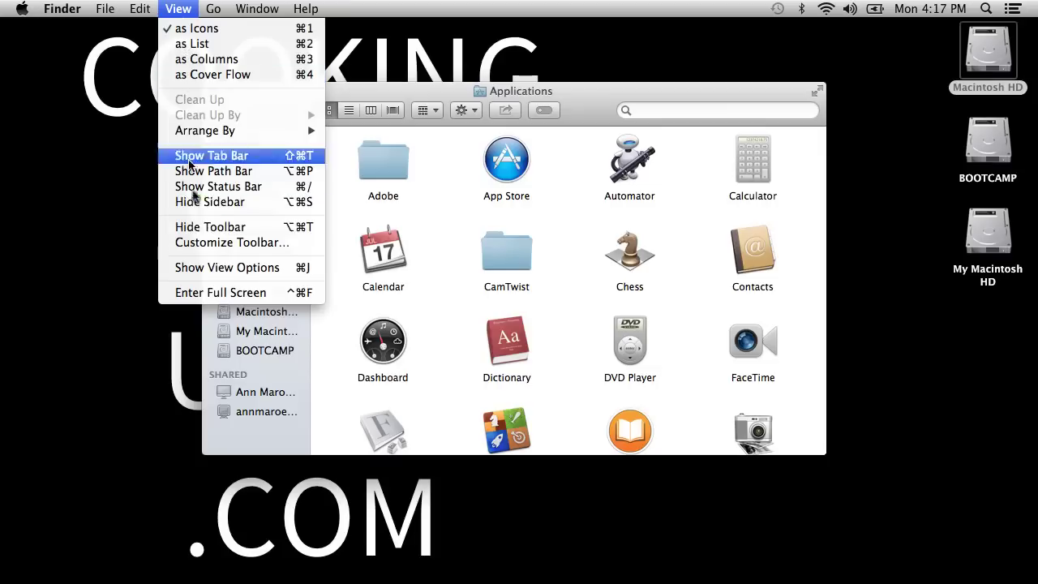
pyautogui.click(214, 268)
pyautogui.press('alt')
pyautogui.click(689, 448)
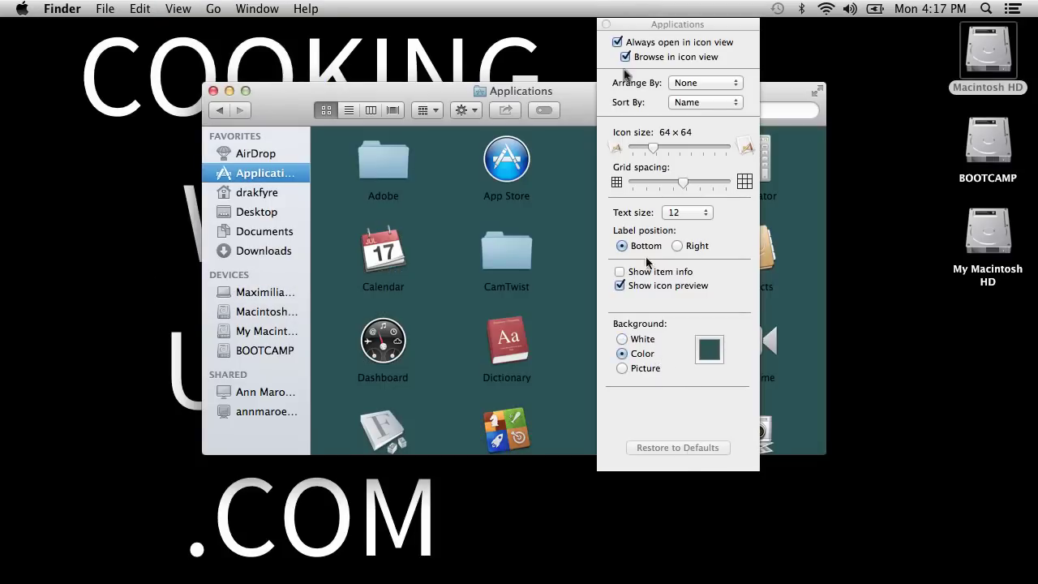
# Step: Close the Applications view options, return to Macintosh HD, and close the Finder window
pyautogui.click(607, 25)
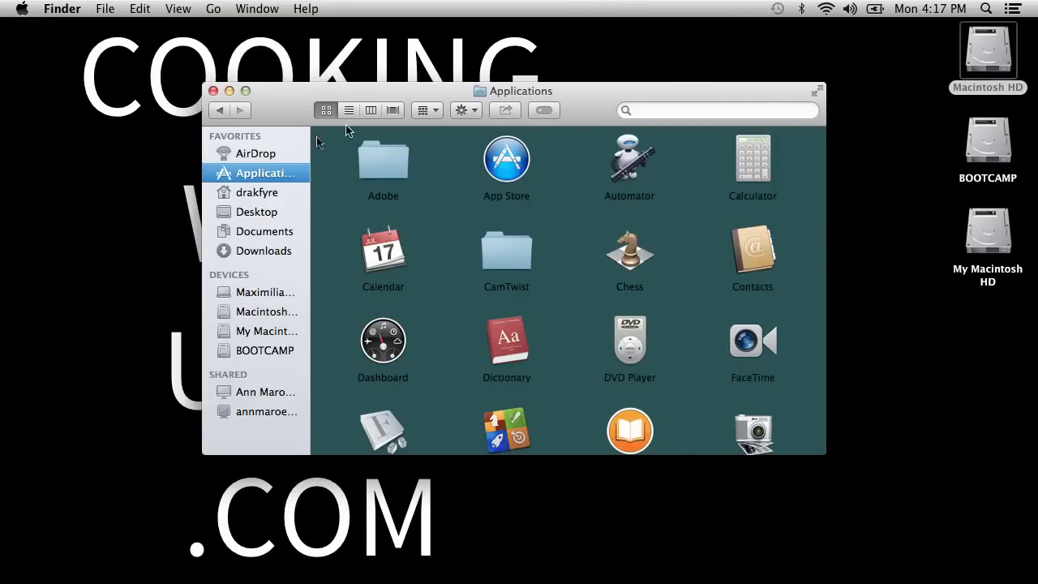
pyautogui.click(215, 113)
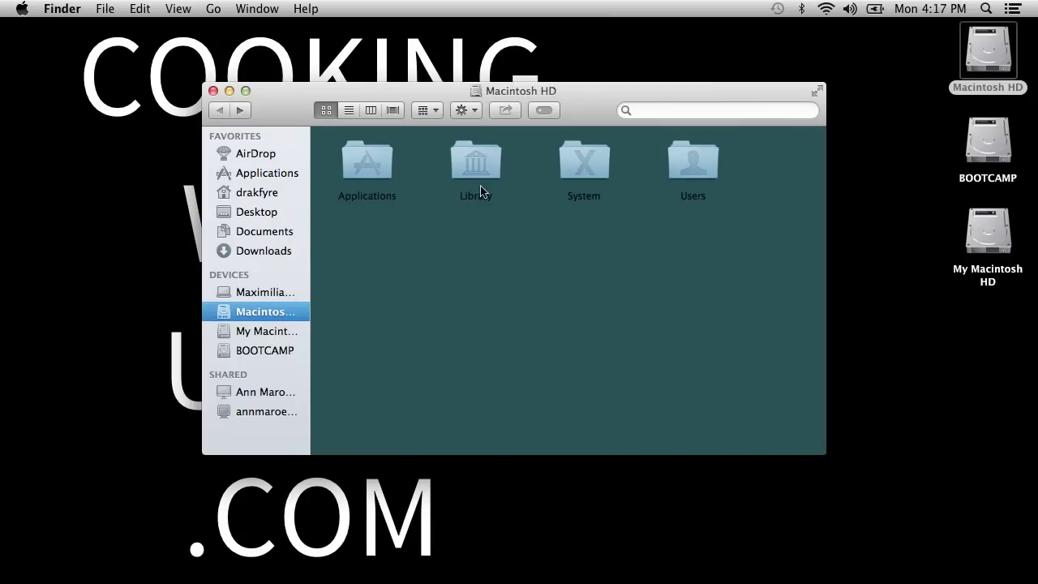
pyautogui.click(213, 91)
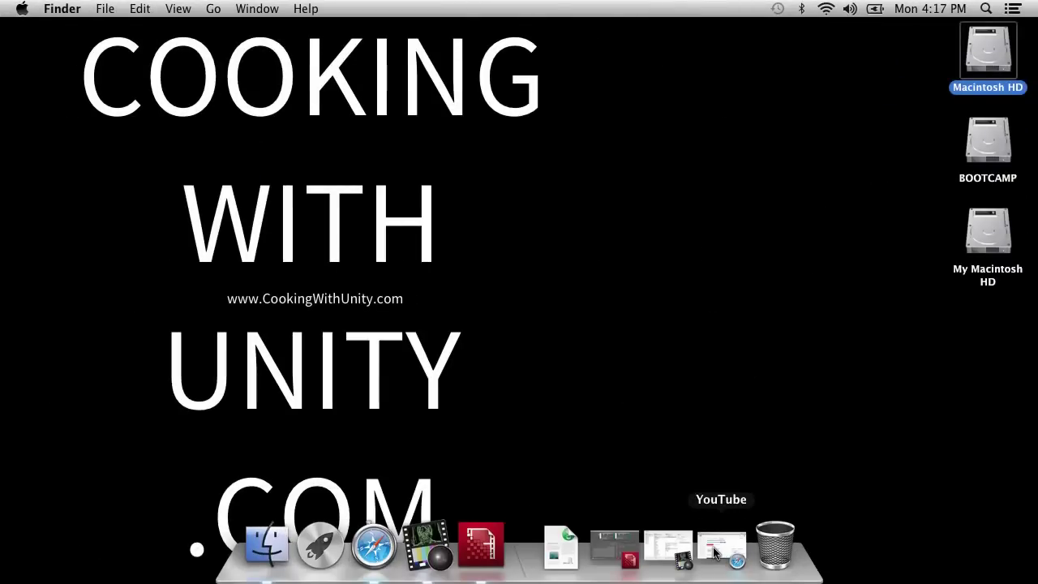
# Step: Switch to the YouTube window in Safari, search for "google chrome" in a new tab, and open the official Chrome page
pyautogui.click(715, 553)
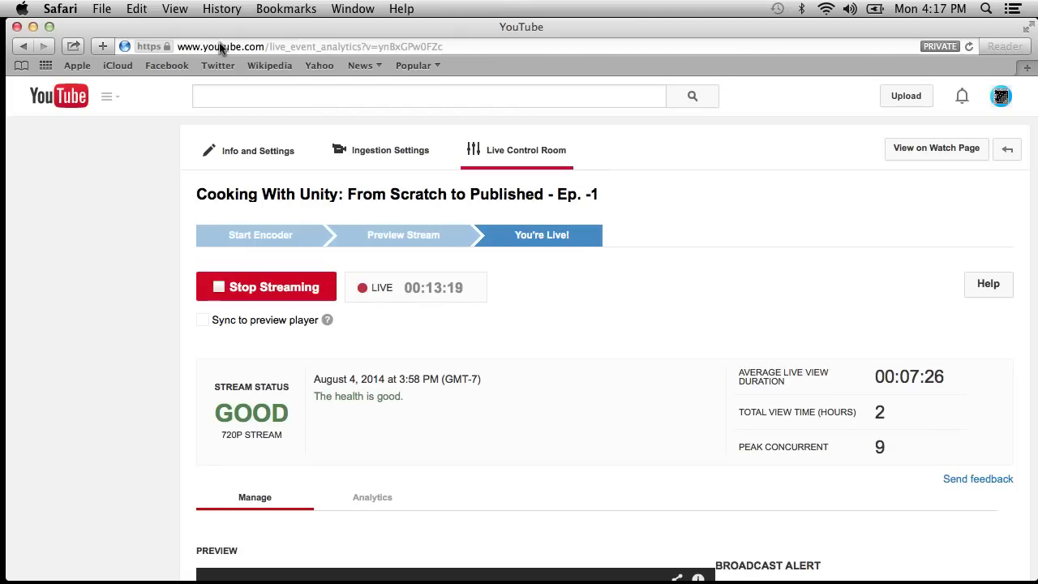
pyautogui.click(1026, 67)
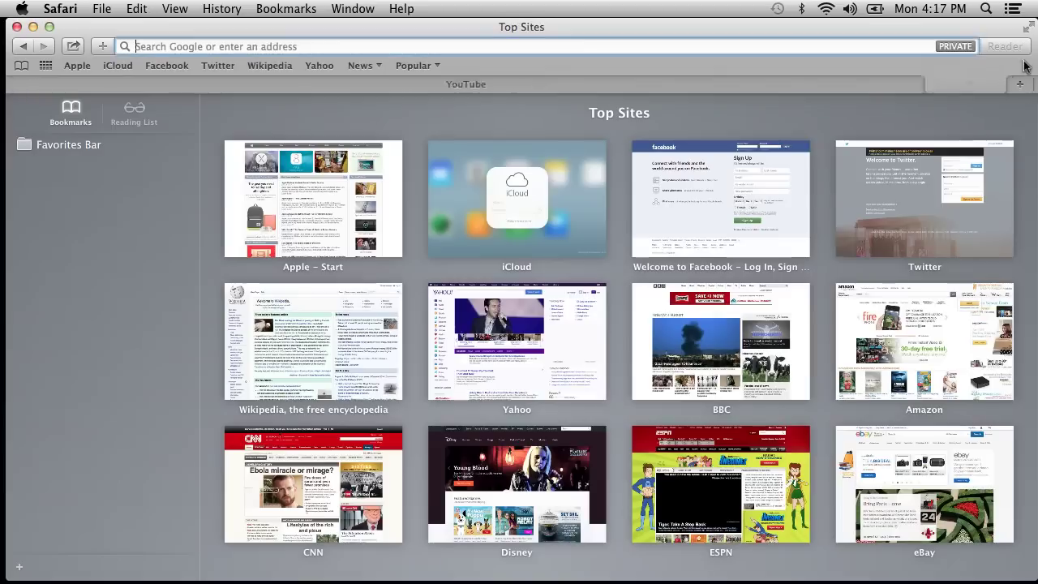
pyautogui.write('c')
pyautogui.press('BackSpace')
pyautogui.write('google chrome')
pyautogui.press('Return')
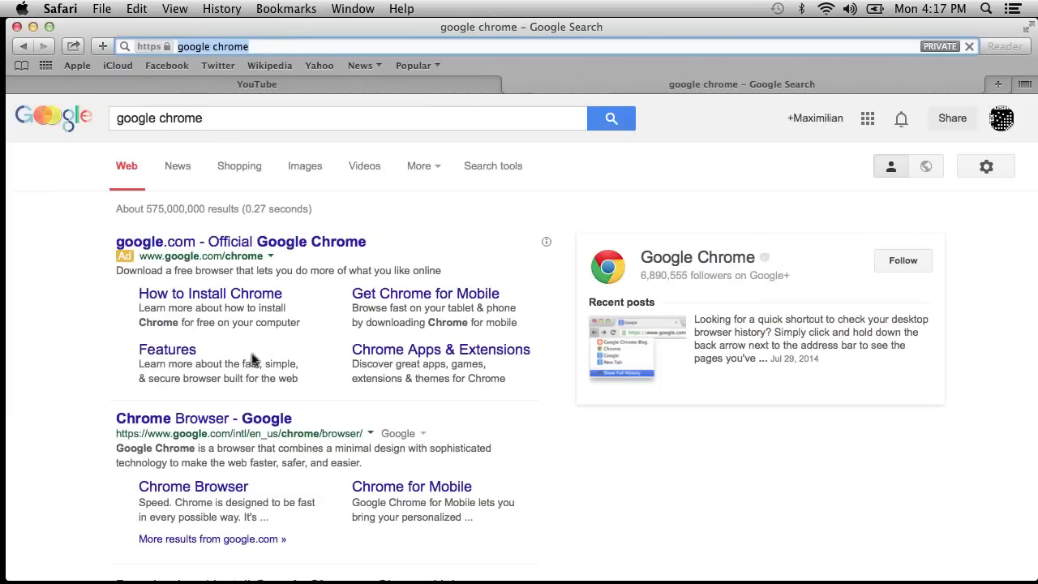
pyautogui.click(242, 241)
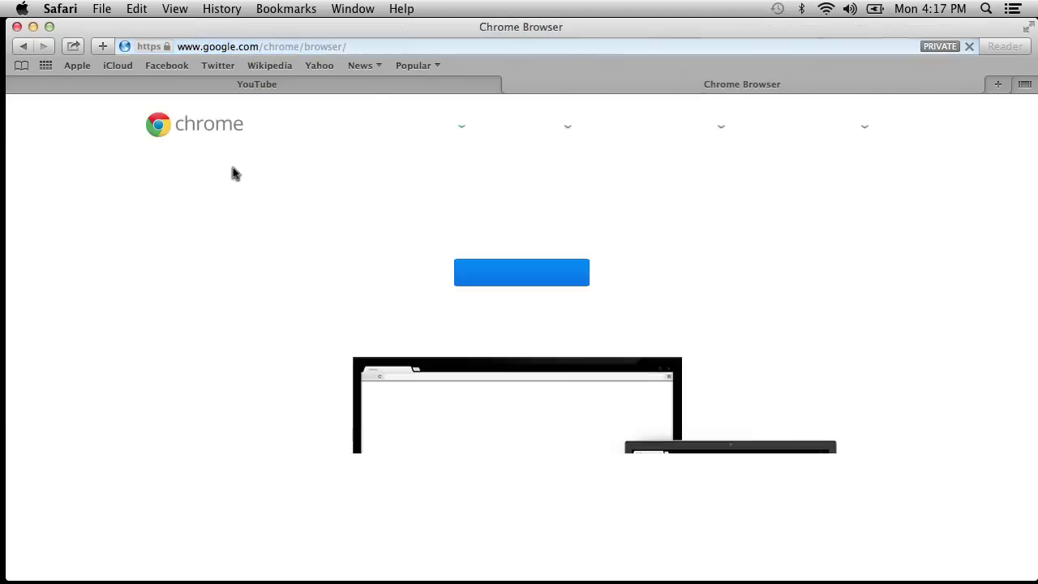
# Step: Try to download Chrome by accepting its Terms of Service, and dismiss the terms dialog
pyautogui.click(511, 277)
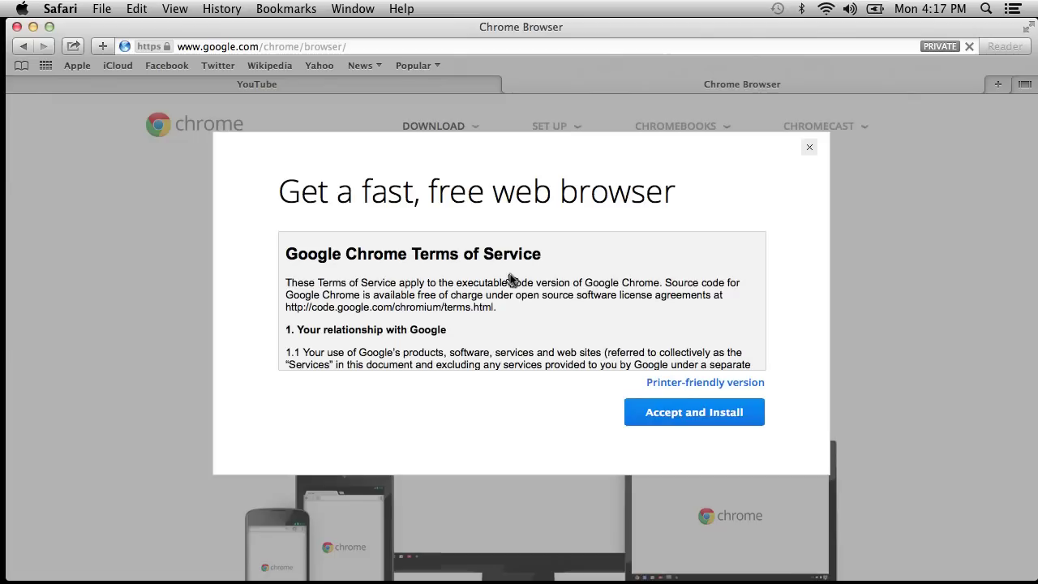
pyautogui.click(691, 417)
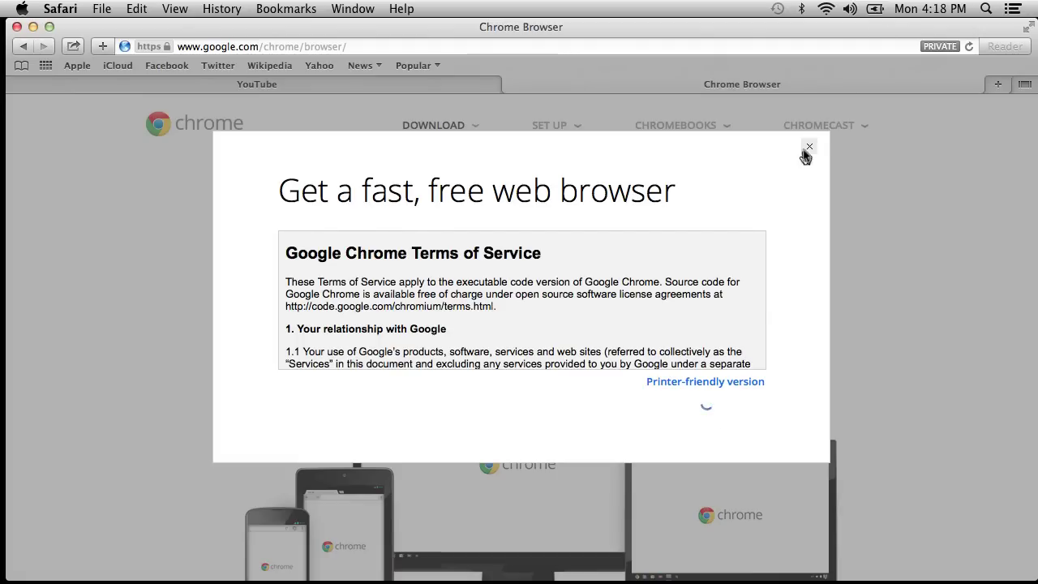
pyautogui.click(807, 151)
pyautogui.click(548, 267)
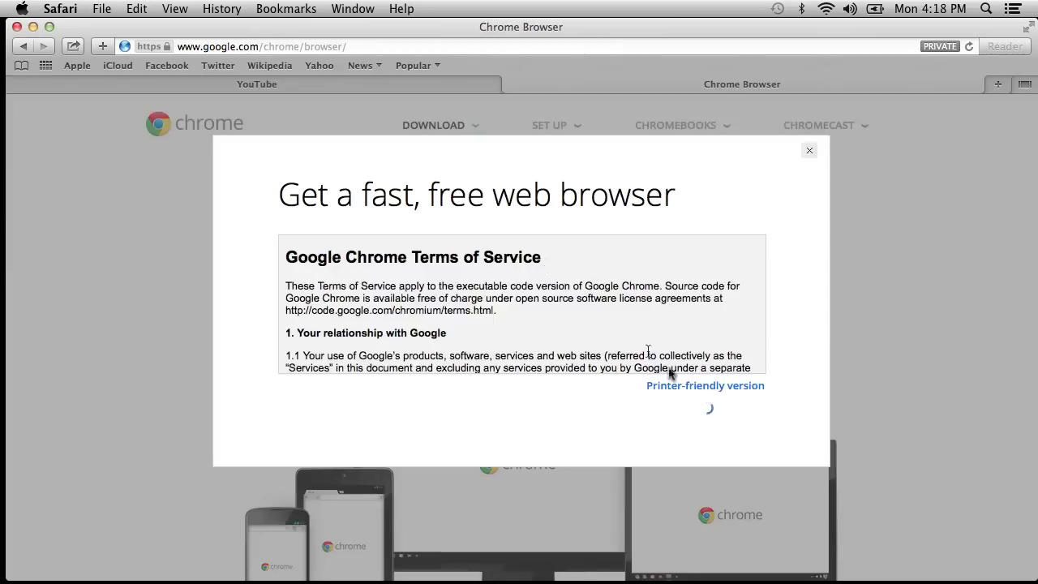
pyautogui.click(811, 154)
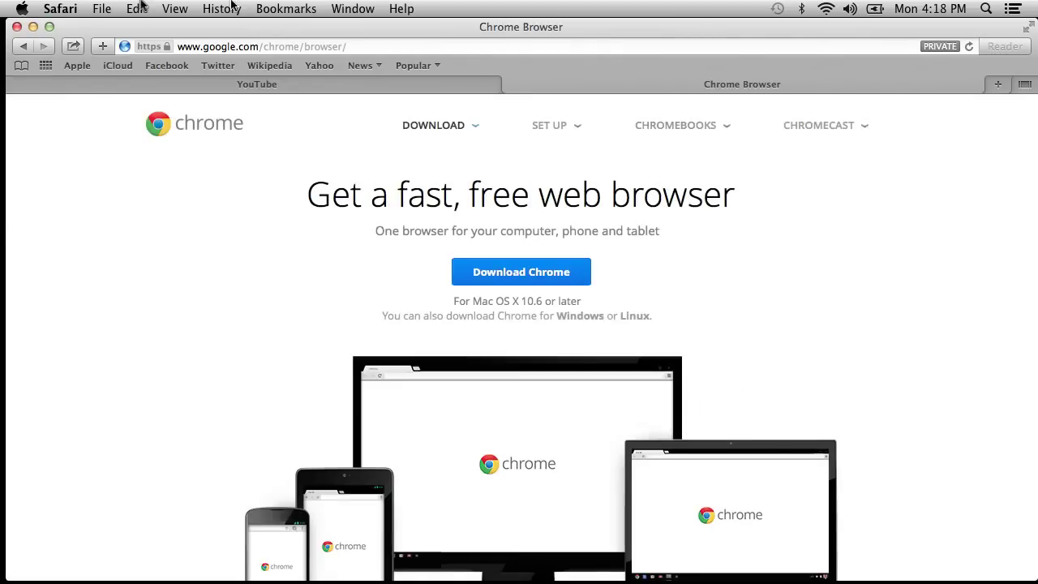
# Step: Turn off Private Browsing and reload the Chrome Browser page
pyautogui.click(60, 8)
pyautogui.click(81, 94)
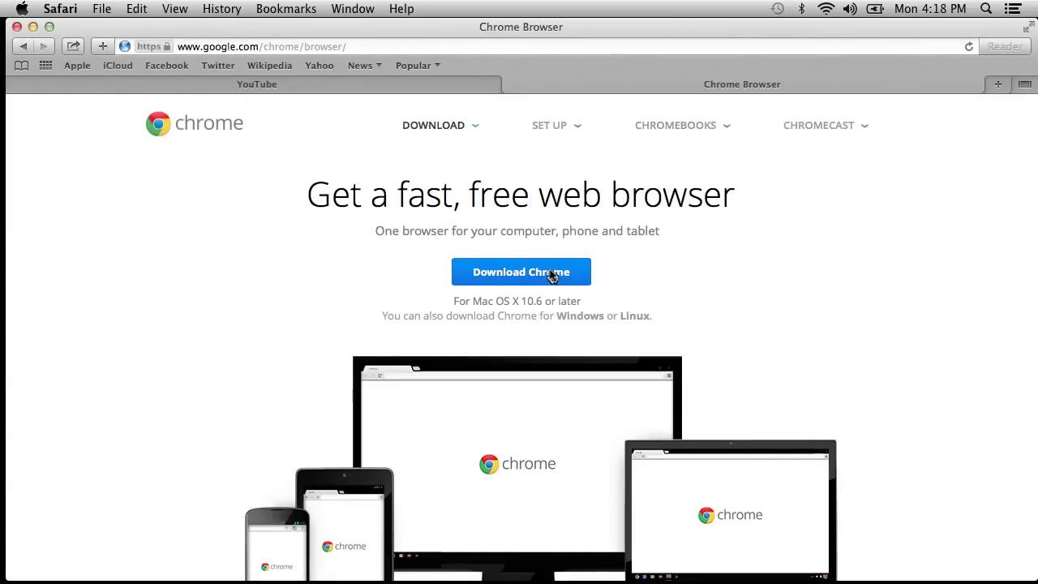
pyautogui.click(551, 276)
pyautogui.click(809, 150)
pyautogui.click(971, 46)
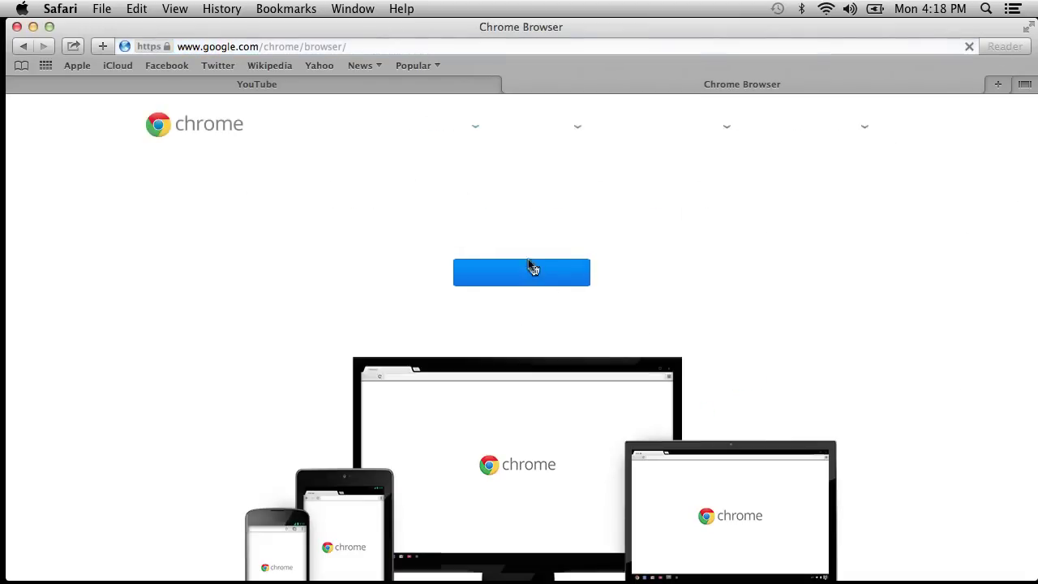
# Step: Accept the Google Chrome Terms of Service and start the Chrome download
pyautogui.click(507, 277)
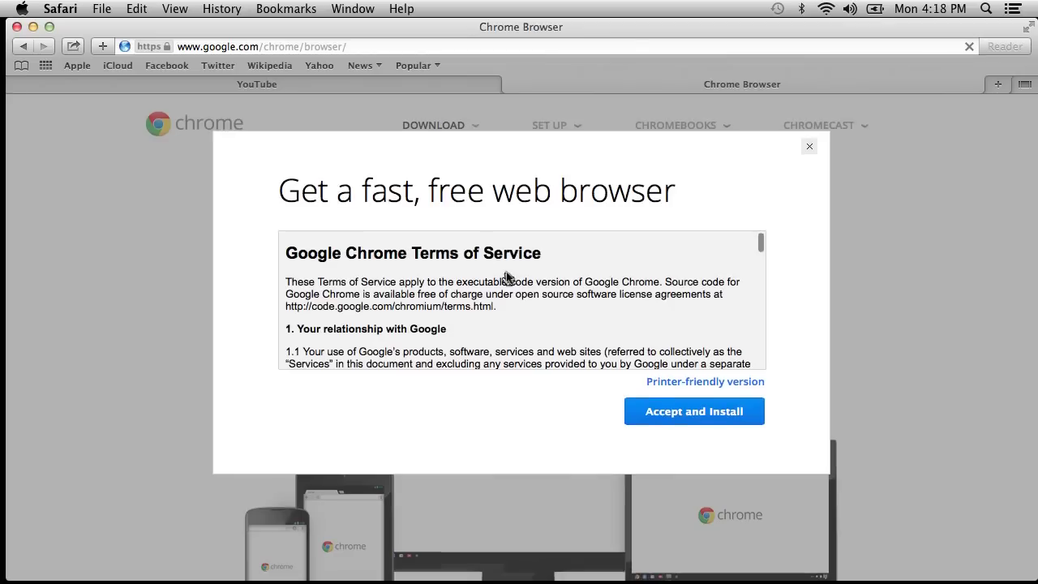
pyautogui.click(667, 413)
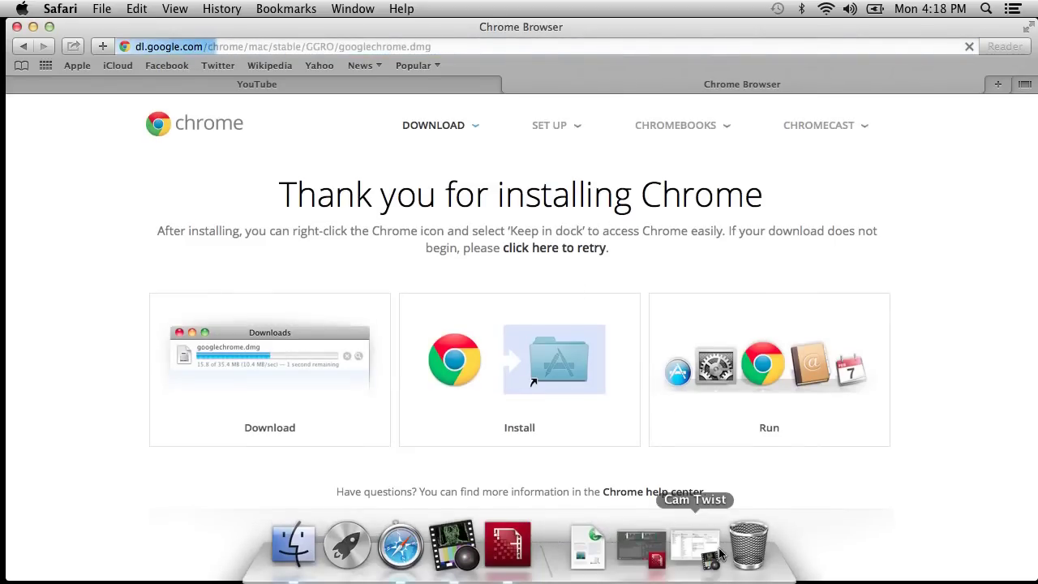
pyautogui.scroll(-5, 809, 260)
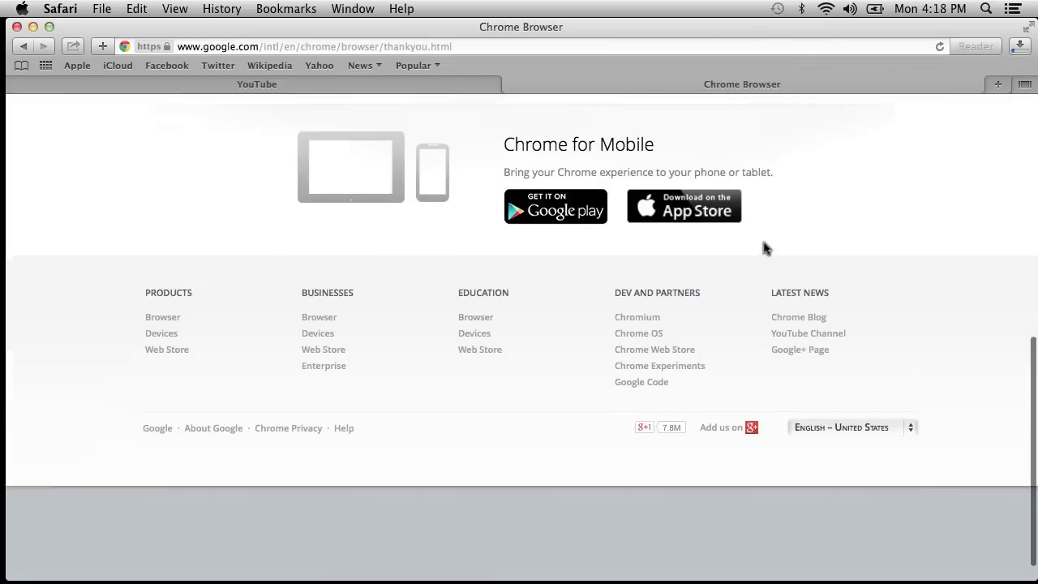
# Step: Check the progress of the Chrome download in the Downloads folder and return to the browser
pyautogui.moveTo(839, 568)
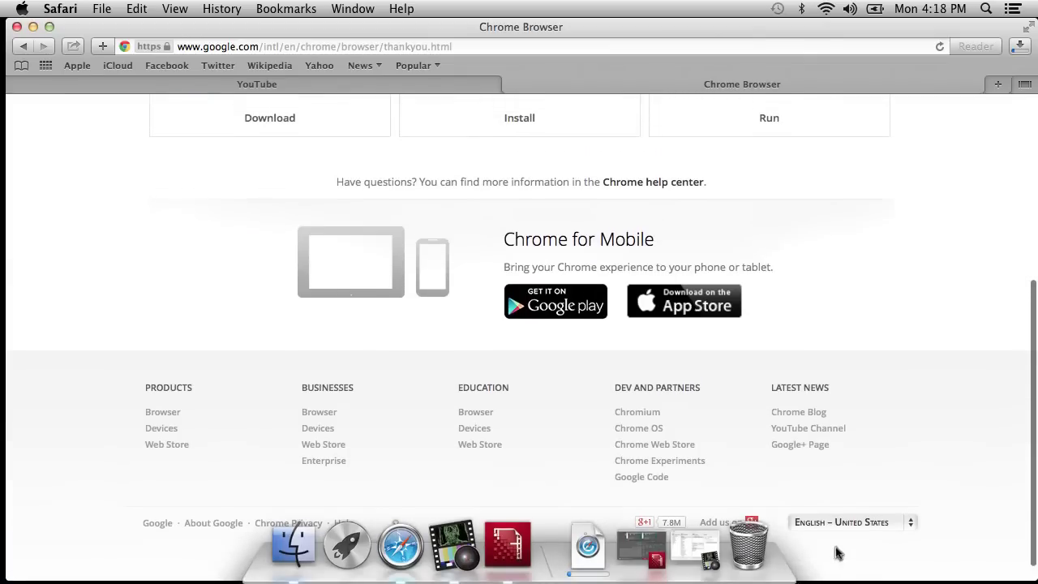
pyautogui.click(584, 552)
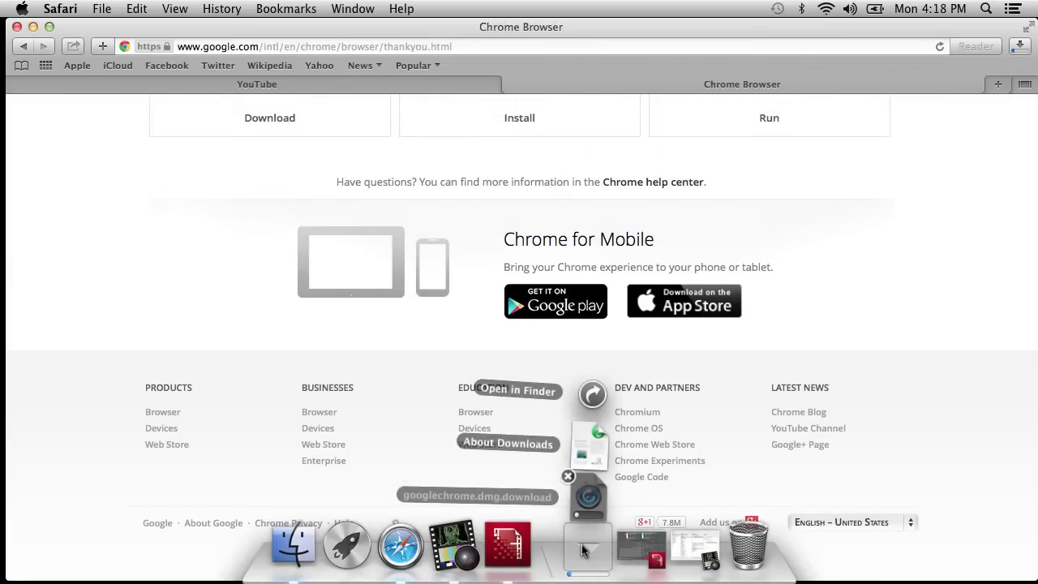
pyautogui.click(593, 396)
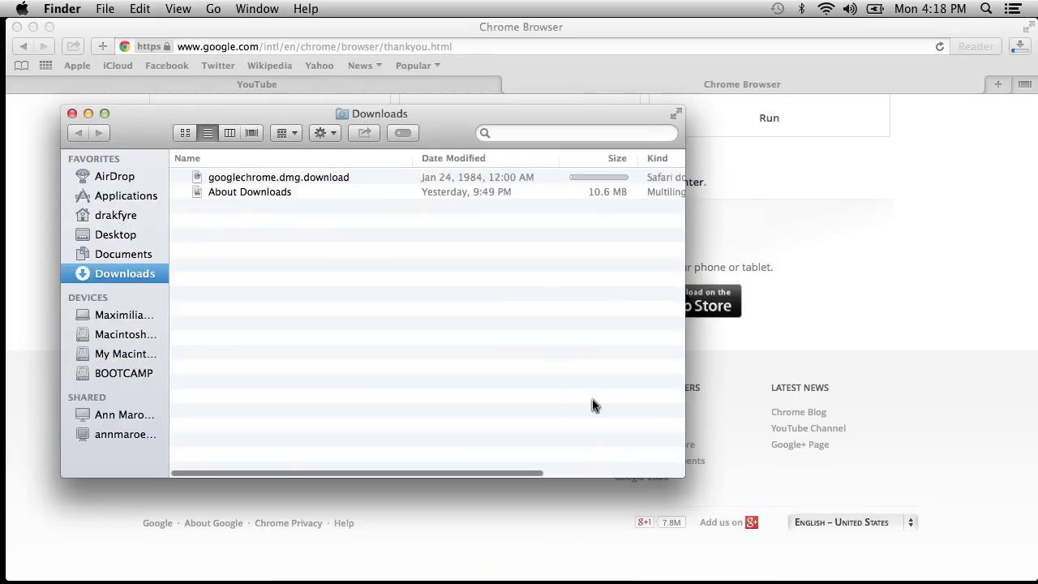
pyautogui.click(506, 177)
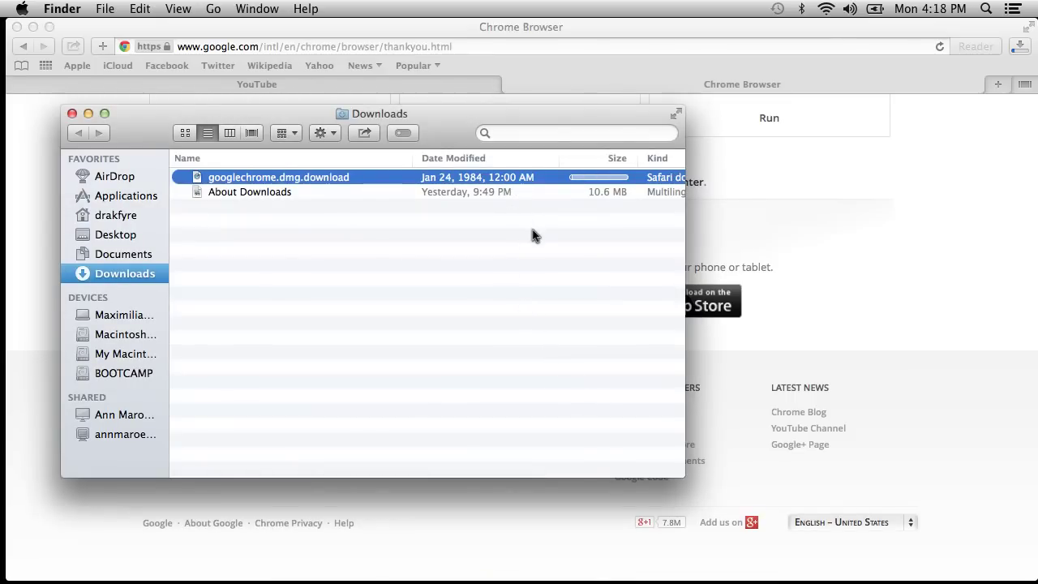
pyautogui.click(442, 271)
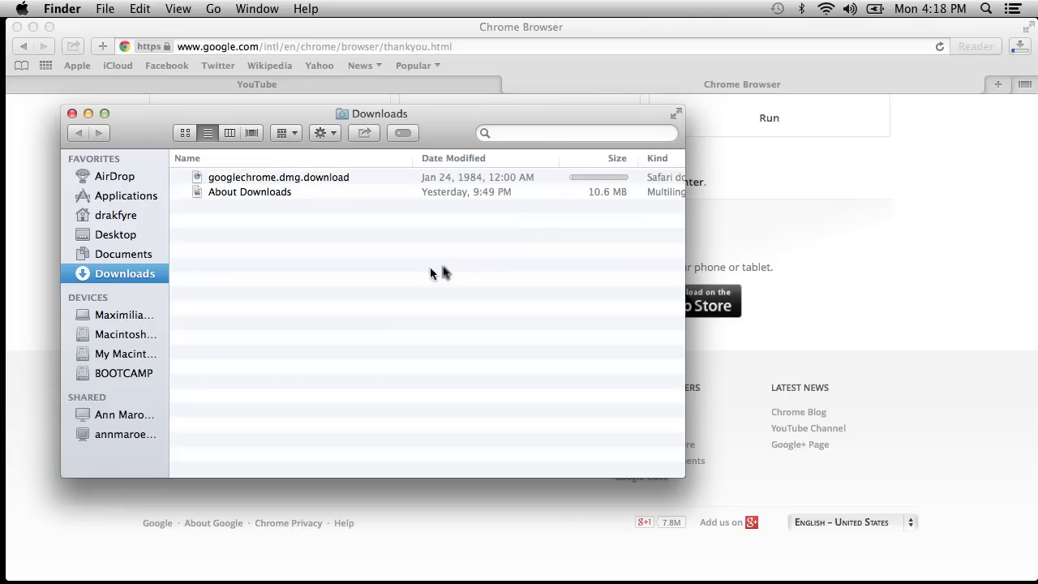
pyautogui.click(950, 261)
pyautogui.moveTo(694, 552)
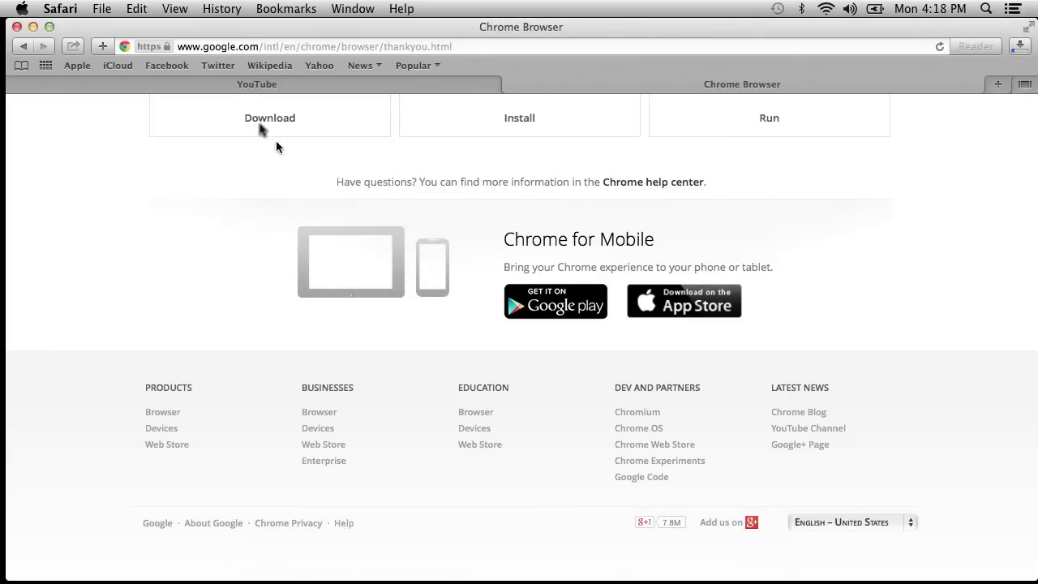
# Step: Retry the Chrome download from the thank-you page and open the Downloads folder in Finder
pyautogui.scroll(5, 657, 214)
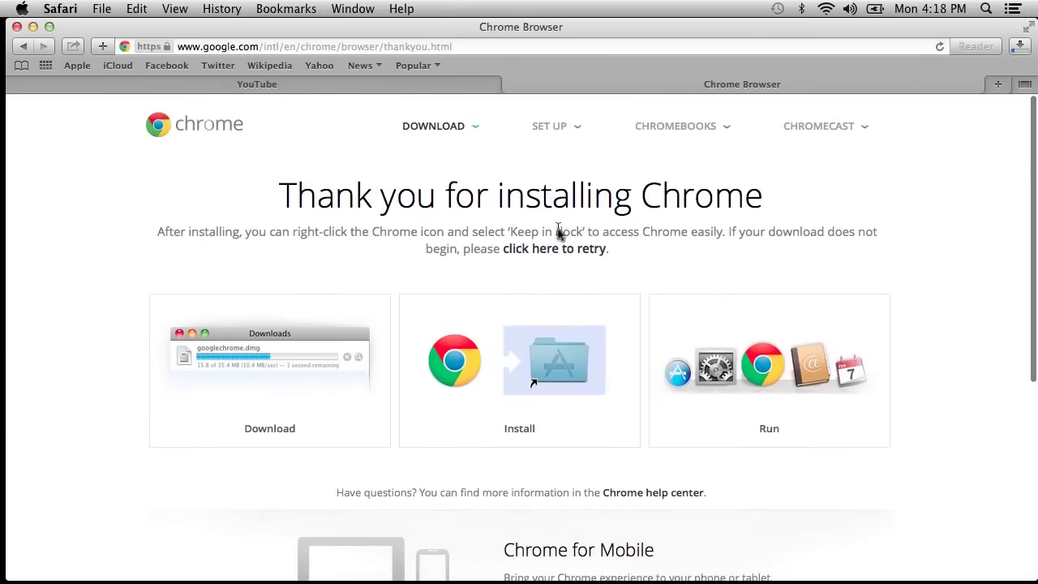
pyautogui.click(574, 251)
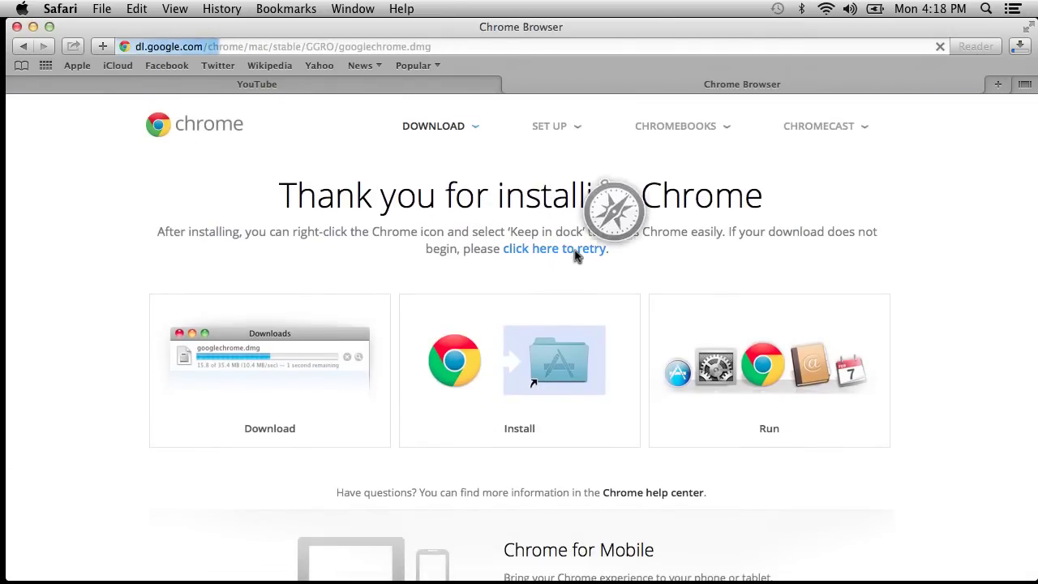
pyautogui.click(565, 551)
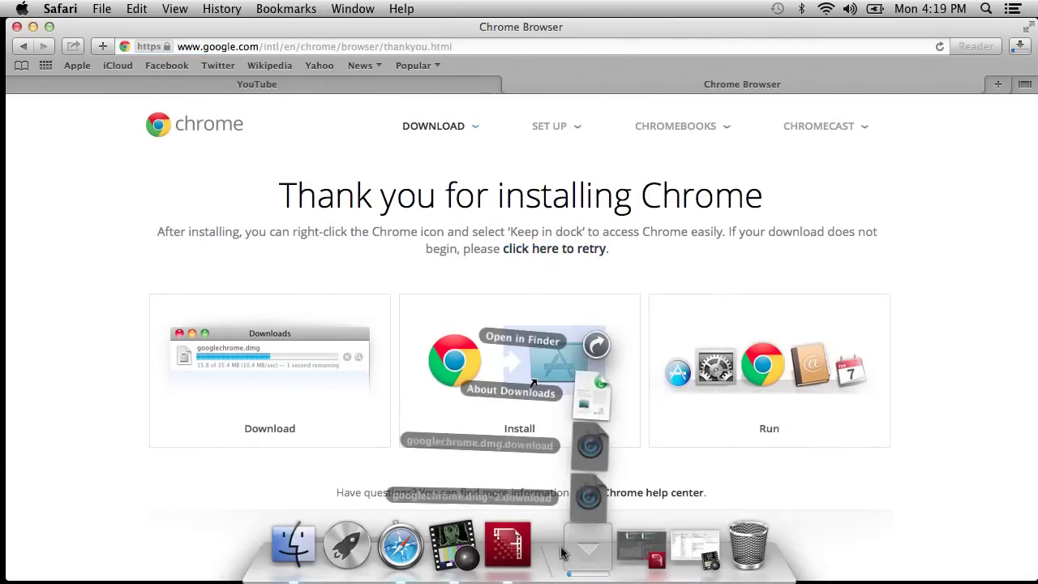
pyautogui.click(598, 339)
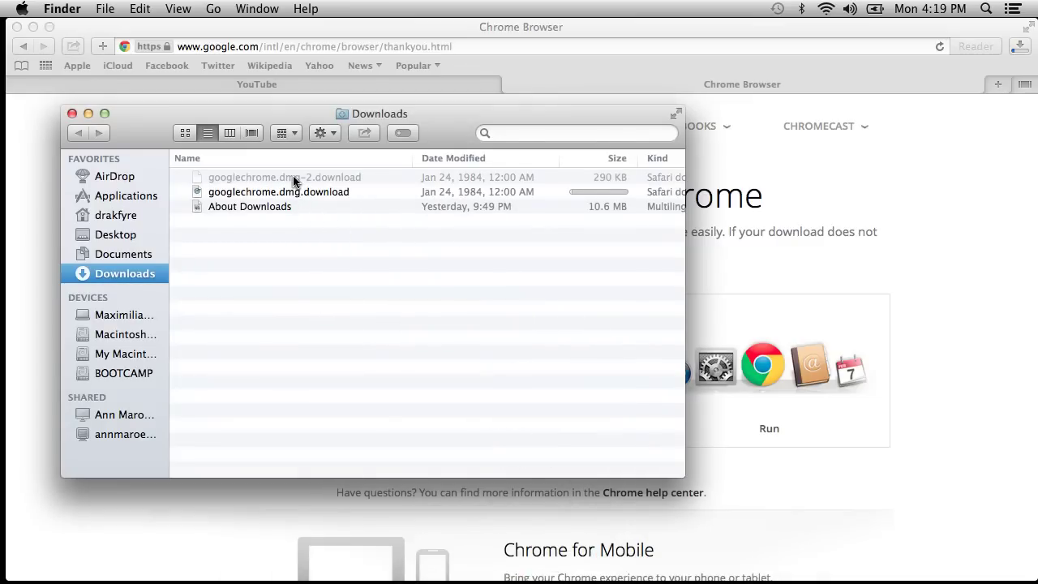
# Step: Move both unfinished downloads, googlechrome.dmg.download and googlechrome.dmg-2.download, to the Trash
pyautogui.click(295, 181)
pyautogui.click(309, 192)
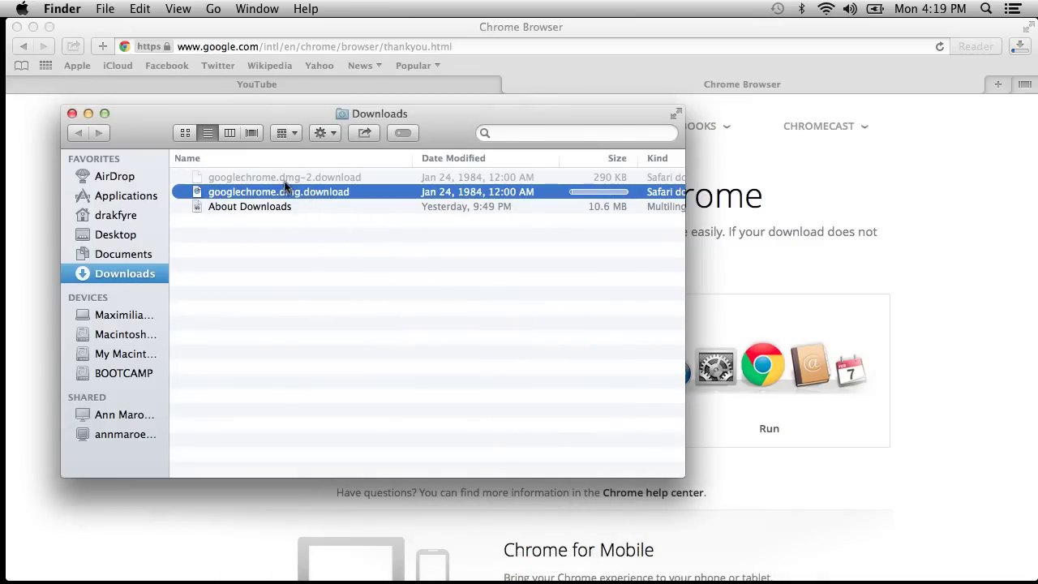
pyautogui.click(284, 180)
pyautogui.click(306, 192)
pyautogui.keyDown('shift'); pyautogui.click(289, 178); pyautogui.keyUp('shift')
pyautogui.rightClick(290, 180)
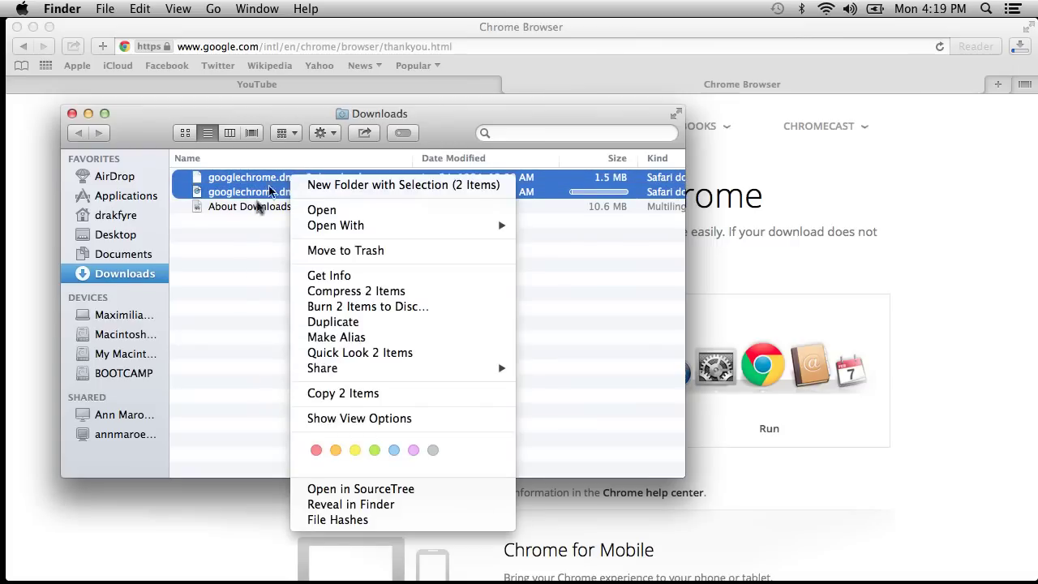
pyautogui.click(238, 267)
pyautogui.click(275, 238)
pyautogui.click(277, 177)
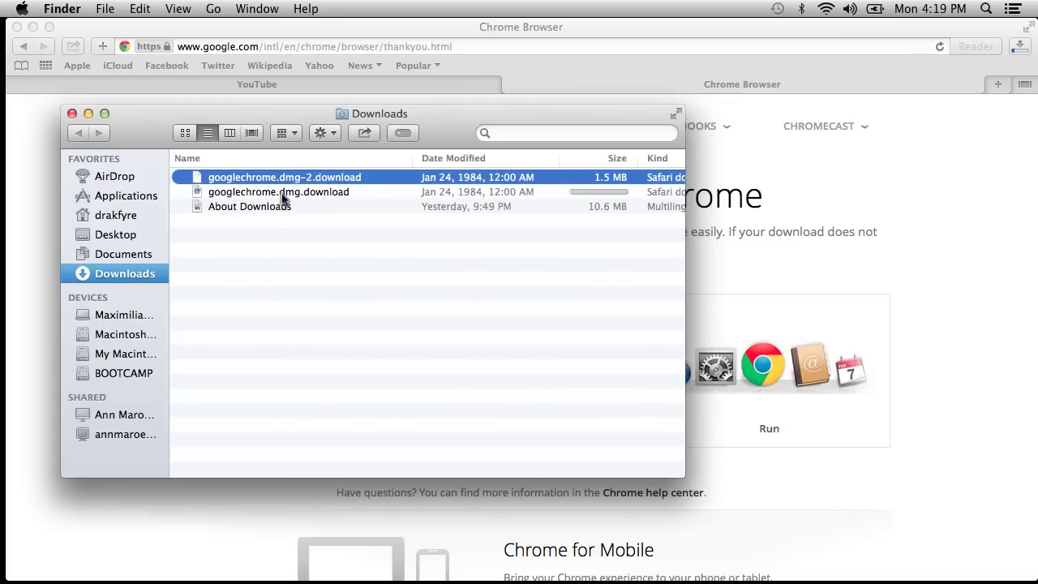
pyautogui.keyDown('shift'); pyautogui.click(281, 193); pyautogui.keyUp('shift')
pyautogui.moveTo(282, 193); pyautogui.dragTo(751, 531)
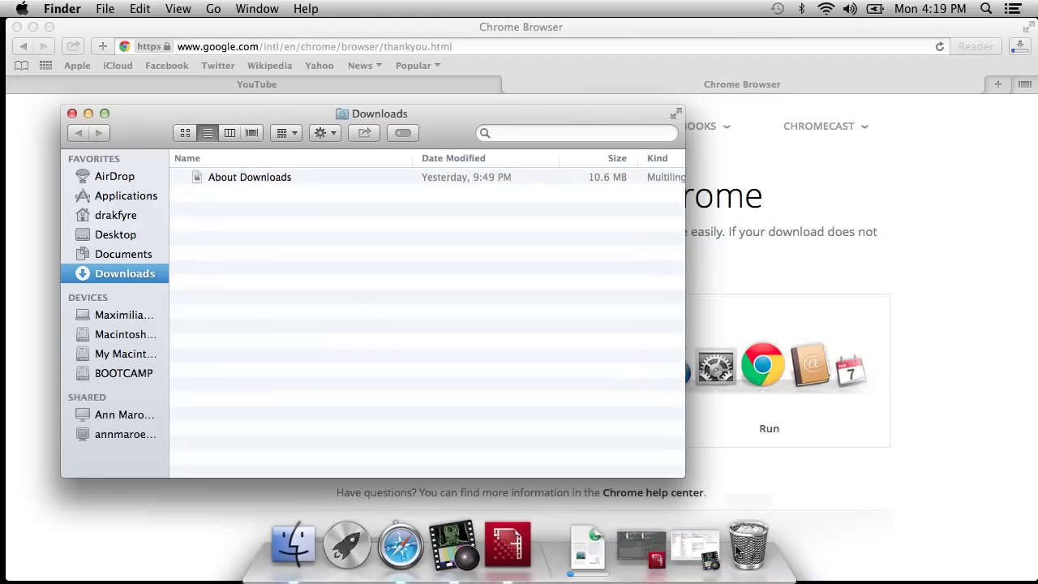
# Step: Empty the Trash, permanently erasing its items
pyautogui.moveTo(771, 580)
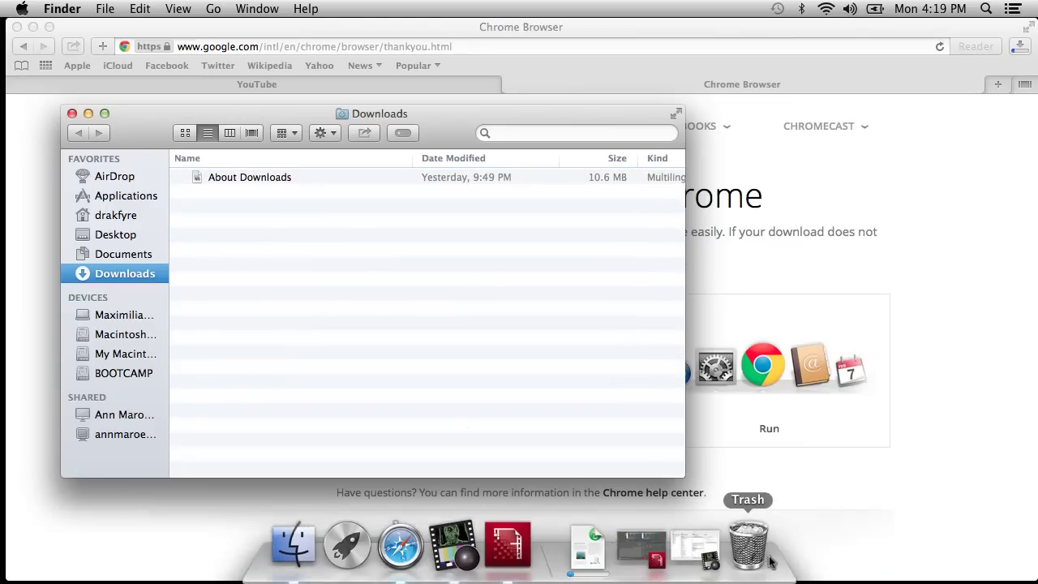
pyautogui.rightClick(748, 545)
pyautogui.click(760, 492)
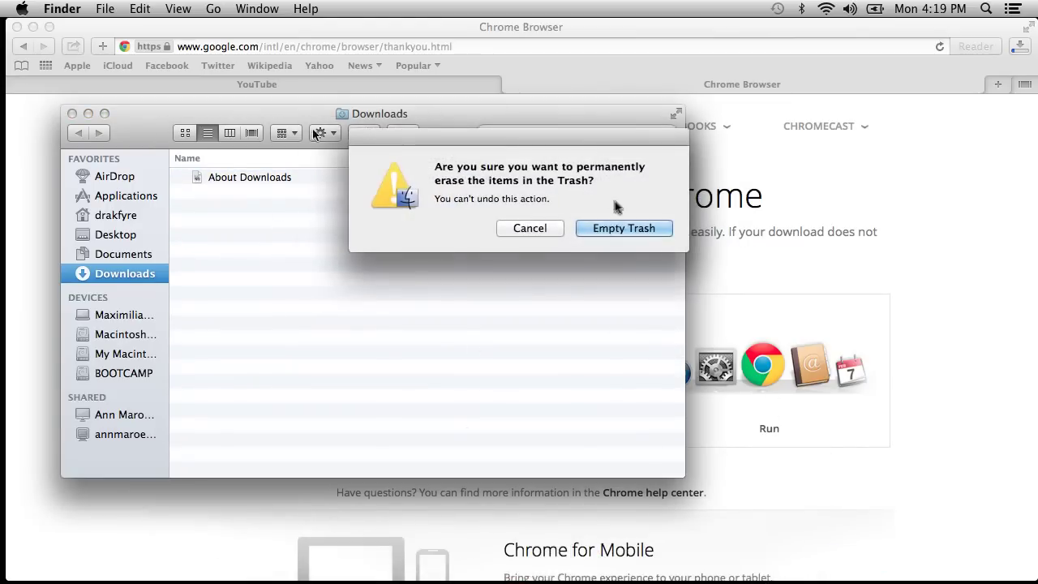
pyautogui.click(644, 230)
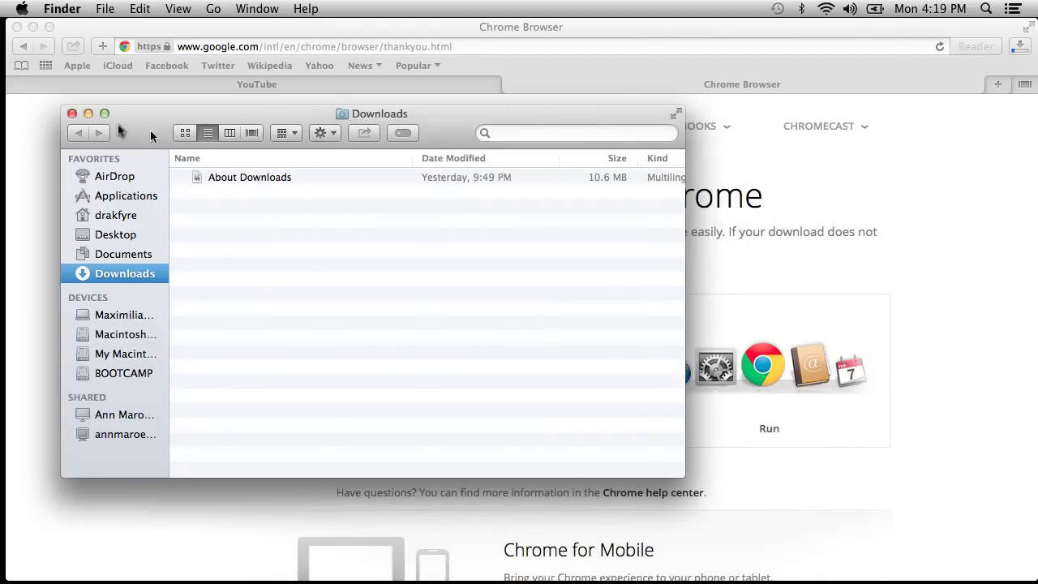
# Step: Close the Downloads folder window and retry the Chrome download from the thank-you page
pyautogui.click(72, 115)
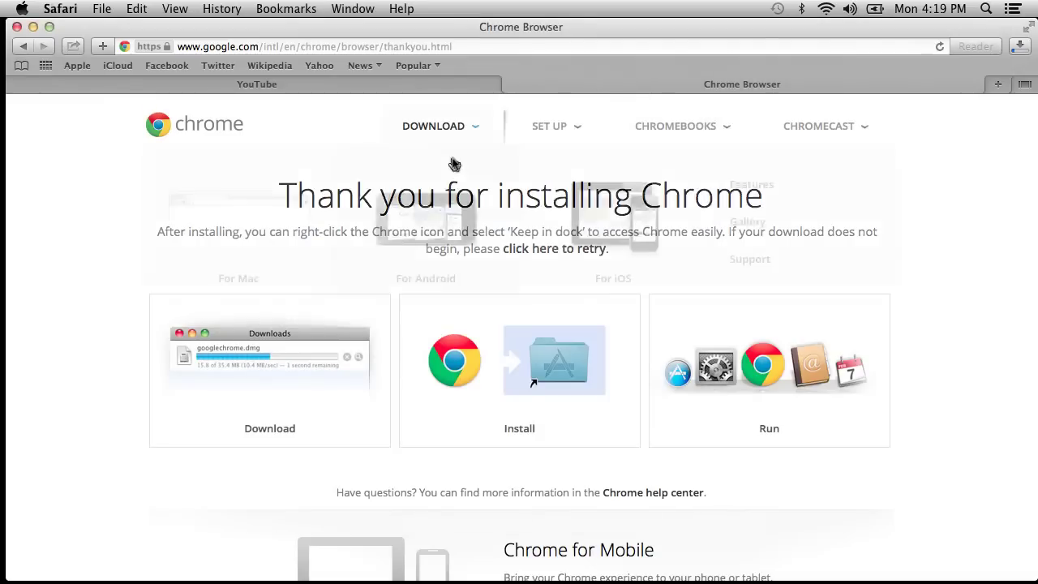
pyautogui.click(567, 253)
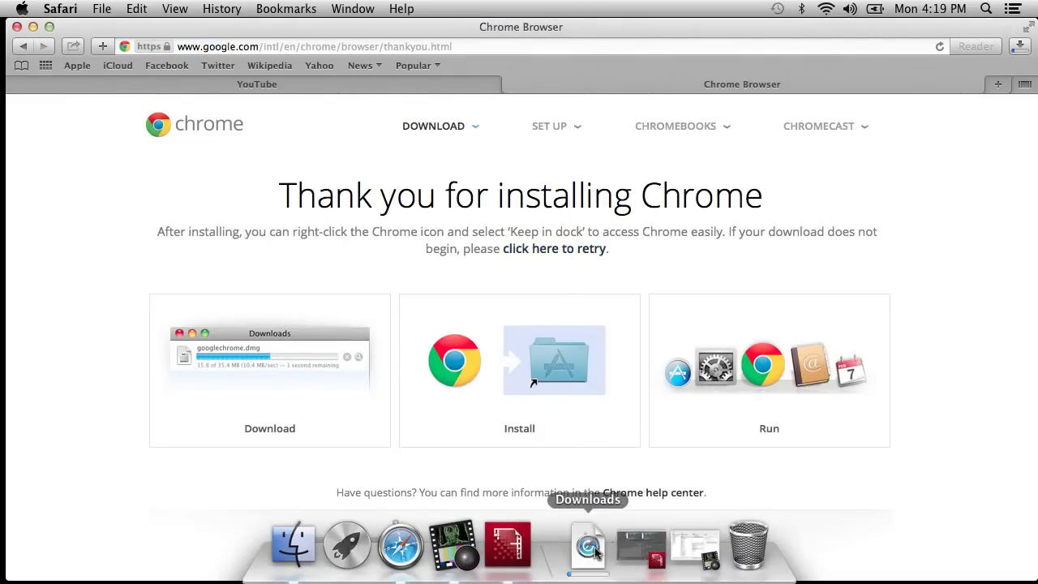
# Step: Open the Downloads folder in Finder, select googlechrome.dmg.download to check its progress, and return to Safari
pyautogui.click(589, 555)
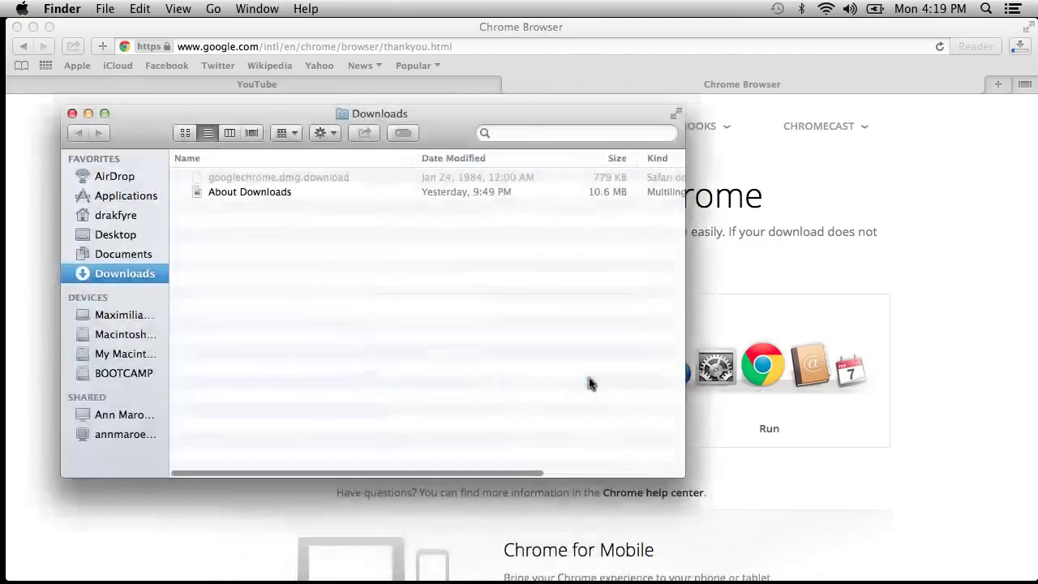
pyautogui.click(284, 181)
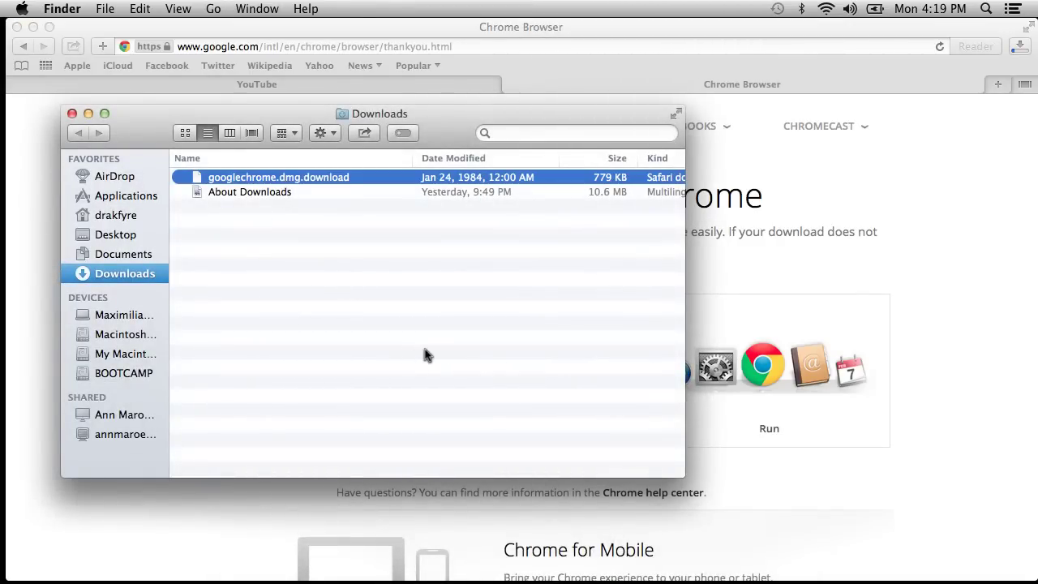
pyautogui.moveTo(748, 579)
pyautogui.click(913, 240)
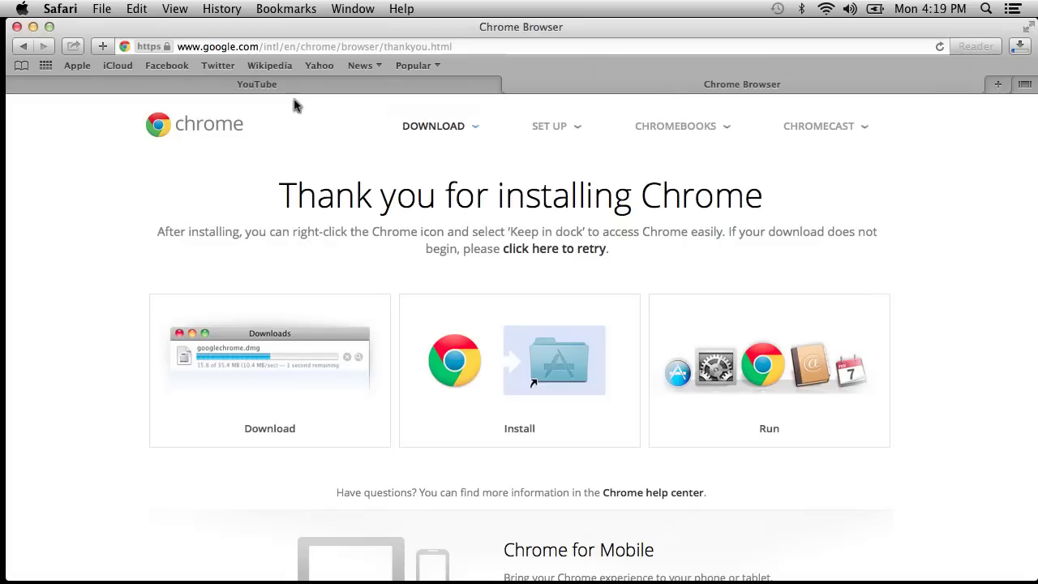
# Step: Search the web for "google chrome" and open the "Chrome Browser - Google" result
pyautogui.click(268, 46)
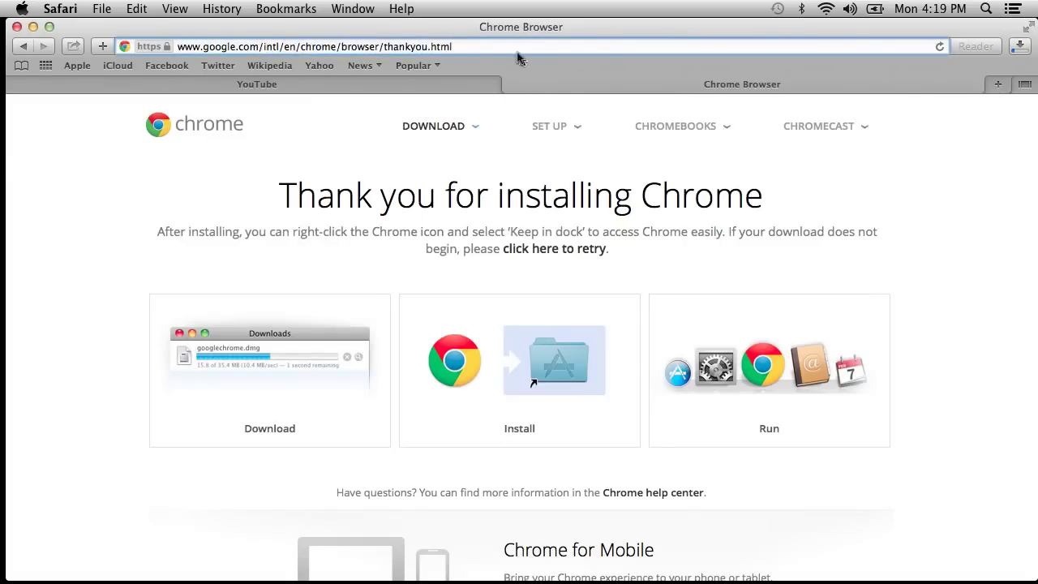
pyautogui.write('google c')
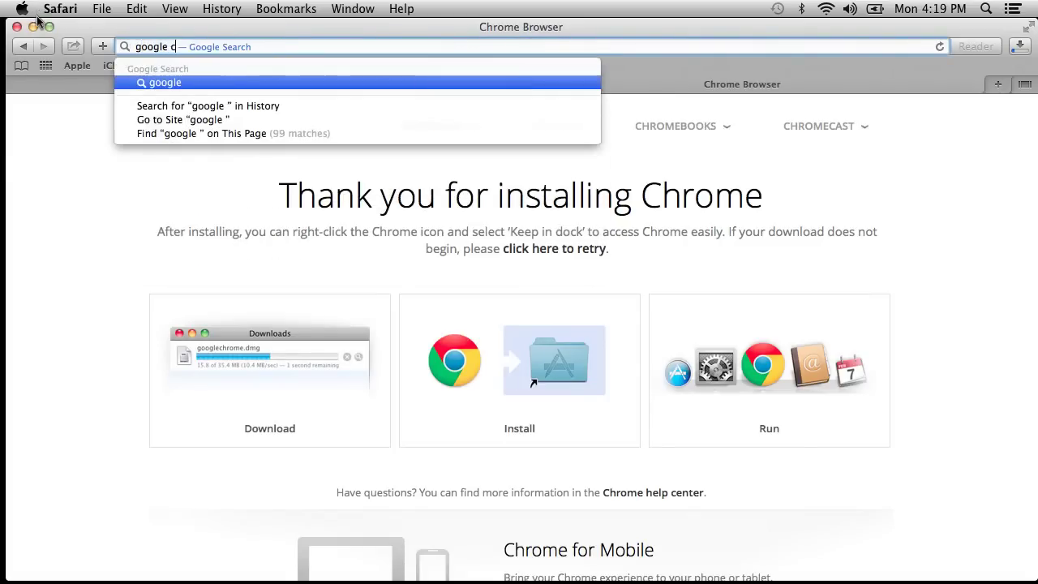
pyautogui.write('hrome')
pyautogui.press('Return')
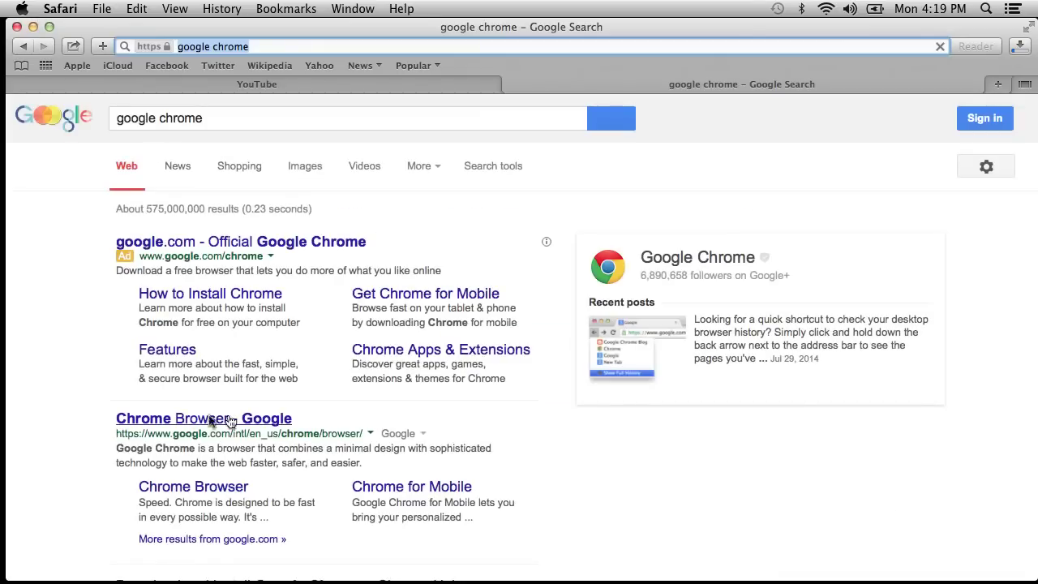
pyautogui.click(191, 419)
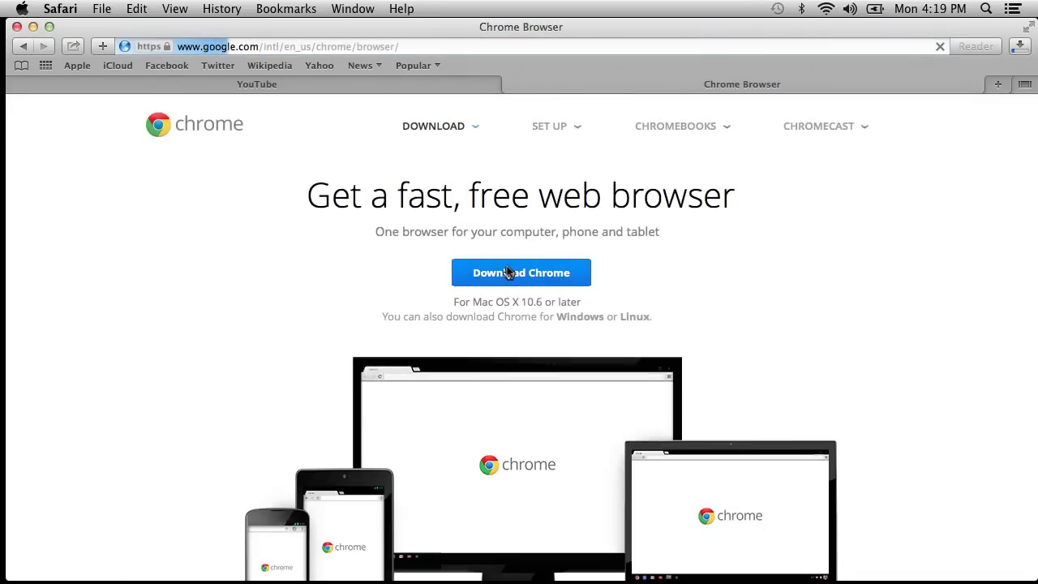
# Step: Start the Chrome download for Mac from the product page and open the Downloads folder in Finder
pyautogui.click(511, 274)
pyautogui.click(688, 406)
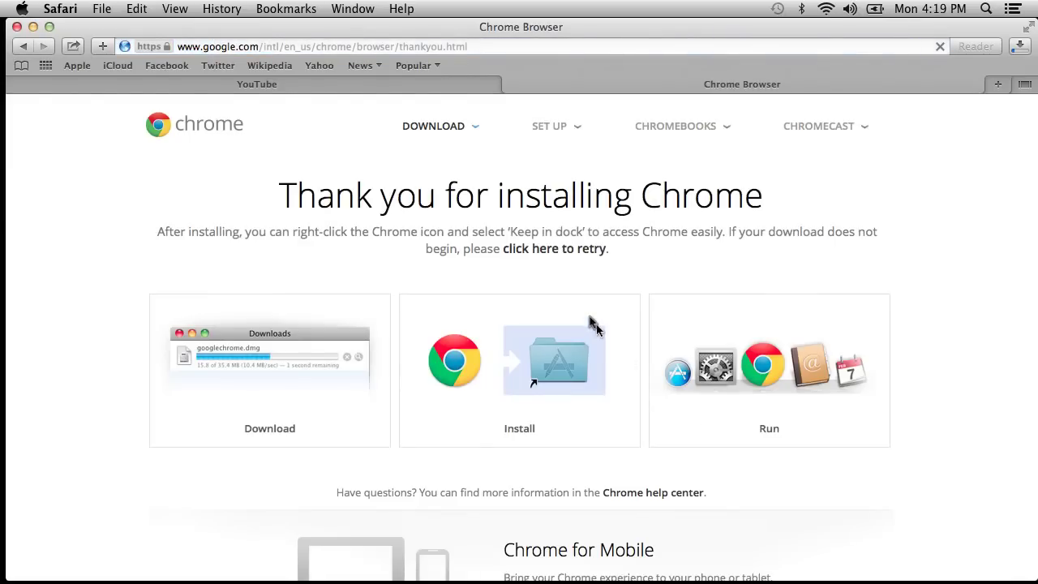
pyautogui.click(588, 550)
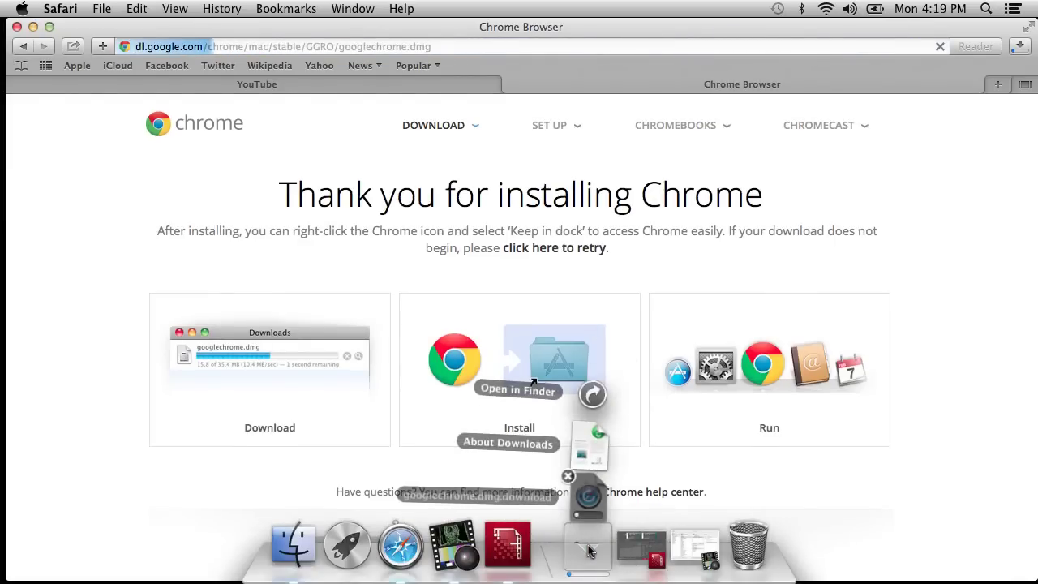
pyautogui.click(588, 550)
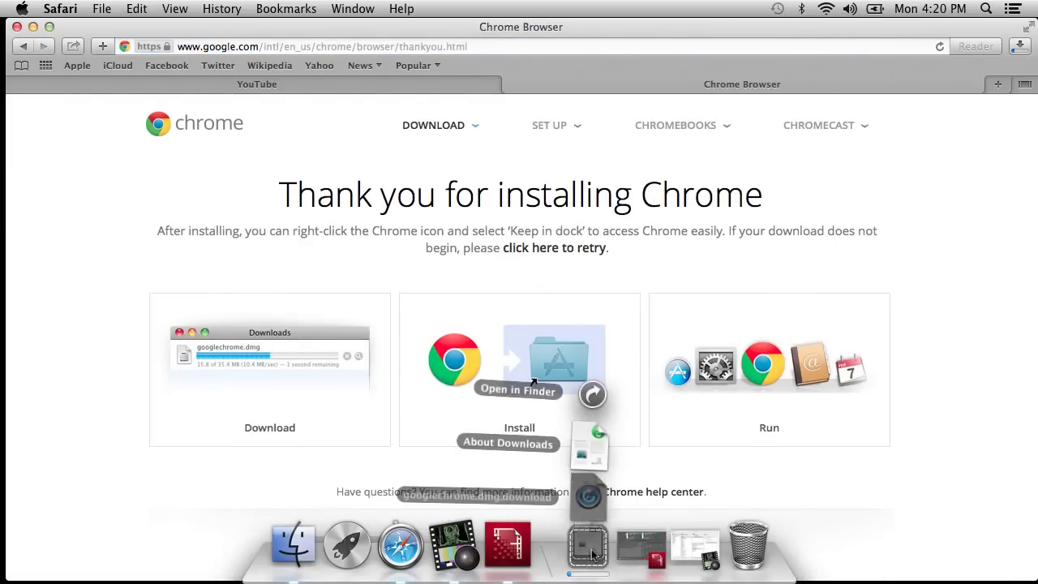
pyautogui.click(588, 550)
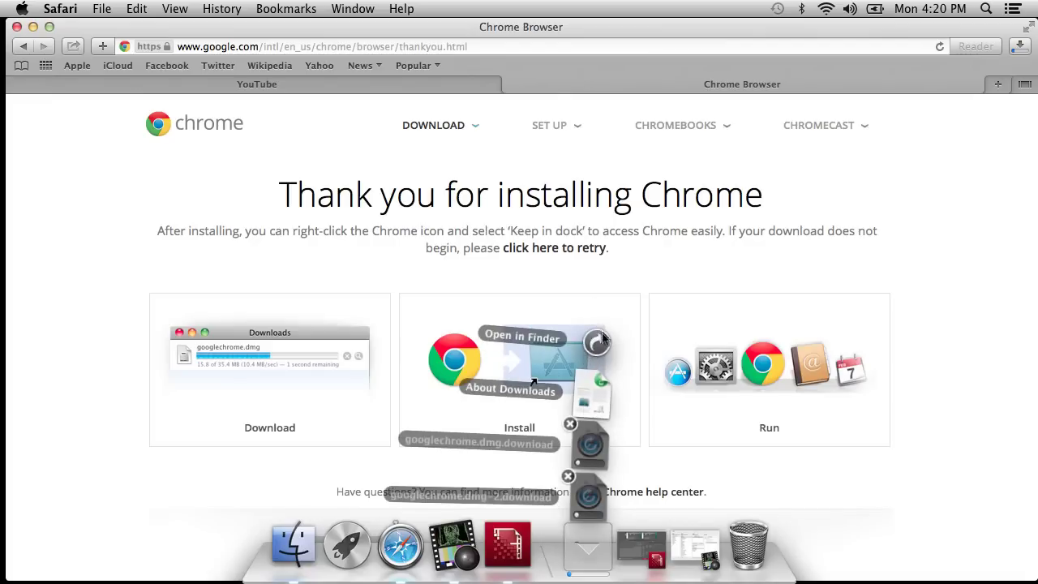
pyautogui.click(600, 341)
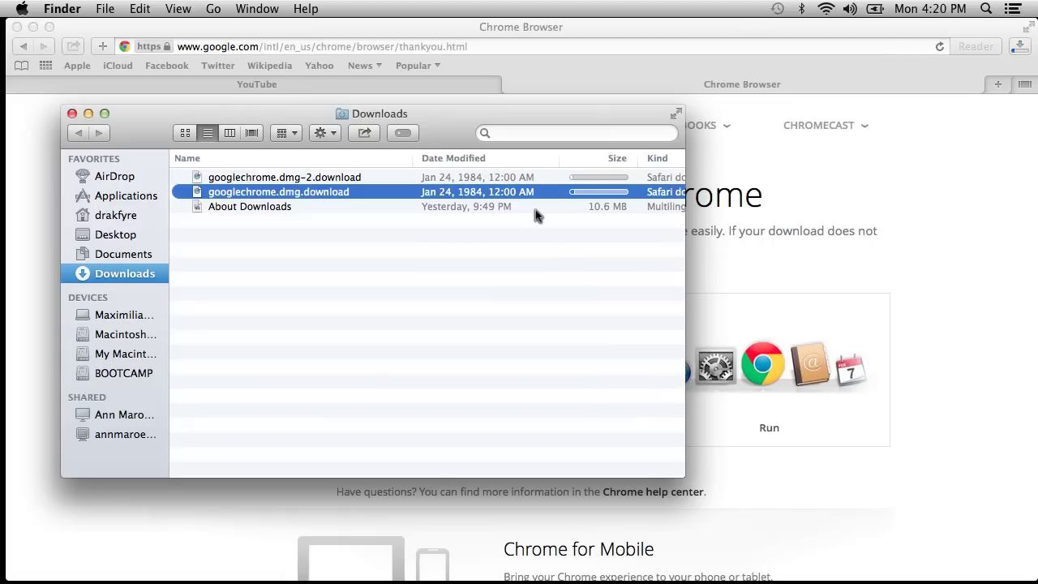
# Step: Launch Activity Monitor, display network activity per process, and place its window beside the Downloads window
pyautogui.press('super+space')
pyautogui.write('acti')
pyautogui.press('Return')
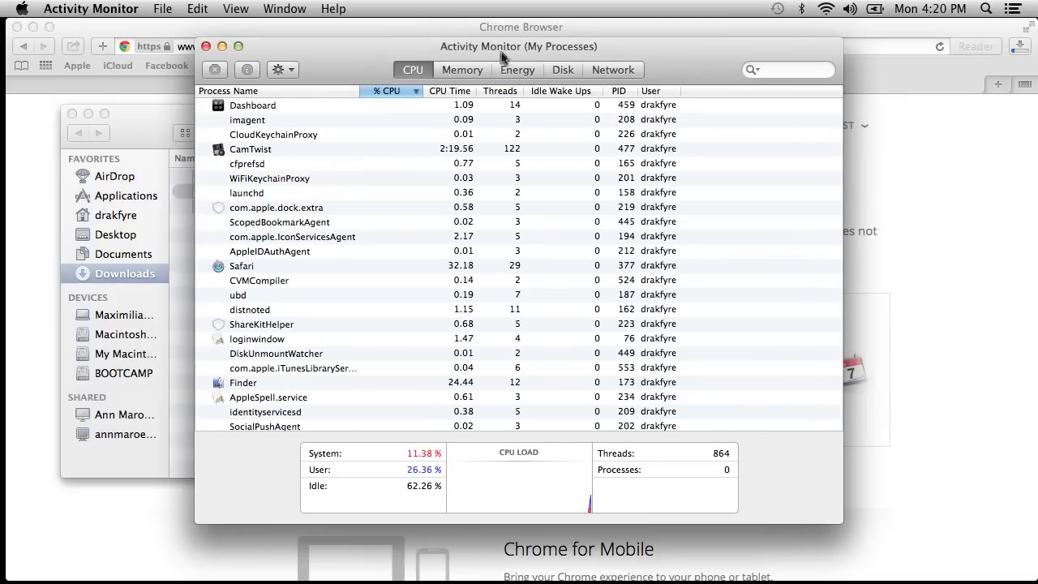
pyautogui.click(576, 71)
pyautogui.click(591, 70)
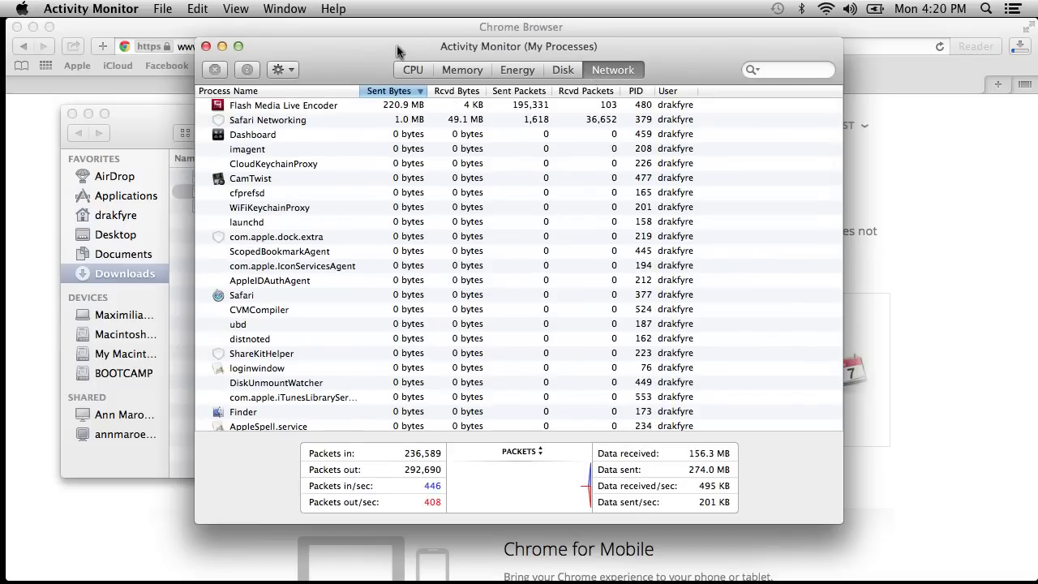
pyautogui.moveTo(362, 52); pyautogui.dragTo(676, 88)
pyautogui.click(338, 371)
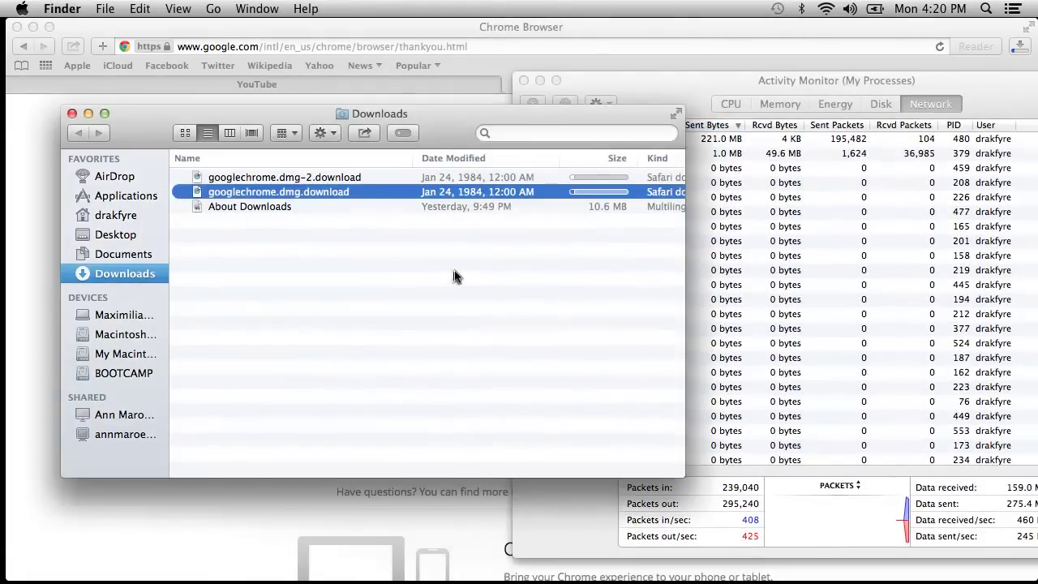
# Step: Return to Safari and search its help for "downloads" to locate the Show Downloads command
pyautogui.click(13, 186)
pyautogui.click(280, 8)
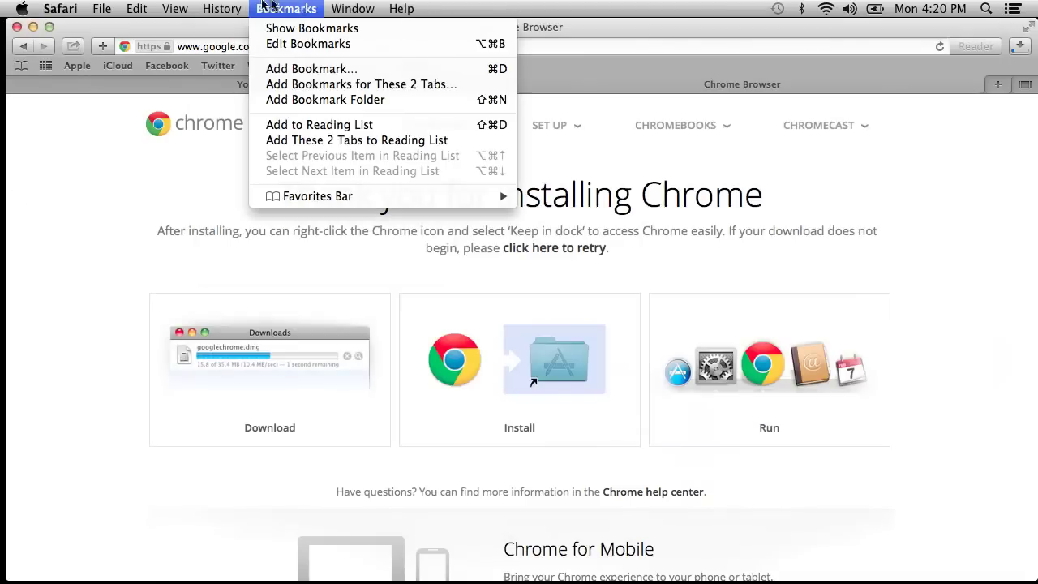
pyautogui.click(399, 8)
pyautogui.click(389, 8)
pyautogui.write('downloads')
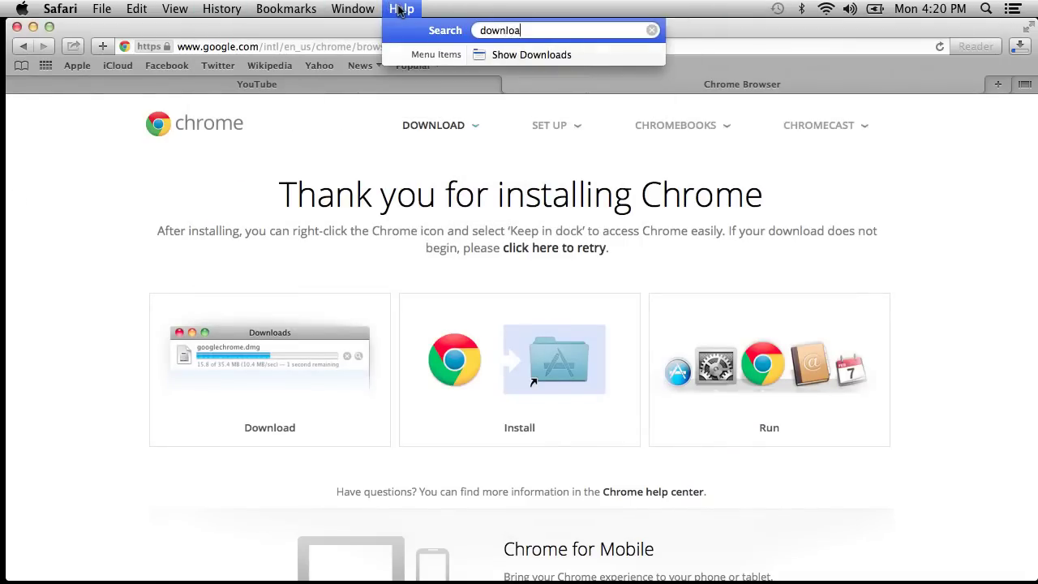
pyautogui.press('Escape')
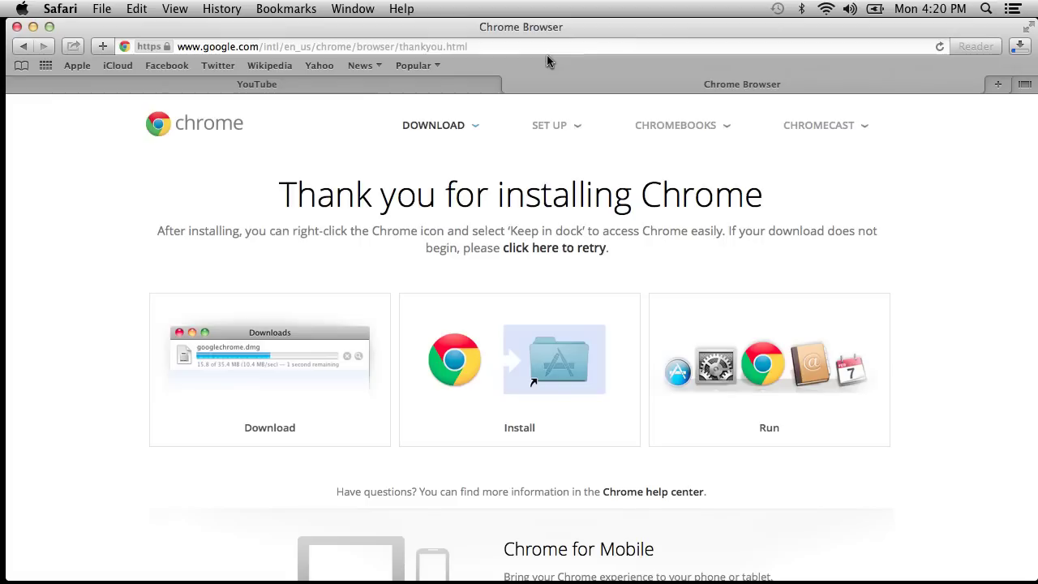
pyautogui.click(403, 8)
pyautogui.moveTo(529, 58)
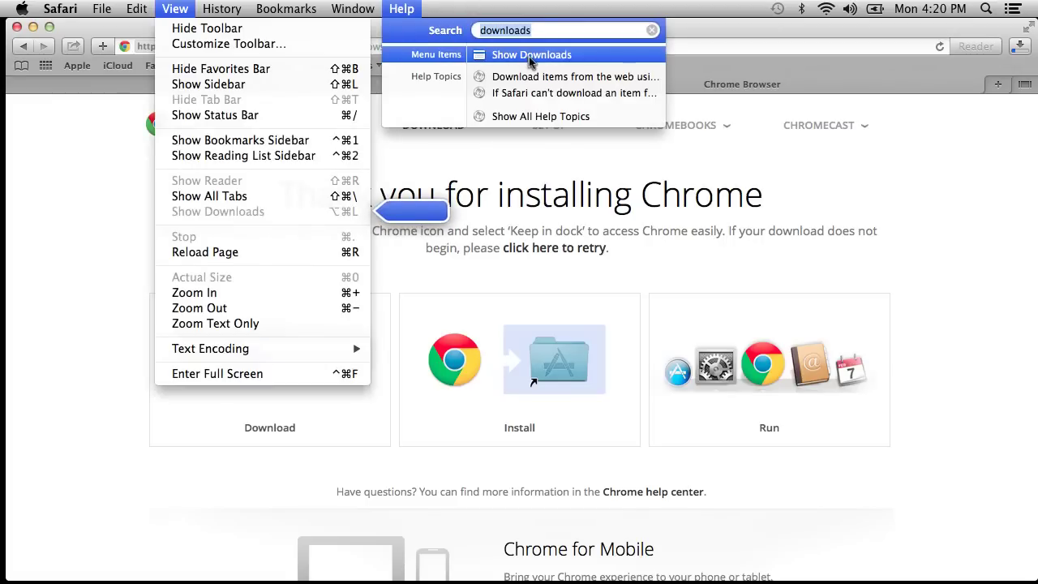
pyautogui.press('Escape')
pyautogui.click(221, 8)
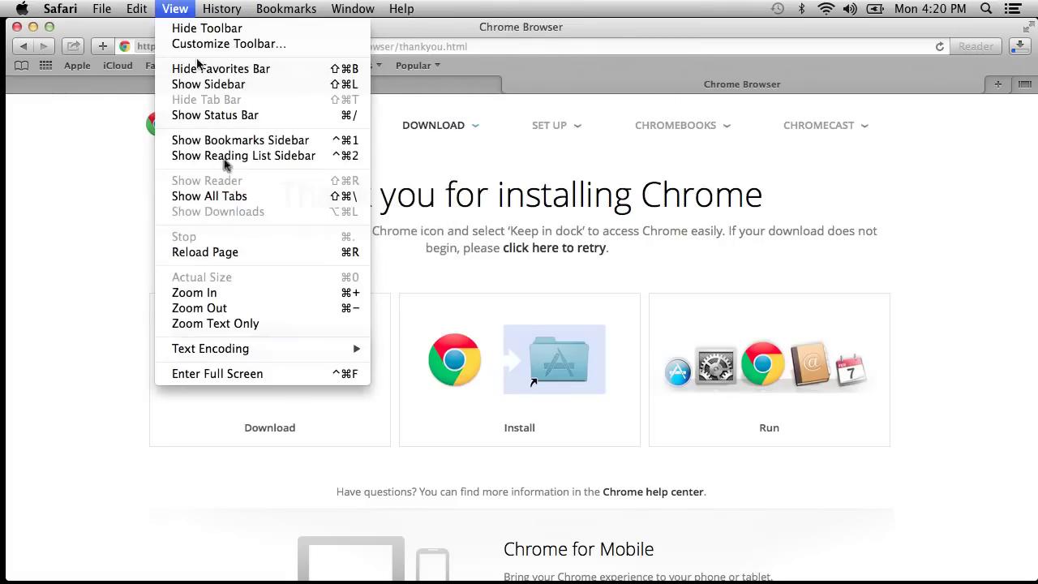
pyautogui.press('Escape')
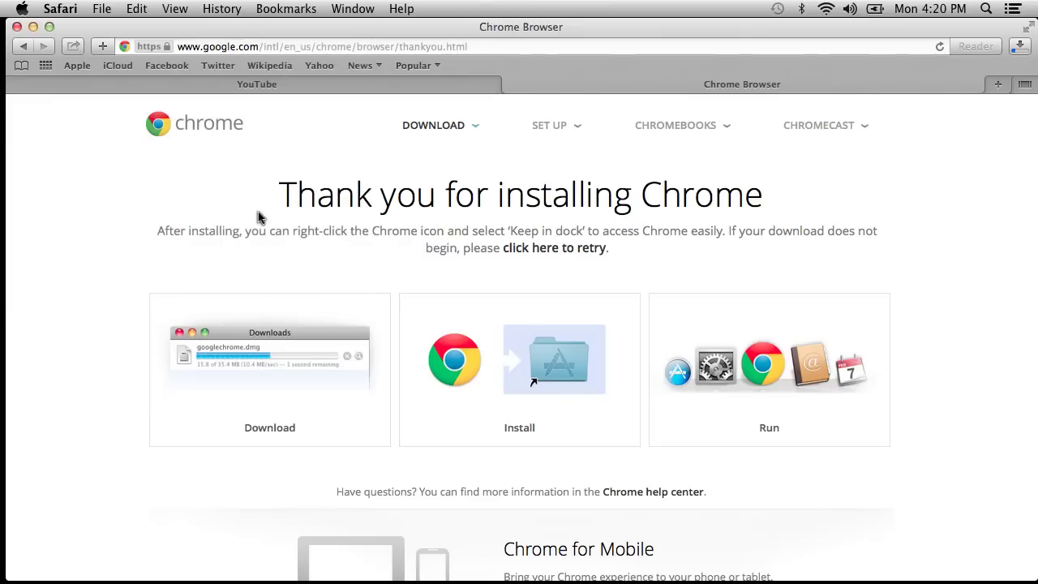
pyautogui.rightClick(546, 245)
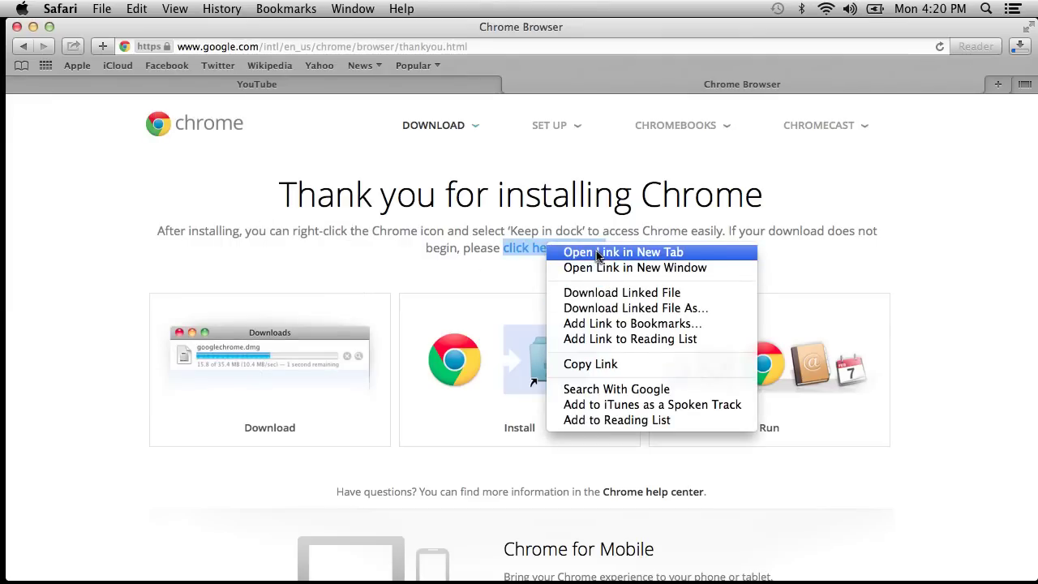
pyautogui.click(605, 364)
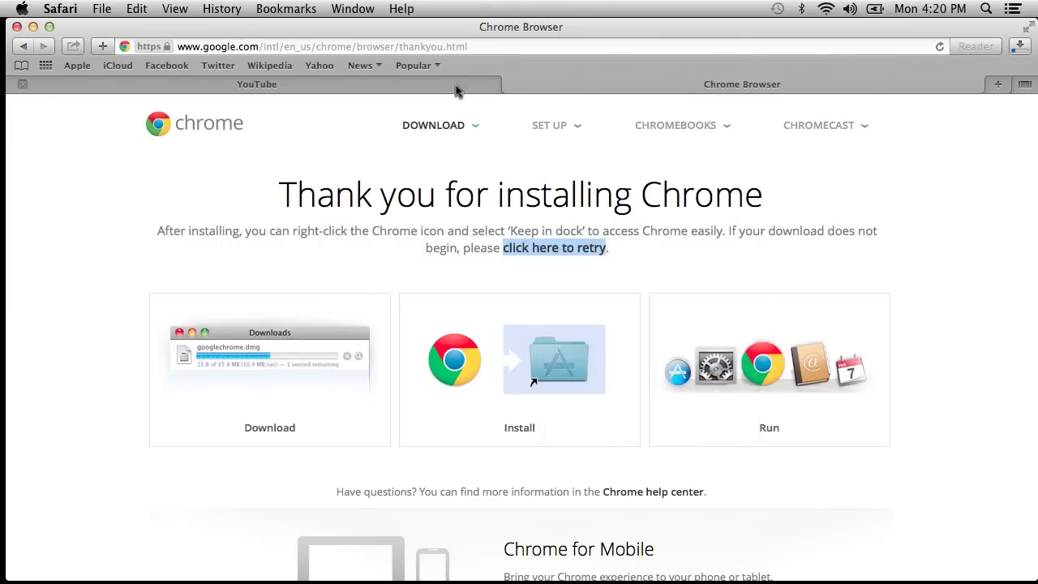
pyautogui.click(455, 52)
pyautogui.write('https://dl.google.com/chrome/mac/stable/GGRO/googlechrome.dmg')
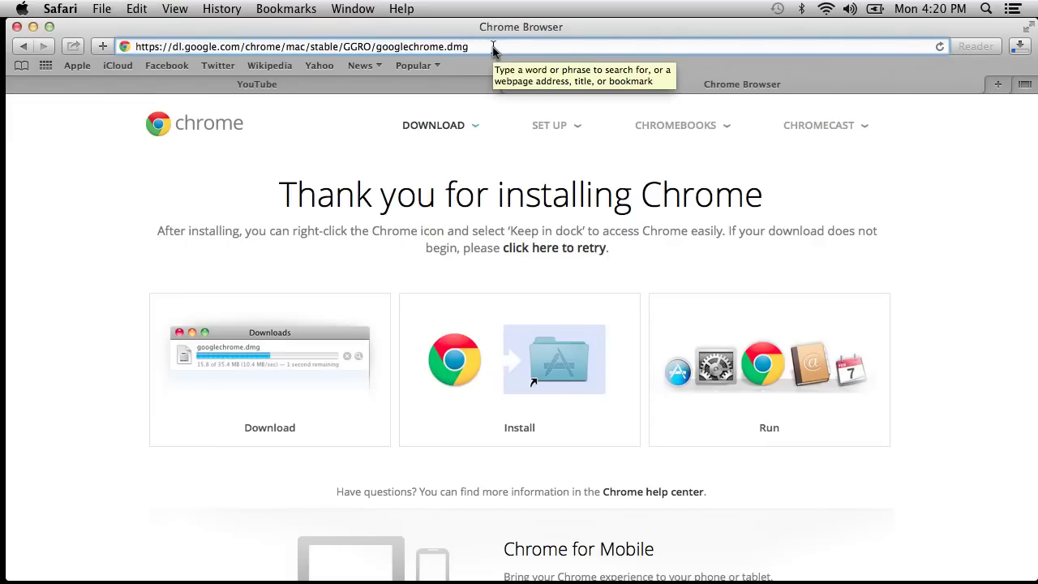
pyautogui.press('Return')
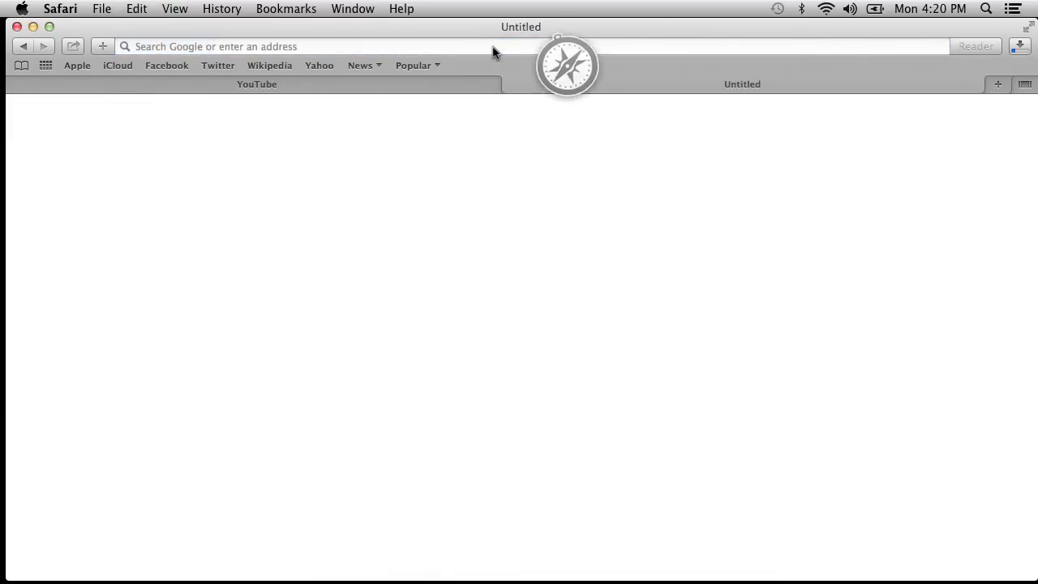
# Step: Open a new Safari window
pyautogui.click(222, 8)
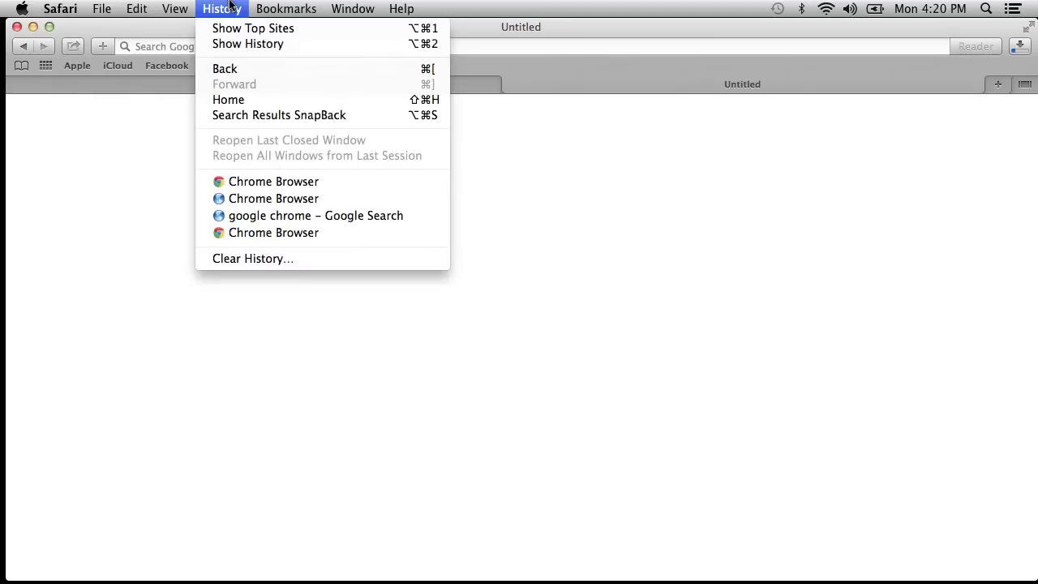
pyautogui.moveTo(175, 6)
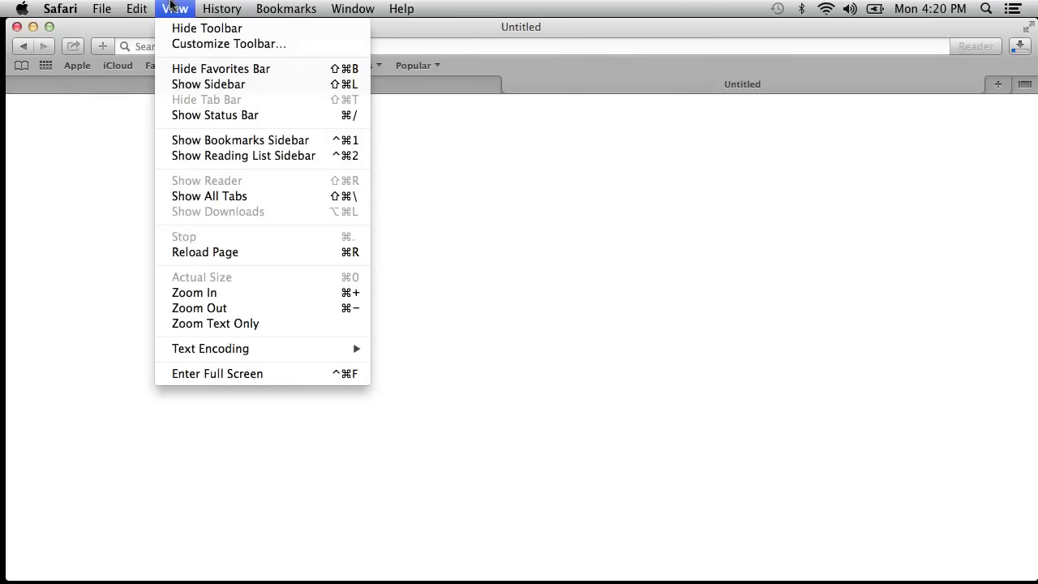
pyautogui.click(62, 6)
pyautogui.click(103, 10)
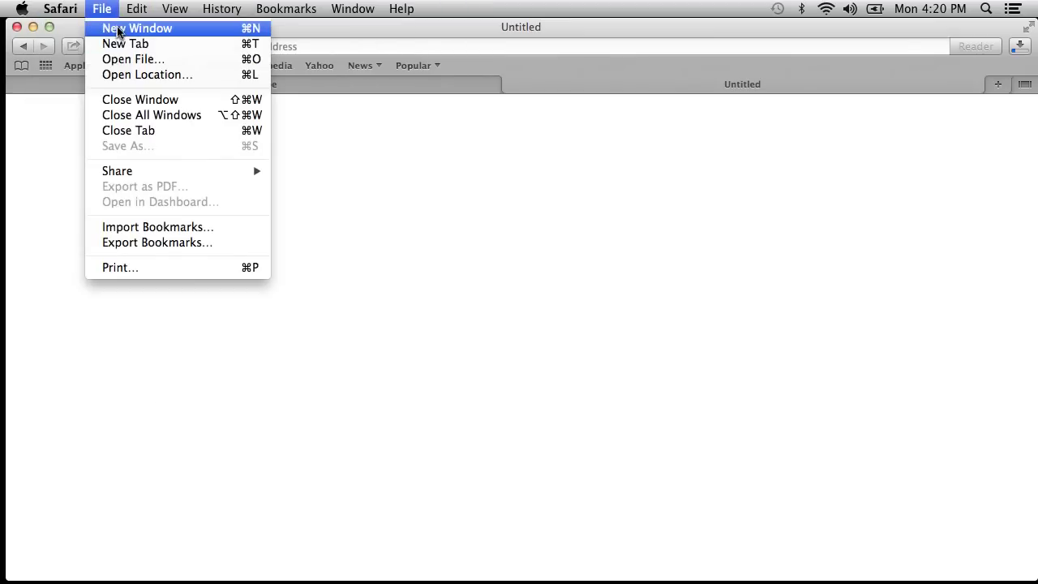
pyautogui.click(122, 28)
pyautogui.click(62, 9)
pyautogui.click(62, 8)
# Step: In the new window, search for "google chrome" and open the Chrome Browser page from the results
pyautogui.write('go')
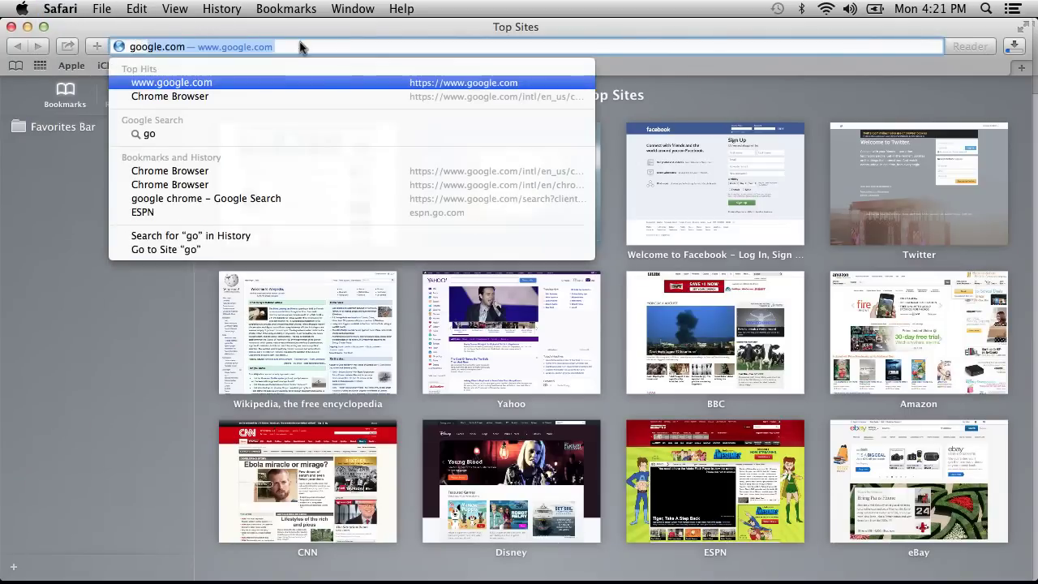
pyautogui.write('ogle chrome')
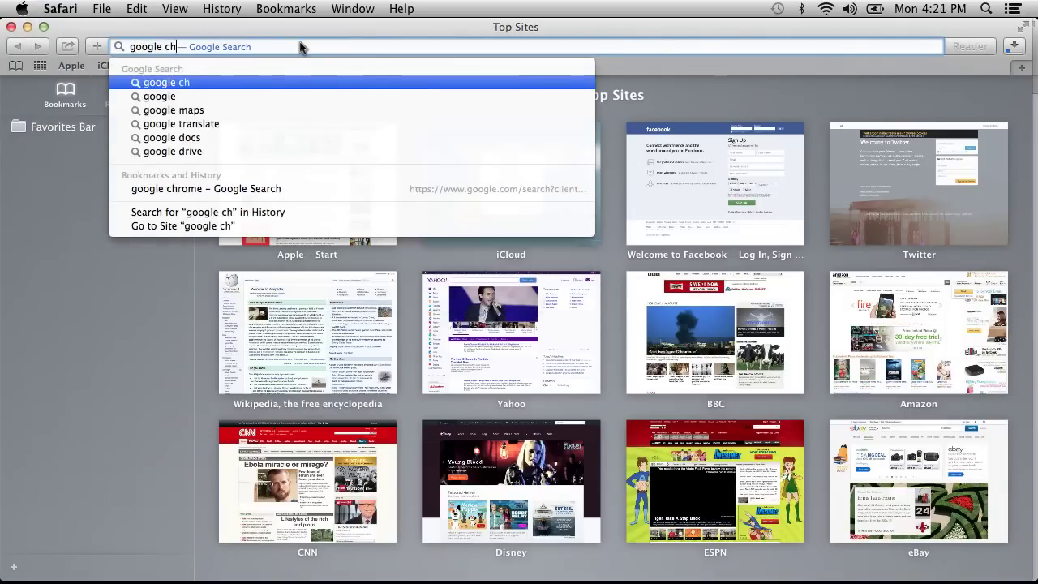
pyautogui.press('Return')
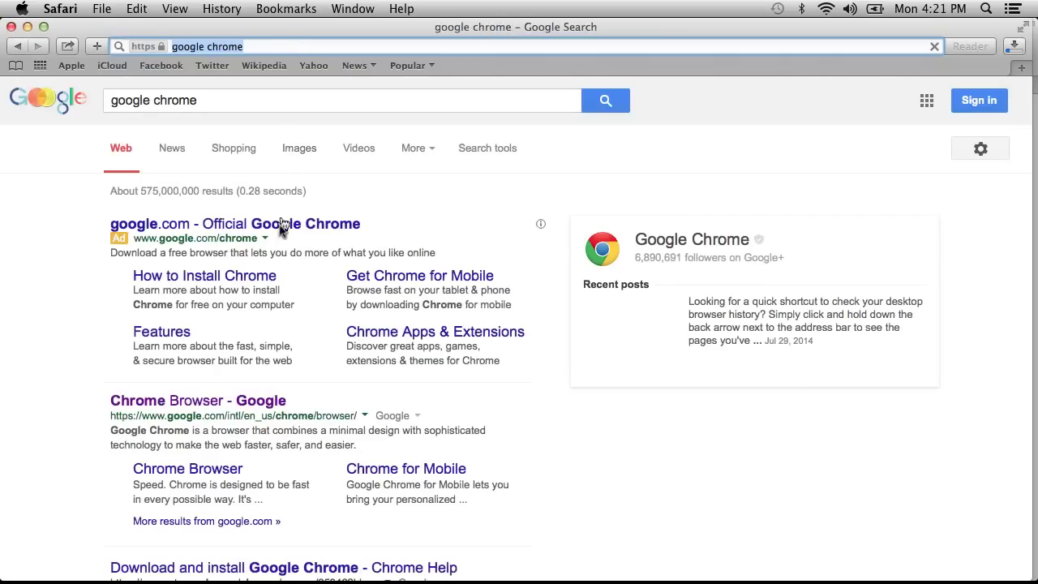
pyautogui.click(201, 401)
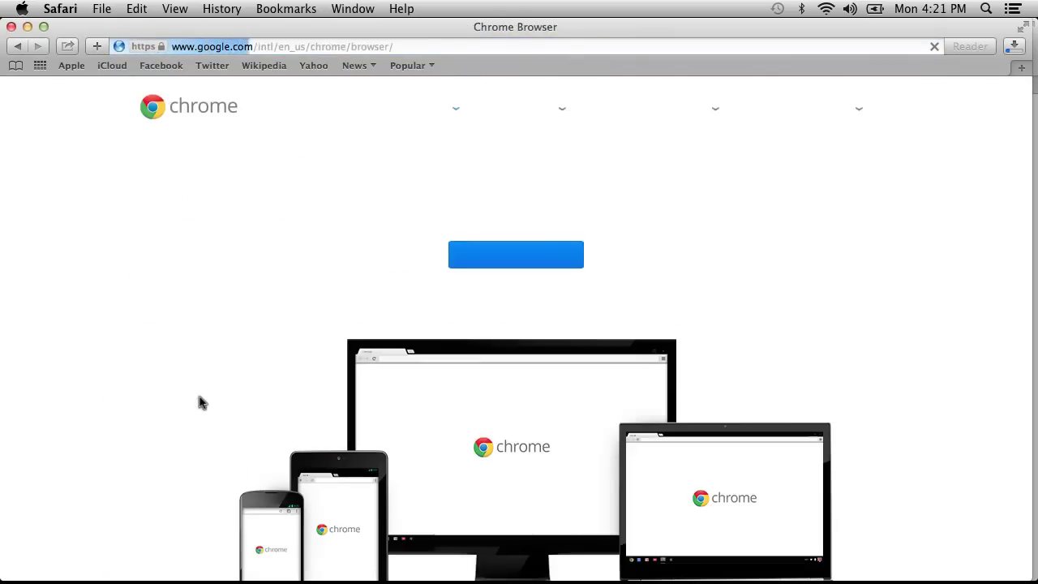
# Step: Start the Chrome download again from the new window and expand the Downloads stack to check it
pyautogui.click(500, 260)
pyautogui.click(702, 396)
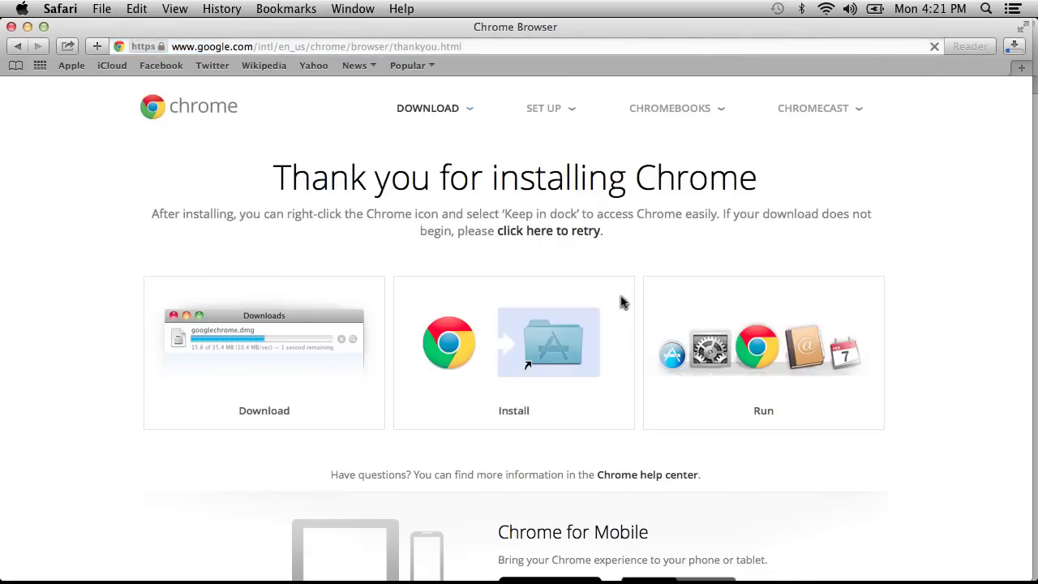
pyautogui.moveTo(659, 572)
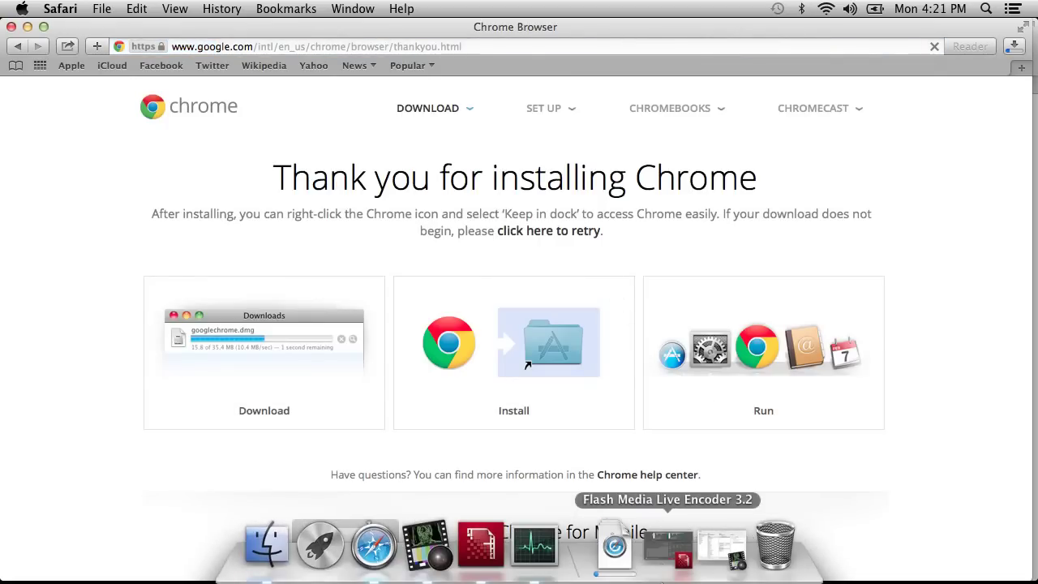
pyautogui.click(615, 545)
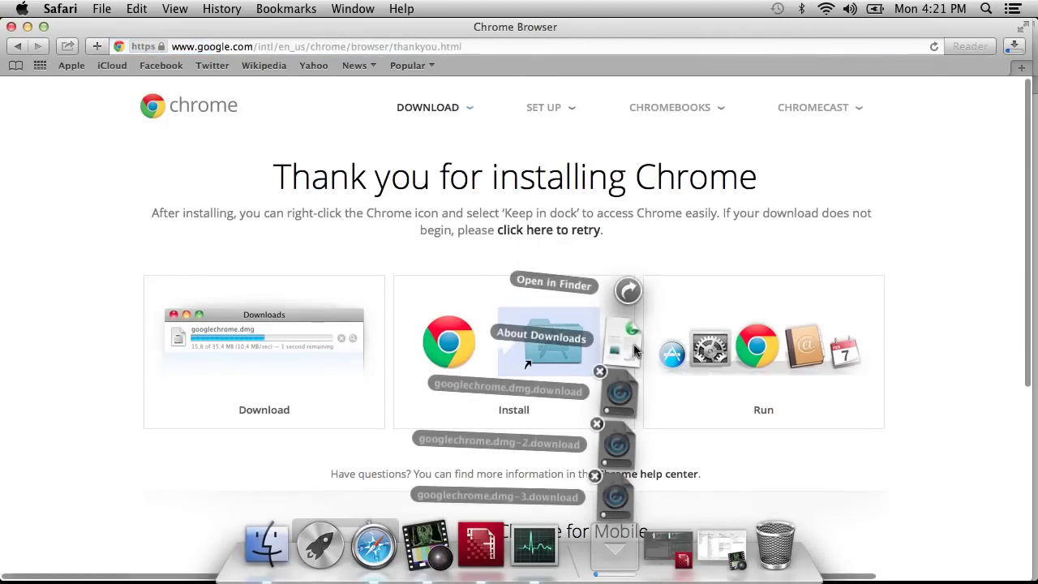
# Step: Open the Downloads folder in Finder and compare the progress of the partial googlechrome.dmg downloads
pyautogui.click(628, 294)
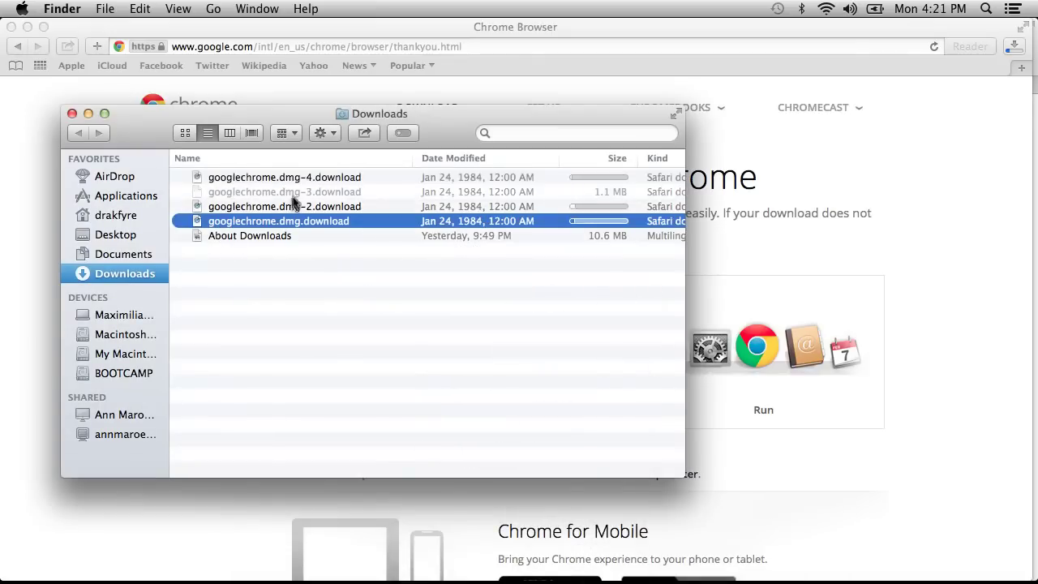
pyautogui.click(294, 193)
pyautogui.click(308, 210)
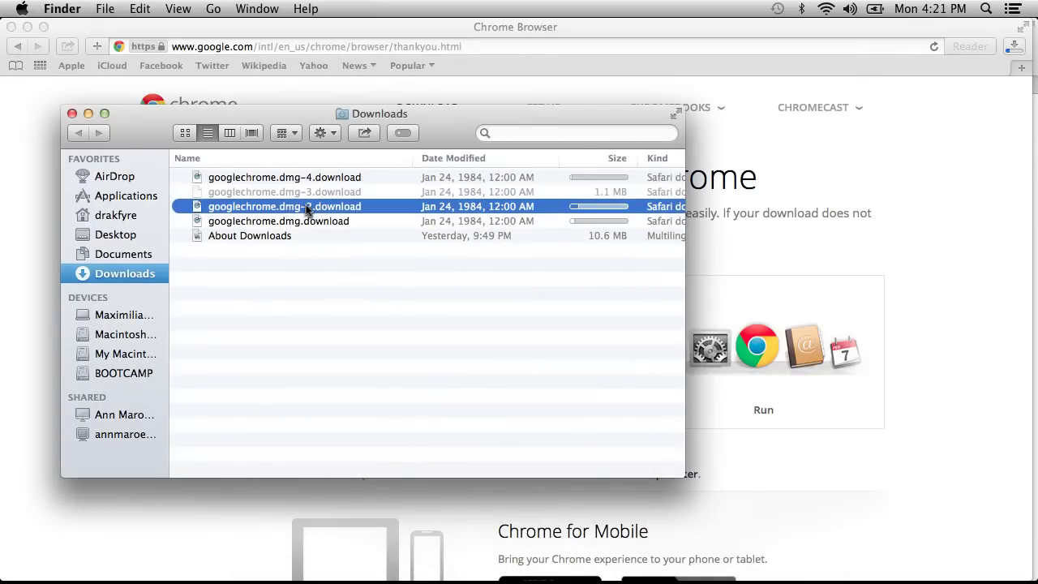
pyautogui.click(308, 221)
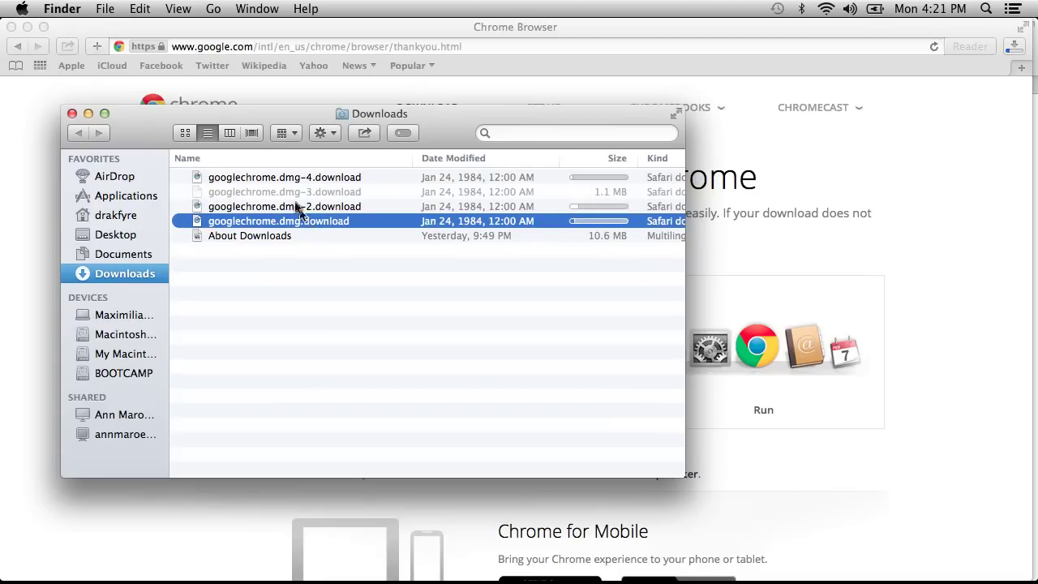
pyautogui.keyDown('super'); pyautogui.click(276, 179); pyautogui.keyUp('super')
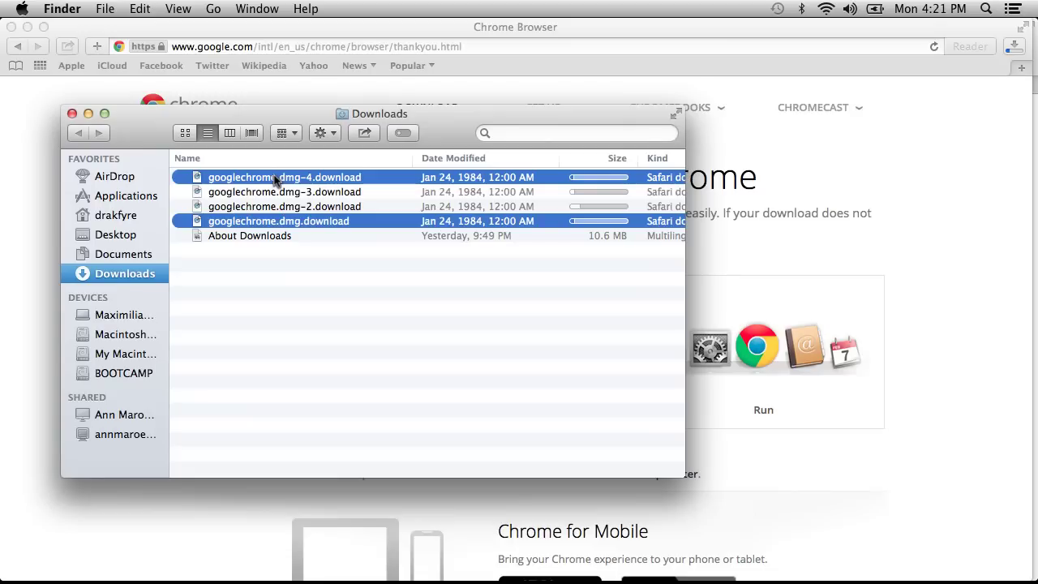
pyautogui.click(252, 338)
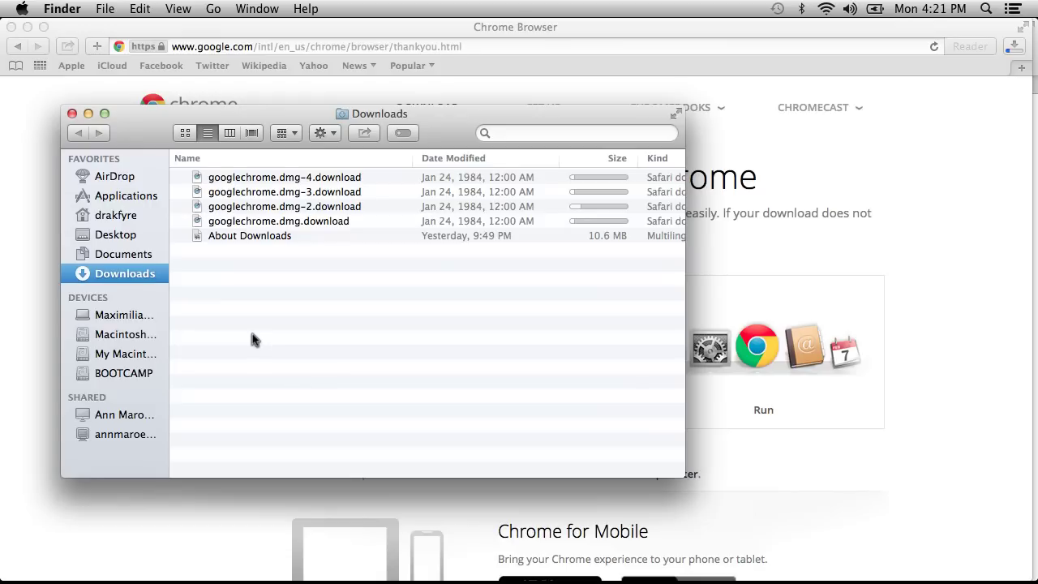
# Step: Move googlechrome.dmg.download, googlechrome.dmg-3.download and googlechrome.dmg-4.download to the Trash, keeping googlechrome.dmg-2.download, and return to the Safari window
pyautogui.click(323, 224)
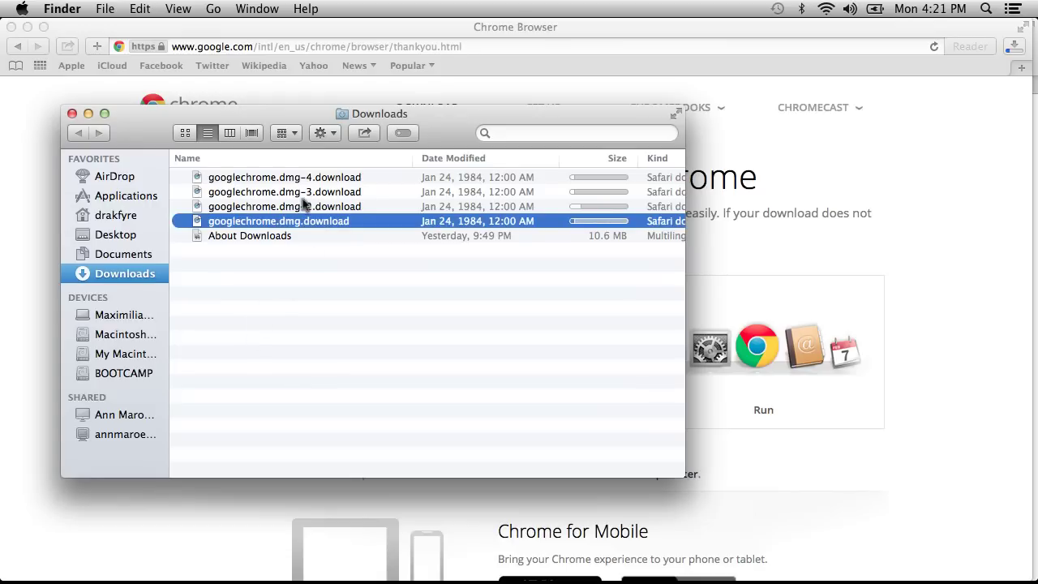
pyautogui.keyDown('super'); pyautogui.click(303, 204); pyautogui.keyUp('super')
pyautogui.keyDown('super'); pyautogui.click(297, 191); pyautogui.keyUp('super')
pyautogui.keyDown('super'); pyautogui.click(297, 206); pyautogui.keyUp('super')
pyautogui.keyDown('super'); pyautogui.click(294, 176); pyautogui.keyUp('super')
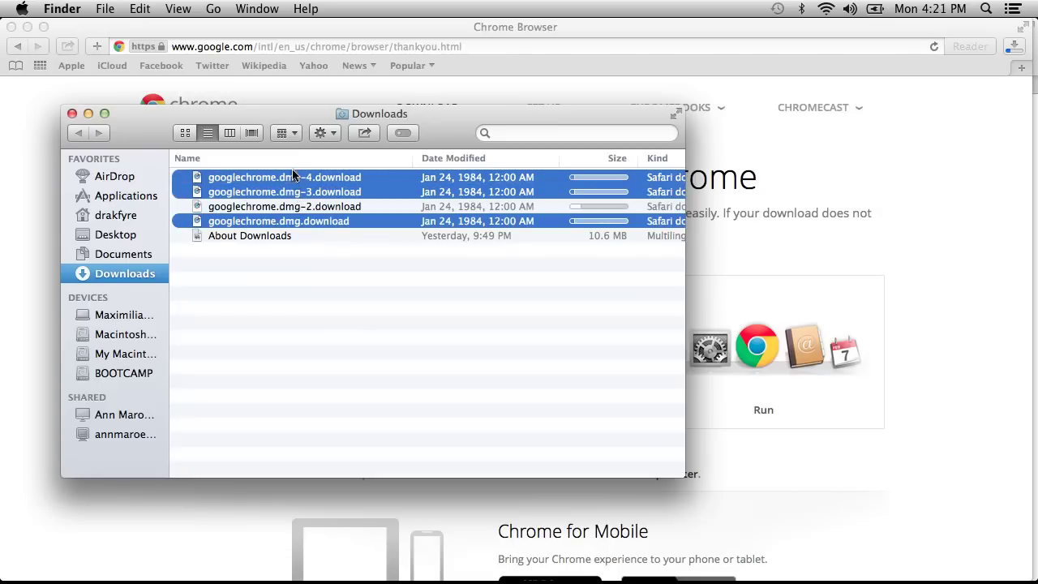
pyautogui.rightClick(293, 176)
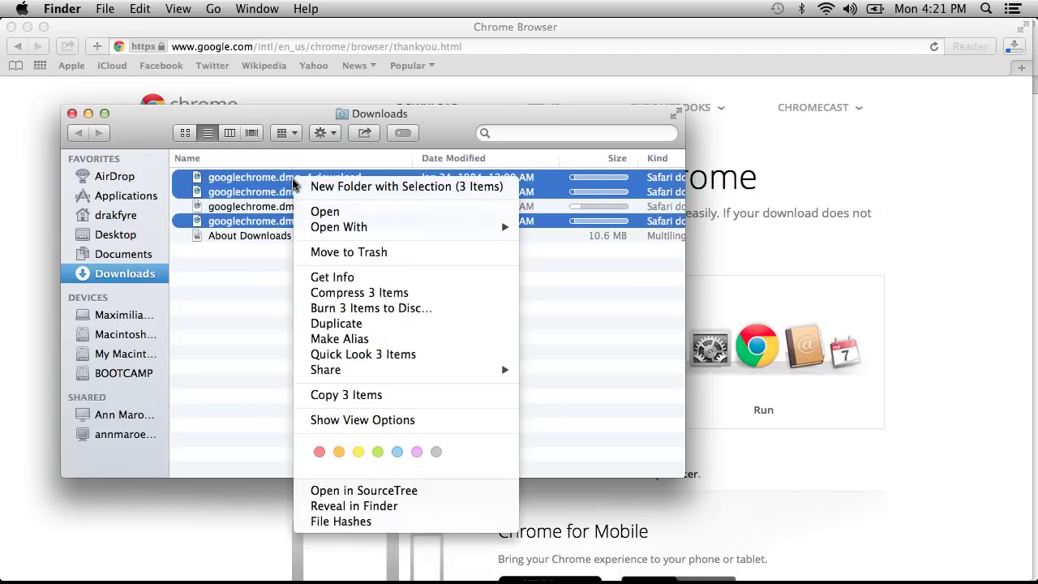
pyautogui.click(333, 252)
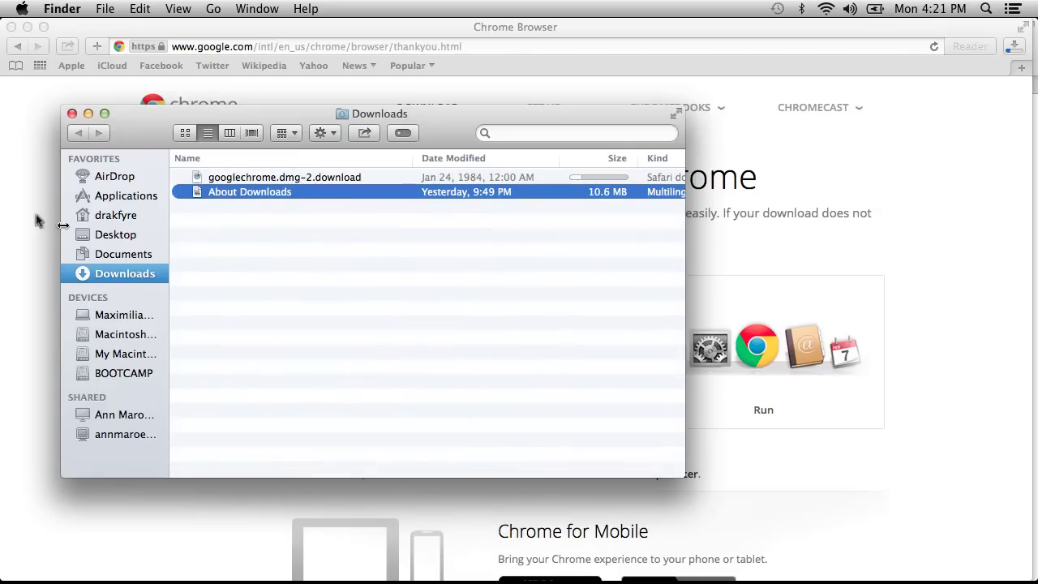
pyautogui.click(3, 205)
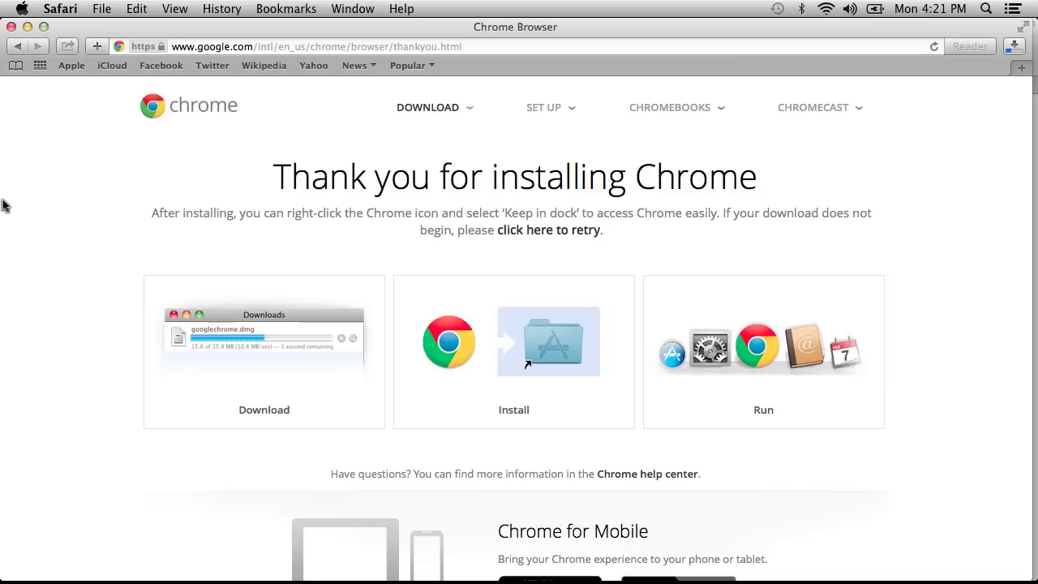